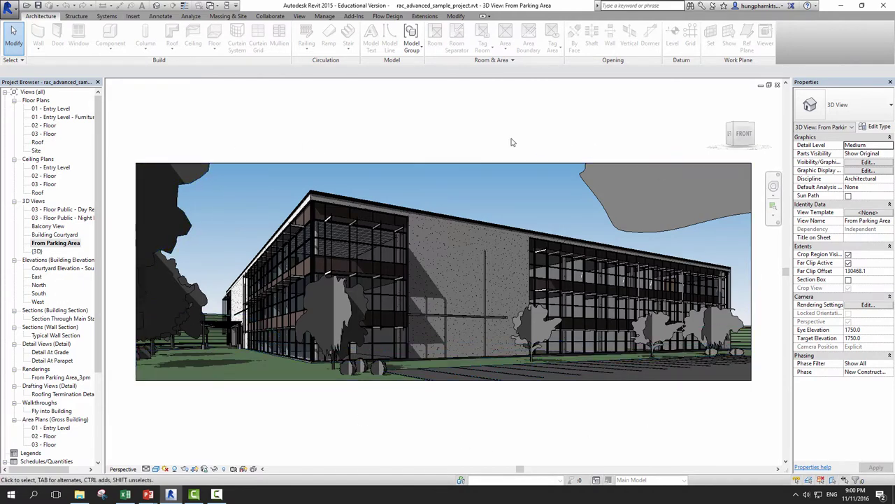
# - Leave the From Parking Area 3D view and open the 01 - Entry Level floor plan
pyautogui.click(72, 245)
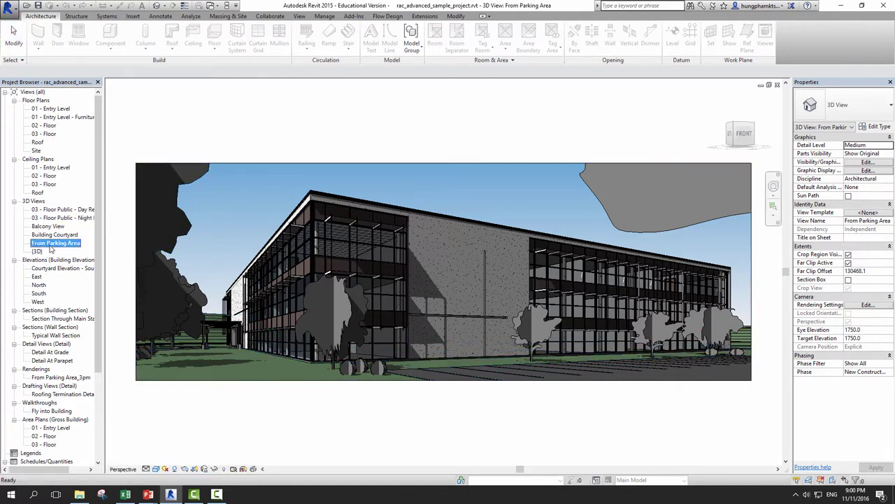
pyautogui.click(277, 412)
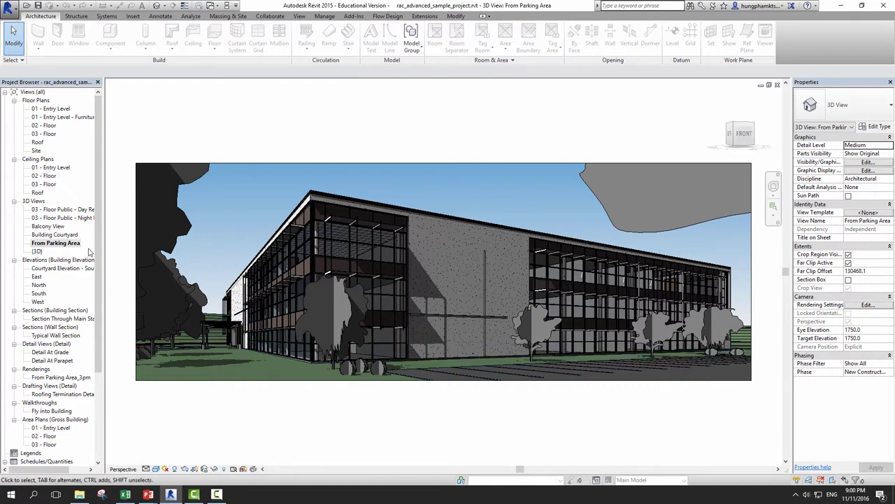
pyautogui.click(60, 110)
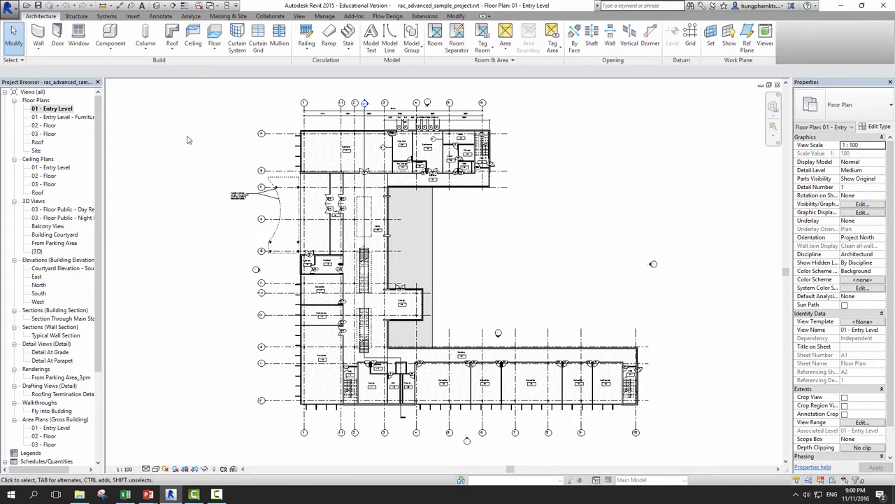
pyautogui.scroll(1, 428, 412)
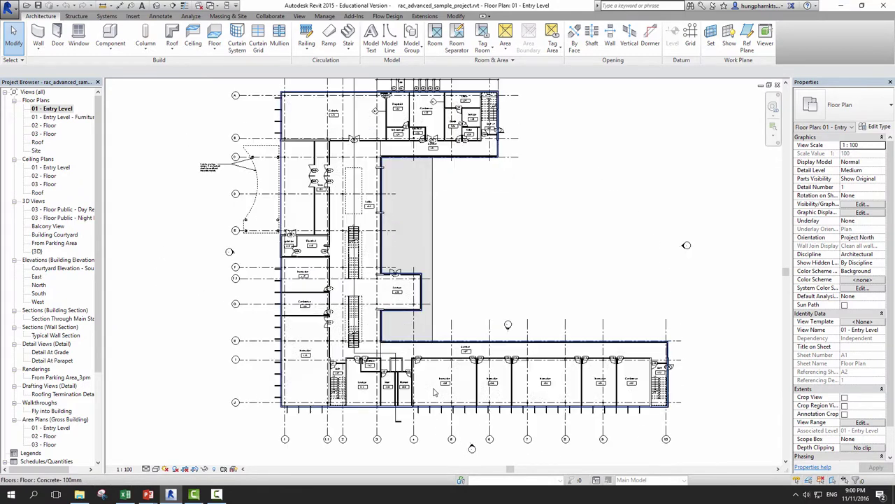
pyautogui.scroll(1, 350, 376)
pyautogui.scroll(1, 329, 374)
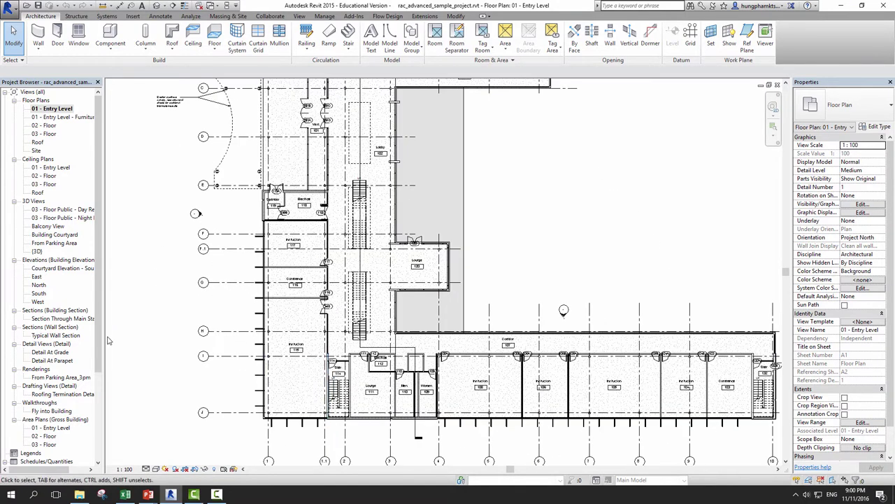
pyautogui.moveTo(102, 319); pyautogui.dragTo(102, 418)
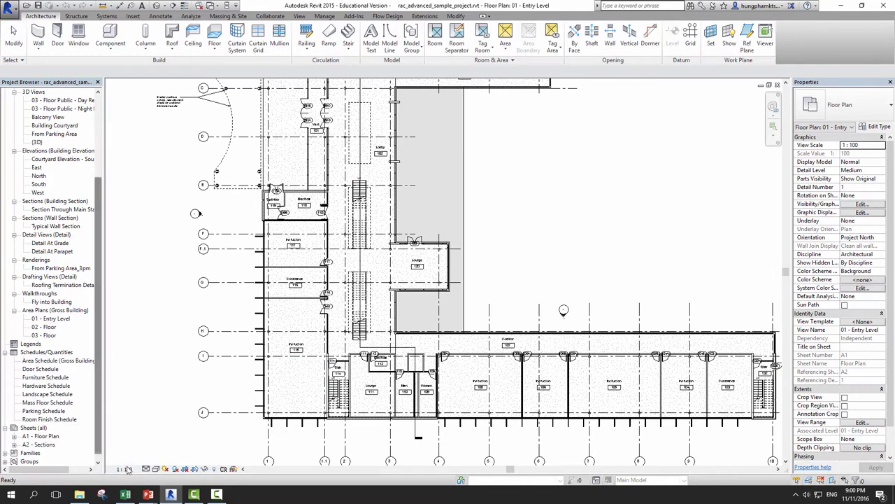
pyautogui.click(128, 469)
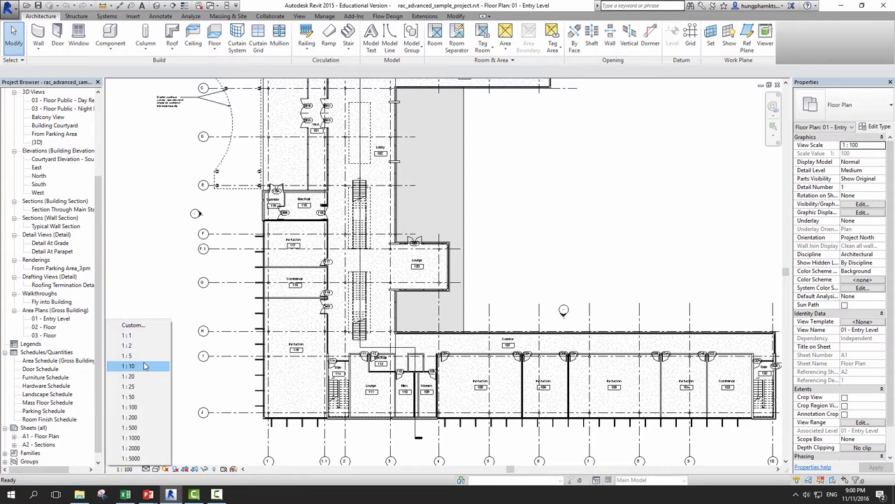
pyautogui.click(147, 280)
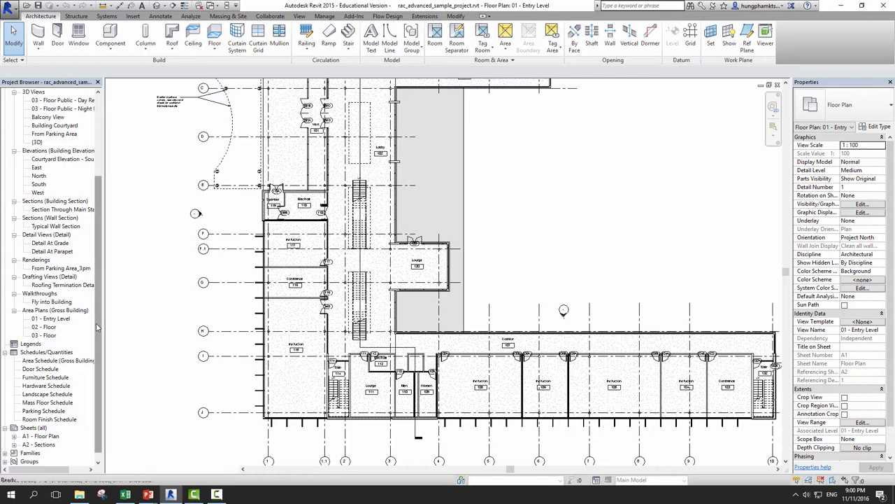
pyautogui.scroll(-1, 98, 328)
# - Open the A1 - Floor Plan sheet from the Project Browser
pyautogui.click(43, 428)
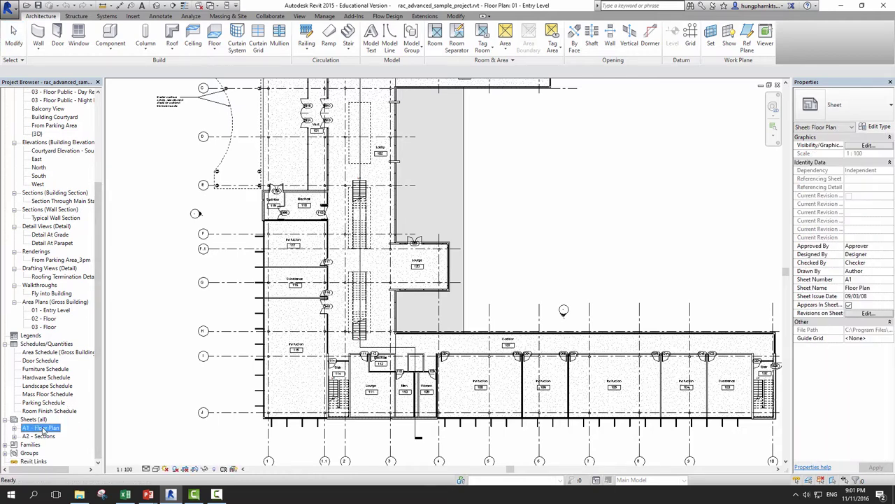
pyautogui.doubleClick(43, 428)
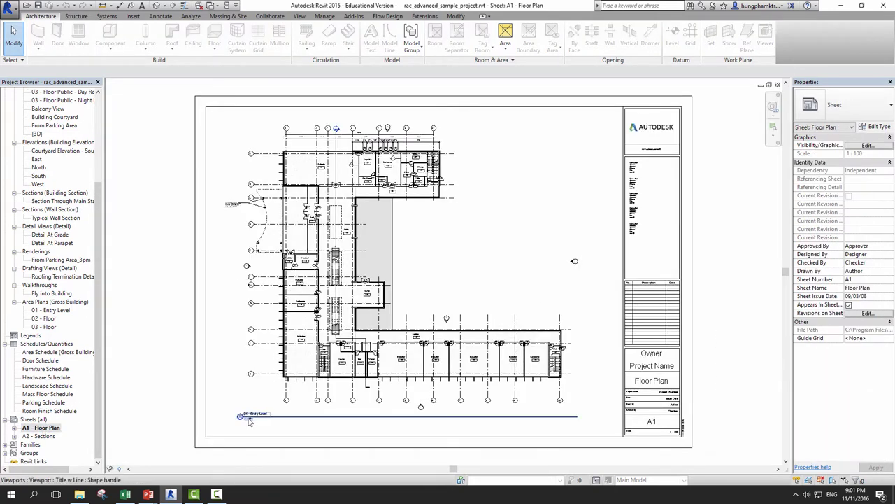
pyautogui.scroll(2, 249, 420)
pyautogui.scroll(1, 249, 420)
pyautogui.scroll(-3, 245, 413)
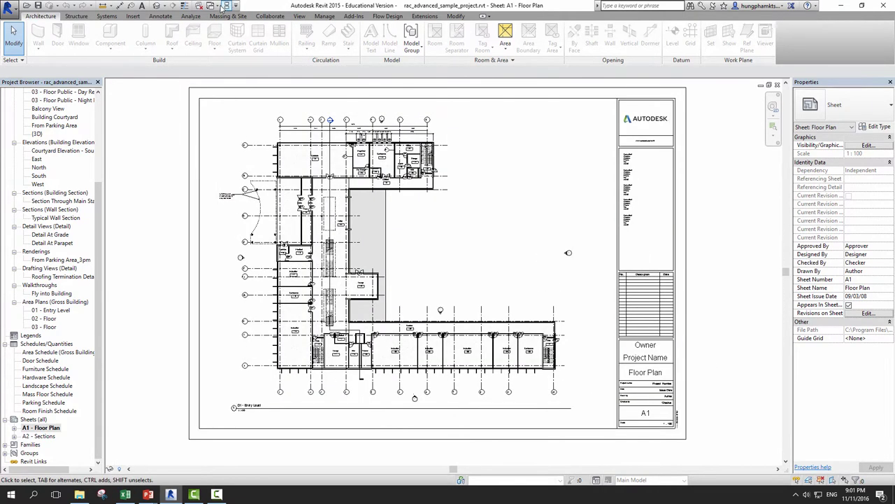
# - Set the Entry Level viewport's view scale to 1 : 50 and zoom to check it
pyautogui.click(500, 188)
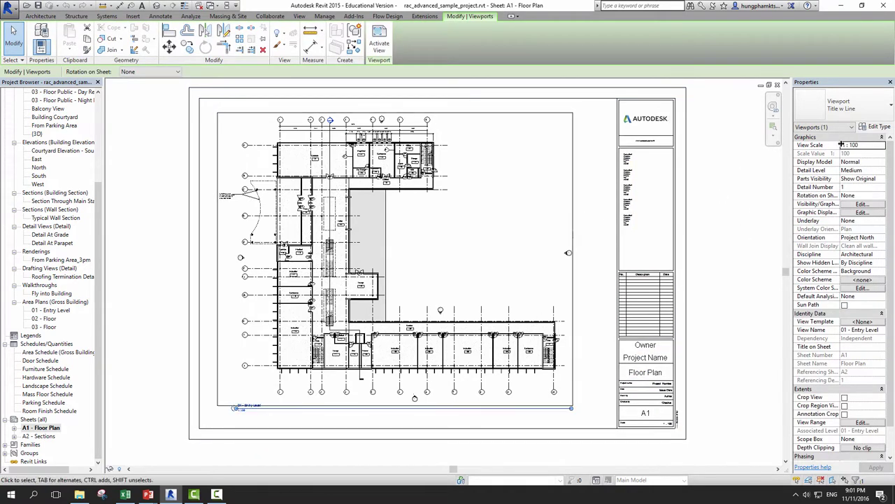
pyautogui.click(867, 145)
pyautogui.click(882, 145)
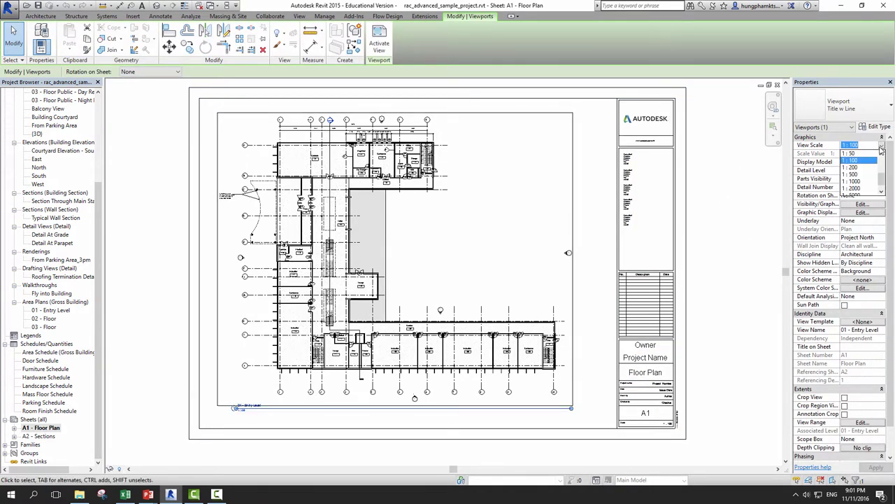
pyautogui.click(853, 160)
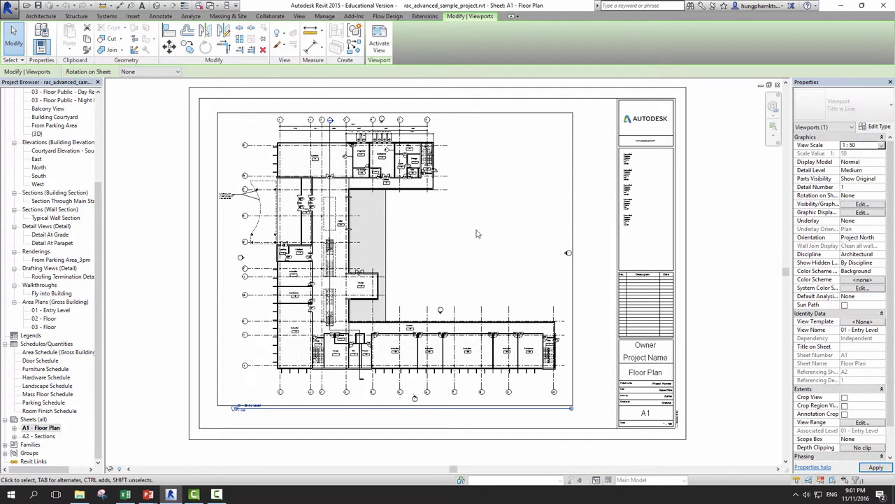
pyautogui.scroll(-5, 423, 328)
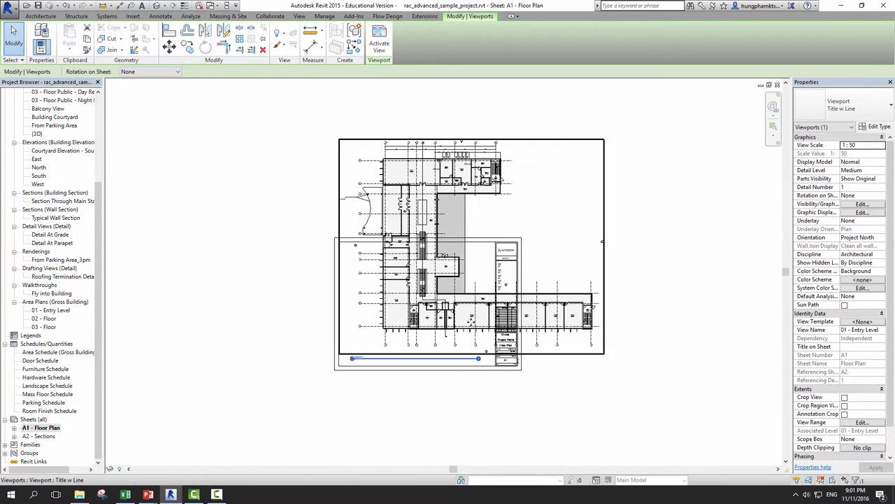
pyautogui.scroll(3, 423, 342)
pyautogui.scroll(3, 386, 246)
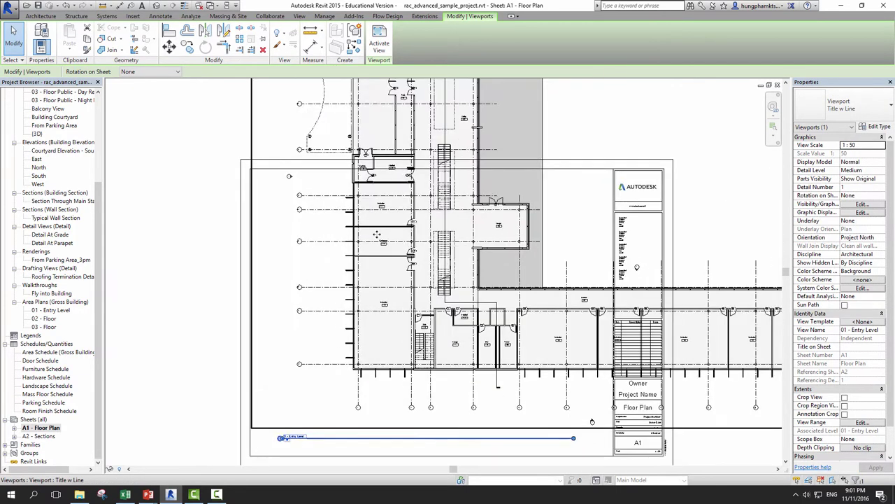
pyautogui.scroll(2, 383, 256)
pyautogui.scroll(1, 382, 256)
pyautogui.scroll(-2, 382, 258)
pyautogui.scroll(-1, 378, 260)
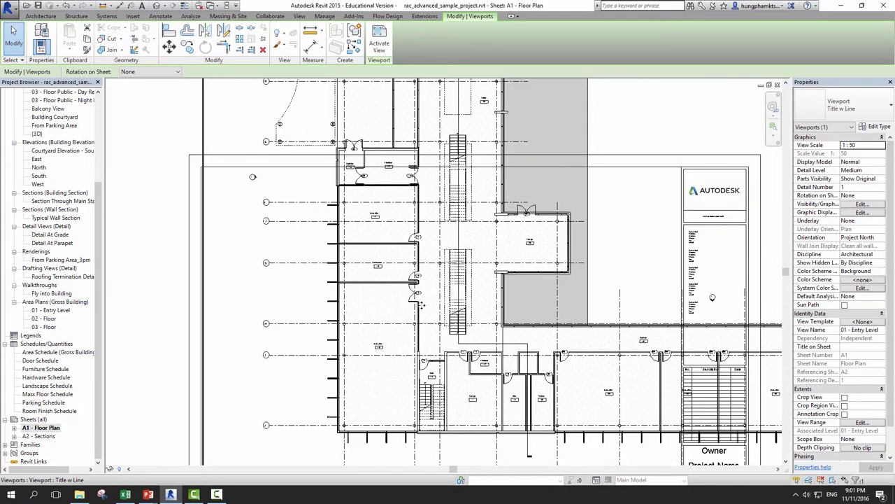
pyautogui.scroll(2, 377, 260)
pyautogui.scroll(-1, 268, 243)
pyautogui.scroll(-1, 265, 293)
pyautogui.scroll(-1, 420, 340)
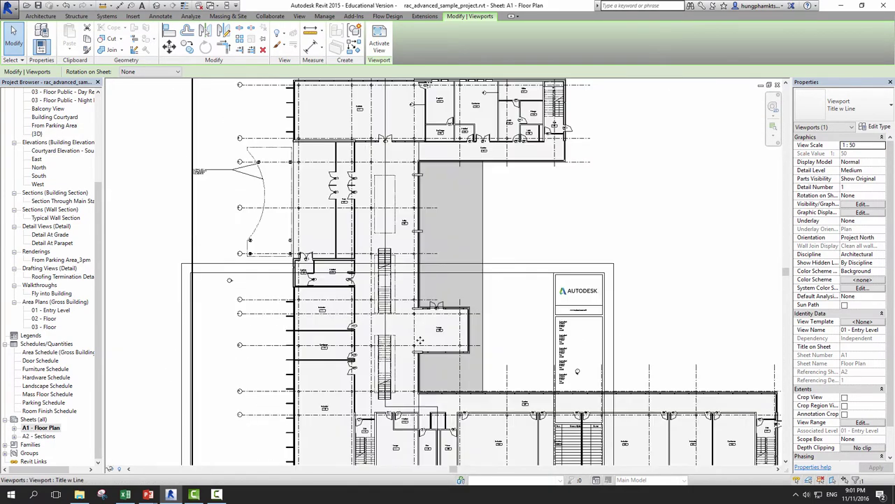
pyautogui.scroll(-2, 439, 343)
# - Change the viewport's view scale to 1 : 25
pyautogui.click(882, 145)
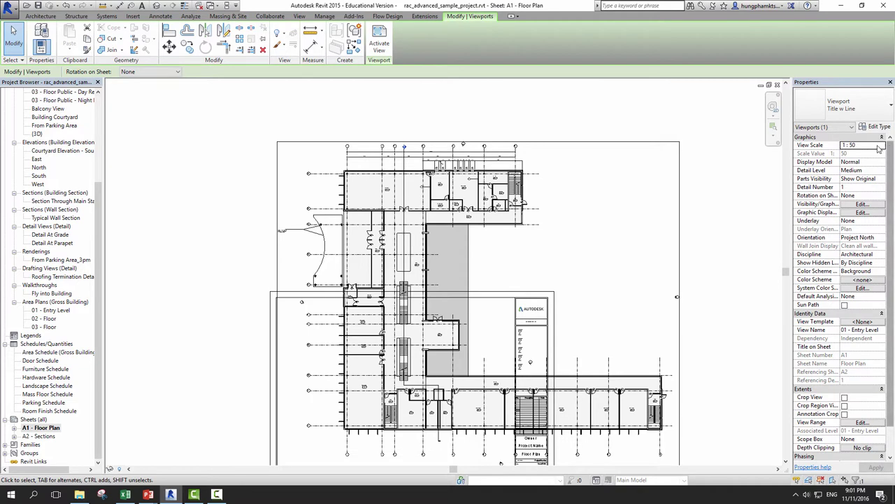
pyautogui.click(881, 145)
pyautogui.click(849, 185)
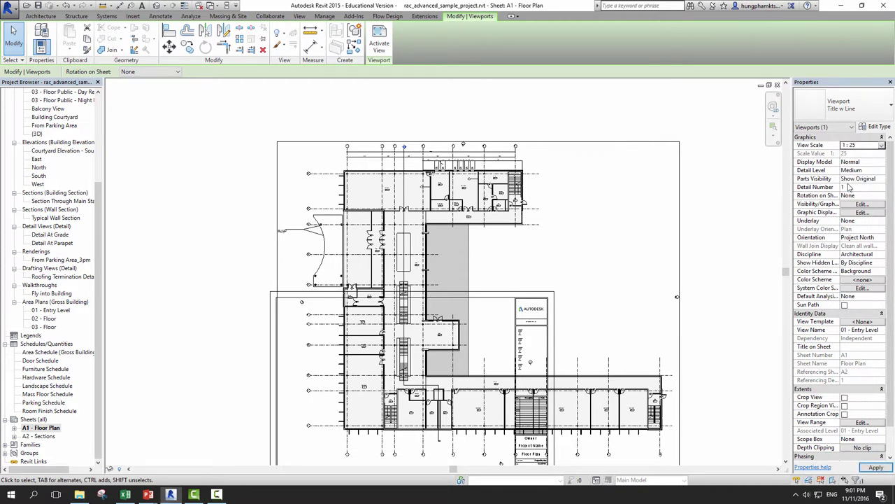
pyautogui.scroll(-2, 458, 273)
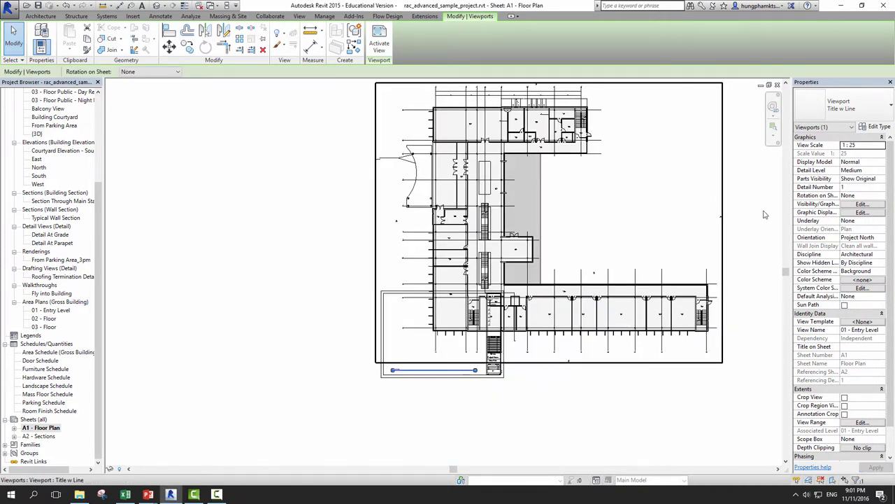
# - Return the viewport's view scale to 1 : 100 and deselect it
pyautogui.click(882, 145)
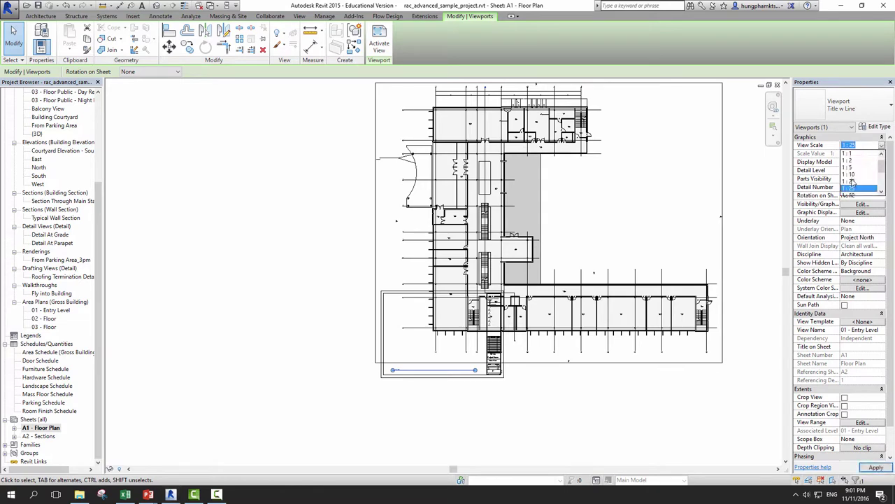
pyautogui.click(854, 164)
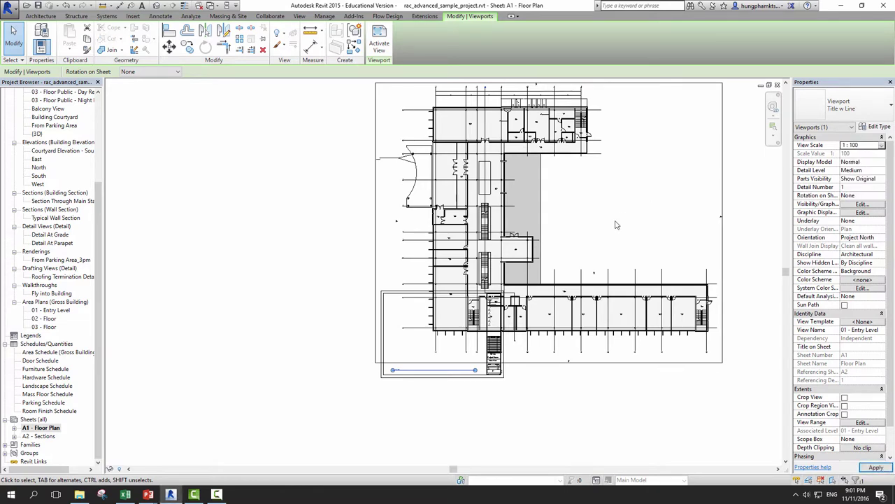
pyautogui.scroll(2, 408, 358)
pyautogui.scroll(2, 408, 358)
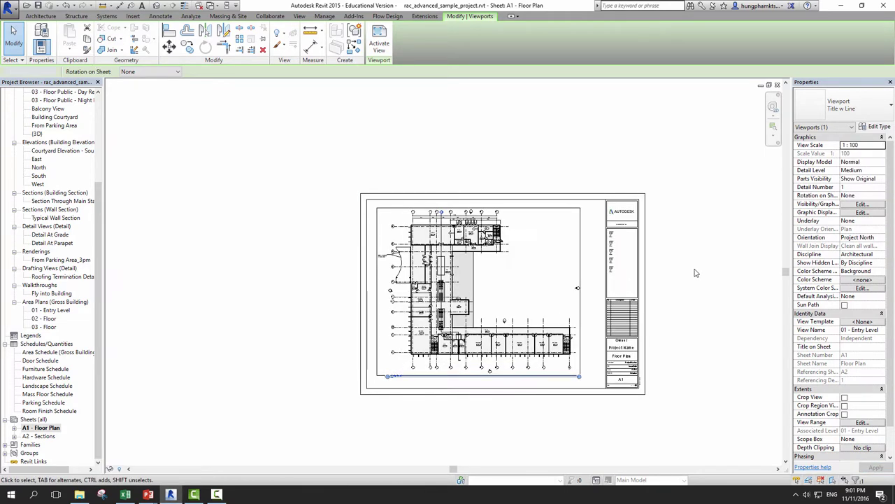
pyautogui.click(656, 292)
pyautogui.moveTo(656, 292); pyautogui.dragTo(604, 320, button='middle')
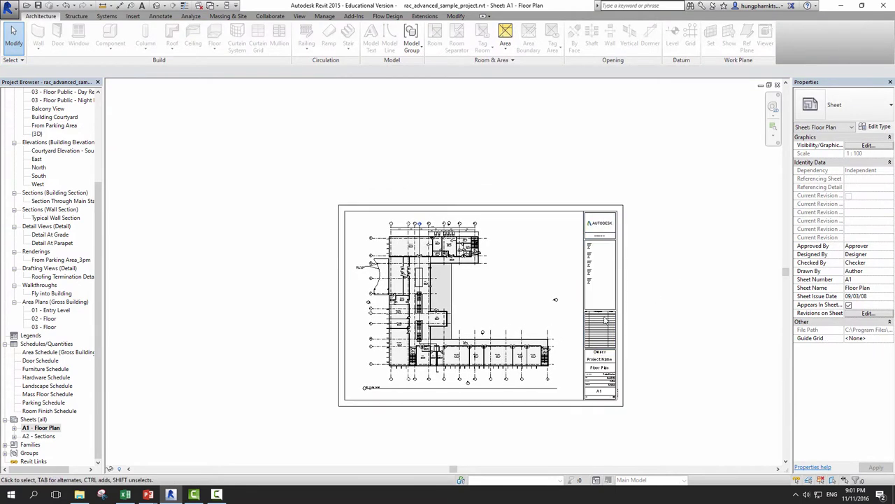
pyautogui.click(621, 299)
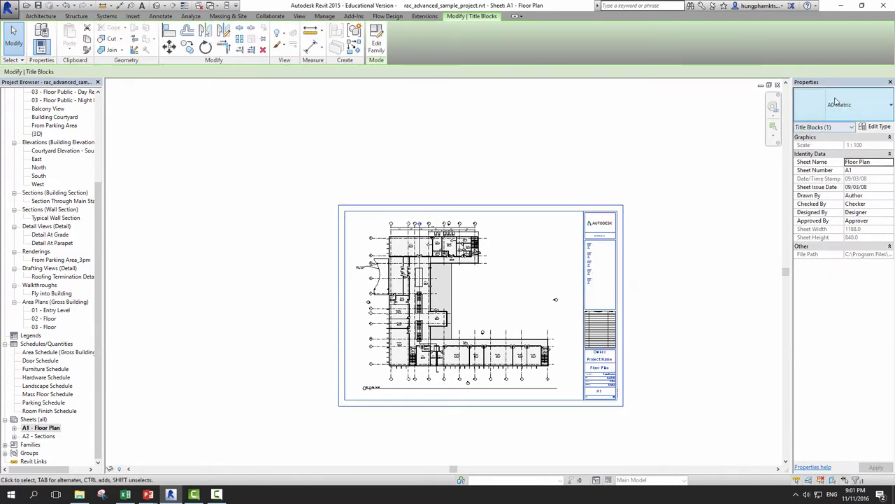
pyautogui.scroll(2, 490, 280)
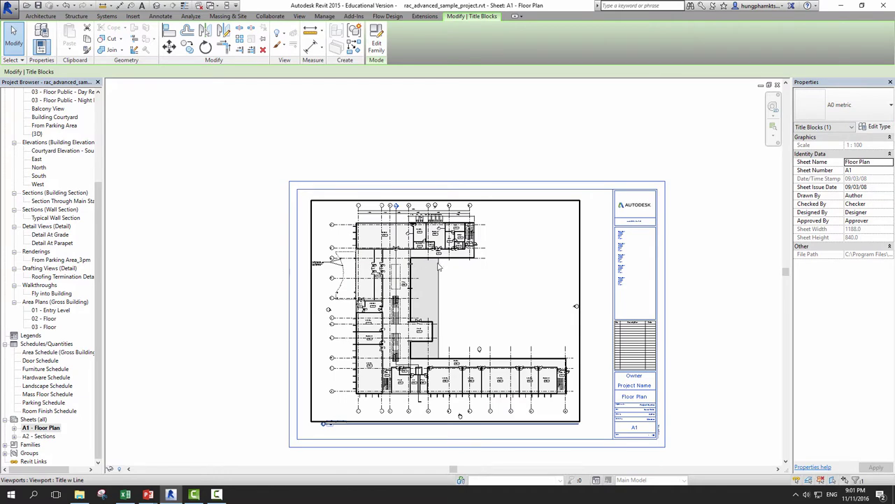
pyautogui.press('Escape')
pyautogui.scroll(5, 98, 175)
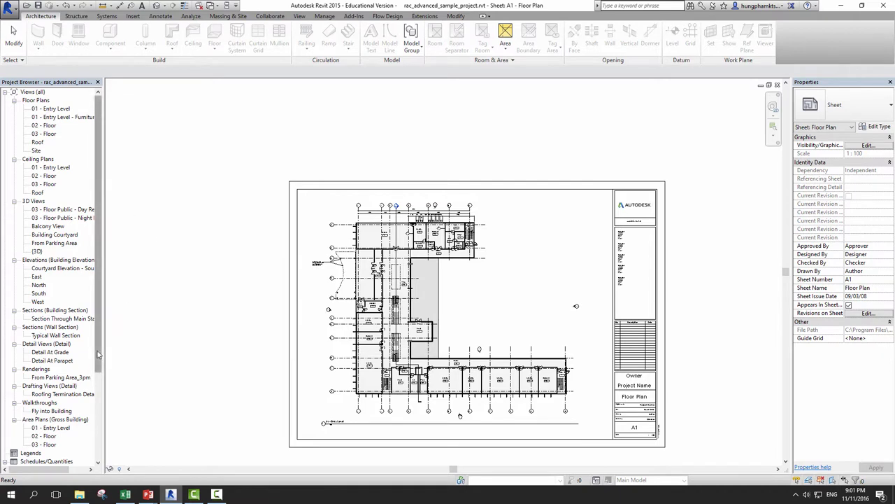
pyautogui.scroll(-2, 103, 378)
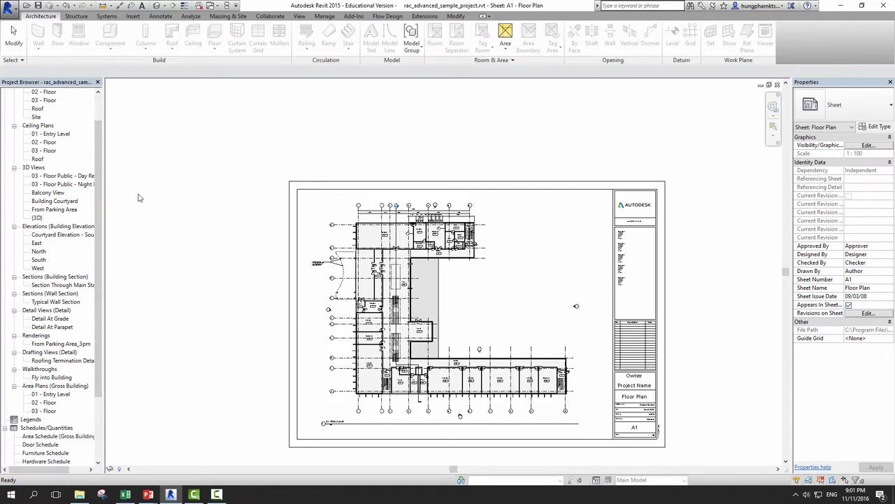
# - Reopen the 01 - Entry Level floor plan
pyautogui.scroll(2, 103, 122)
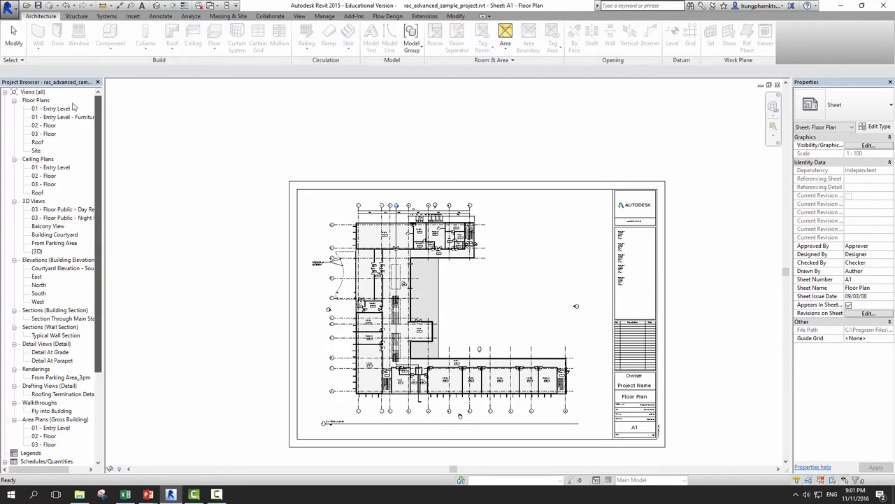
pyautogui.doubleClick(73, 109)
pyautogui.scroll(-2, 273, 223)
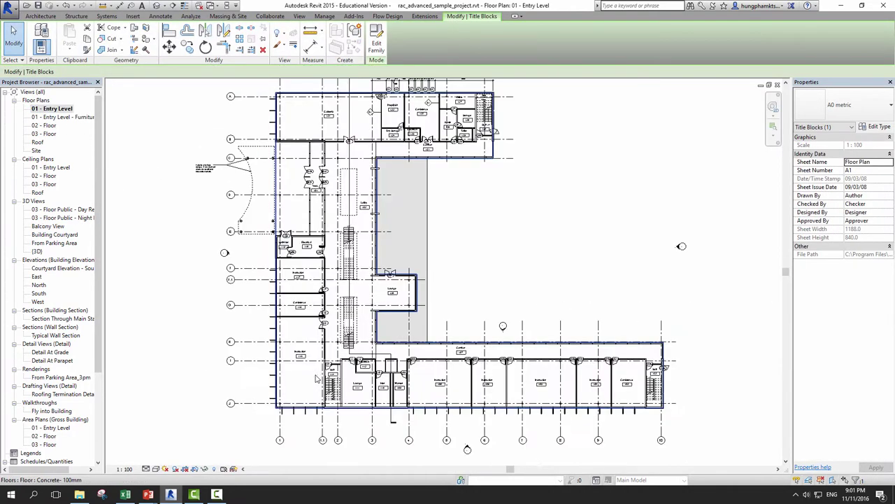
pyautogui.scroll(-1, 273, 224)
pyautogui.scroll(-1, 273, 224)
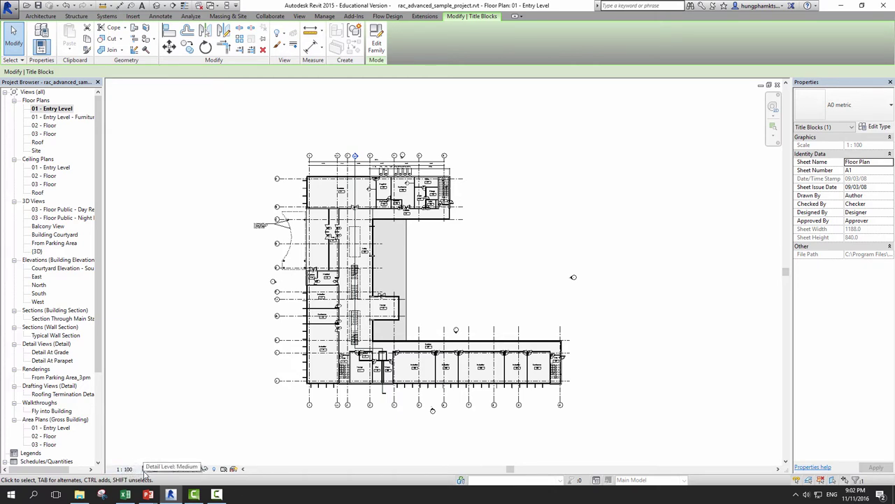
pyautogui.click(140, 413)
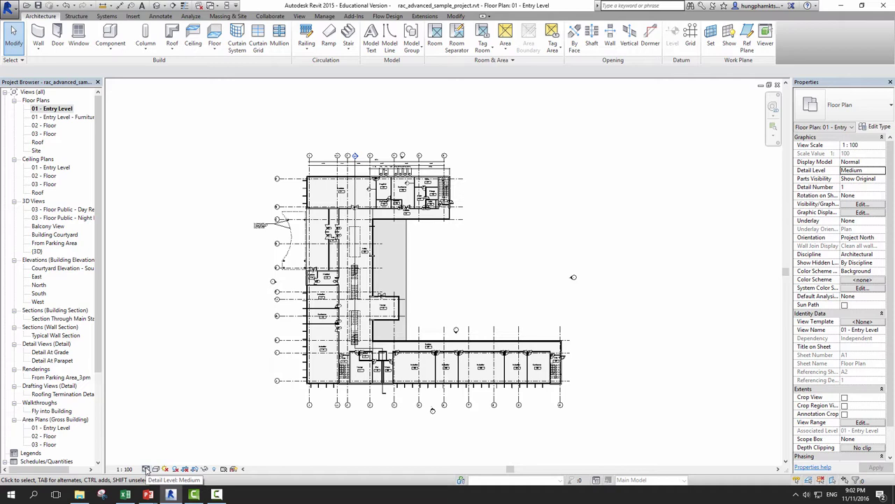
# - Set the plan's detail level to Coarse and view the wall below room 115
pyautogui.click(151, 470)
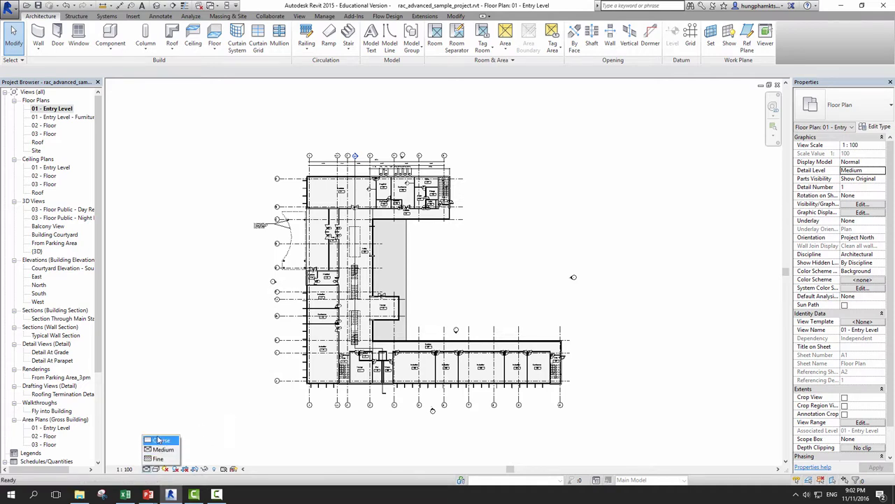
pyautogui.click(159, 439)
pyautogui.scroll(5, 358, 327)
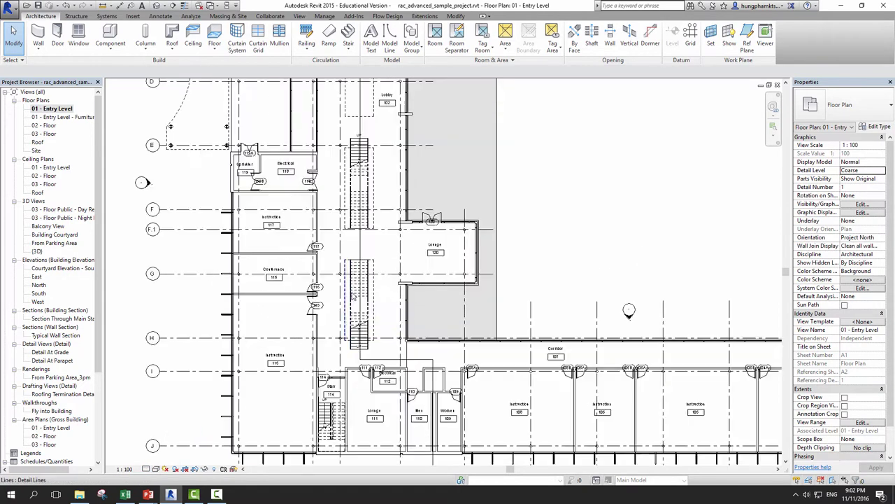
pyautogui.scroll(5, 299, 343)
pyautogui.scroll(2, 305, 335)
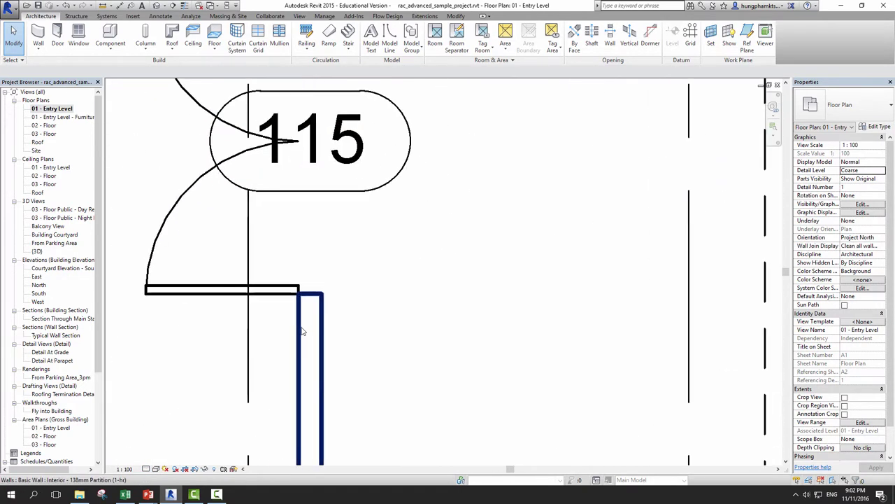
pyautogui.moveTo(303, 402); pyautogui.dragTo(296, 311, button='middle')
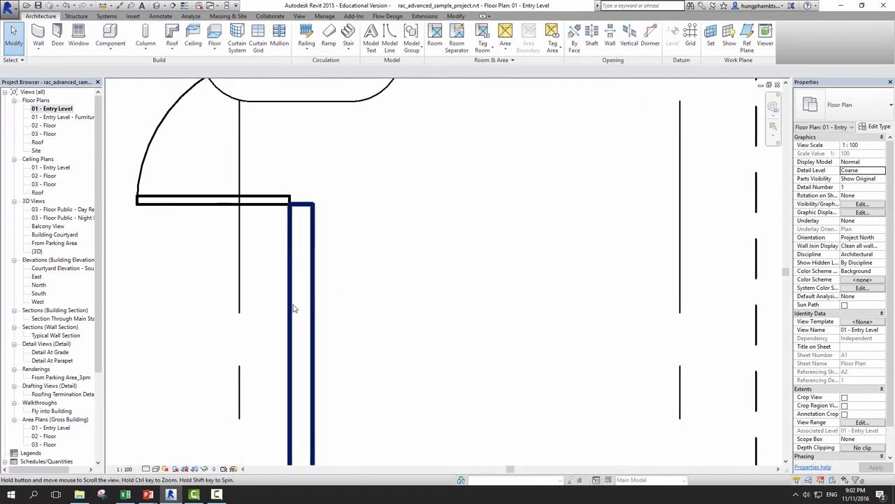
# - Switch the plan's detail level to Fine
pyautogui.click(147, 470)
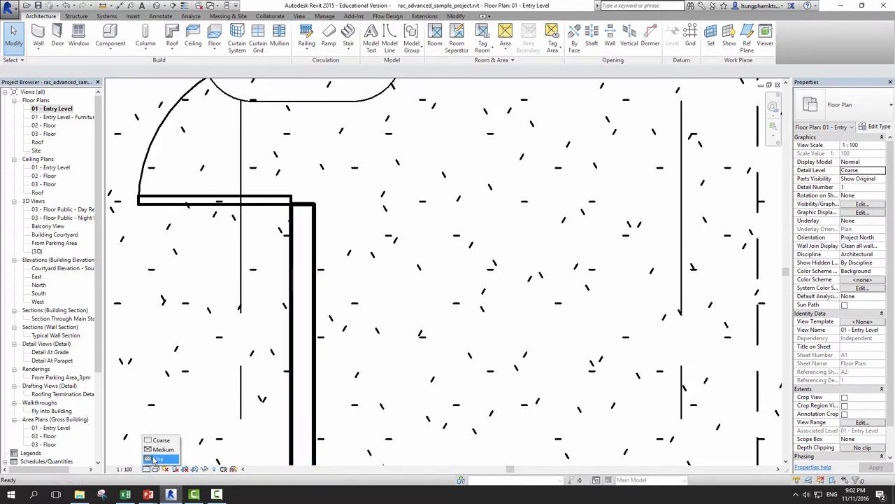
pyautogui.click(158, 460)
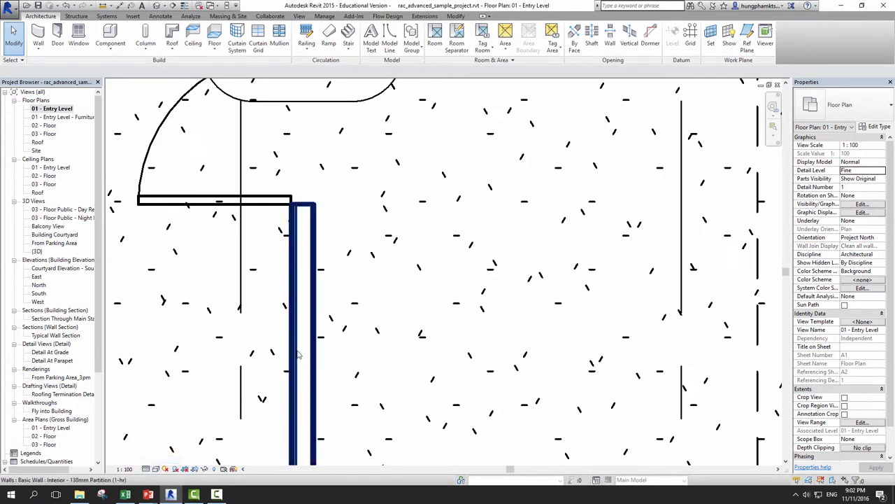
pyautogui.scroll(2, 303, 215)
pyautogui.scroll(1, 304, 214)
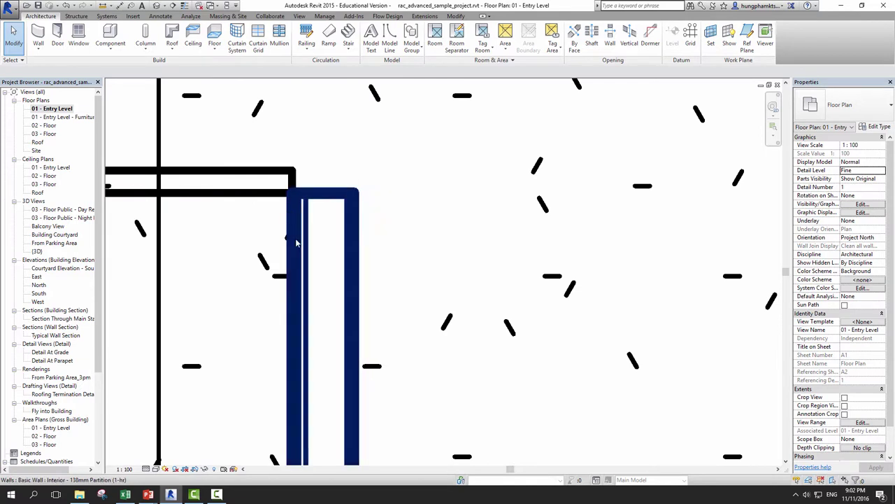
pyautogui.scroll(-3, 306, 230)
pyautogui.scroll(3, 312, 261)
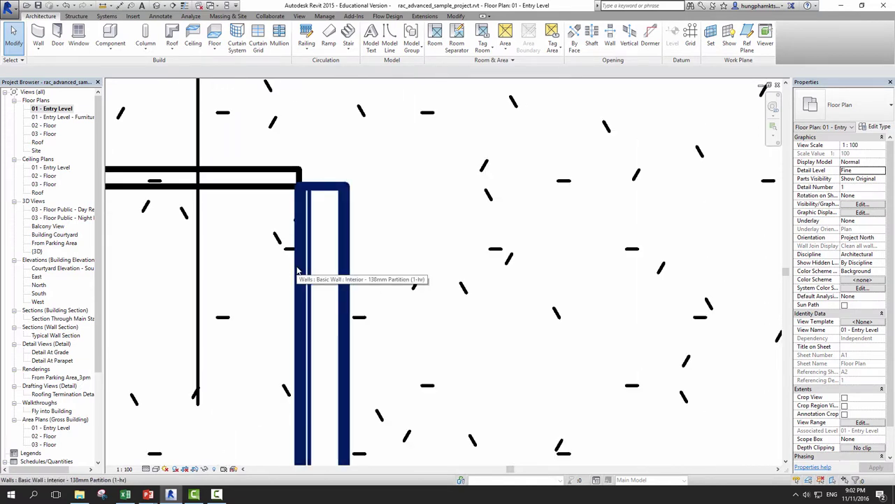
# - Leave the plan at Coarse detail and deselect the floor slab
pyautogui.click(146, 468)
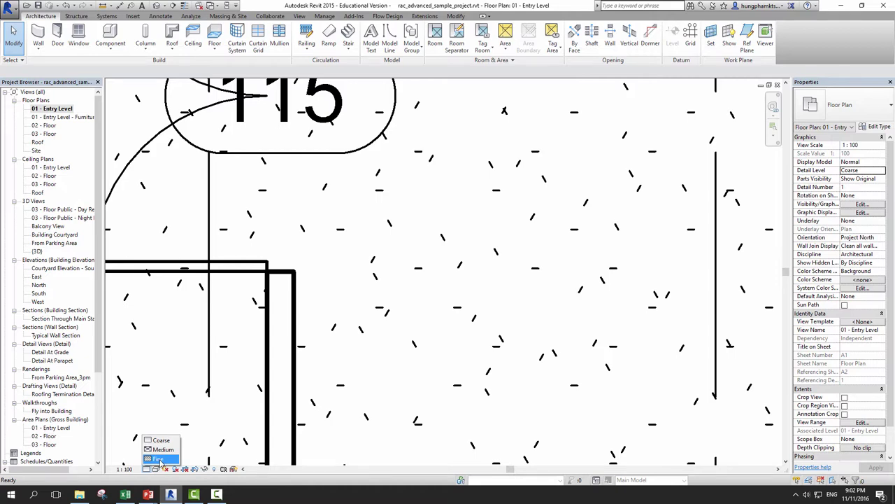
pyautogui.click(240, 424)
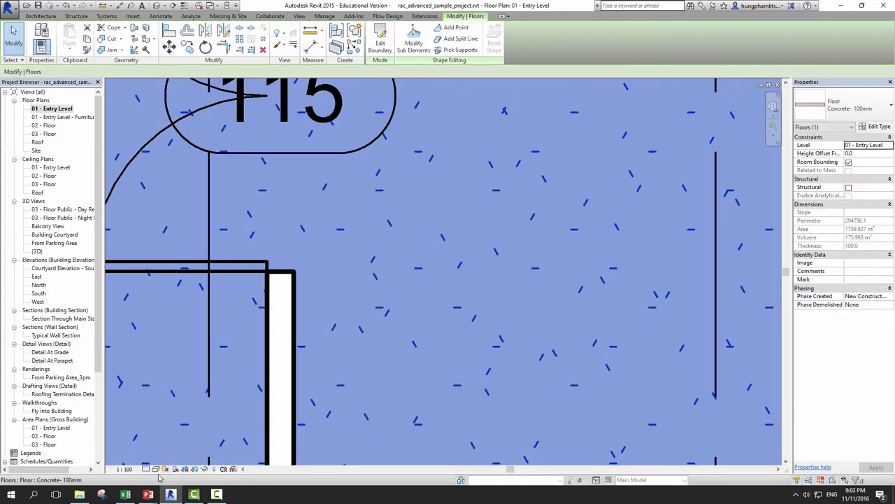
pyautogui.scroll(-3, 203, 393)
pyautogui.scroll(-3, 203, 393)
pyautogui.scroll(-2, 203, 393)
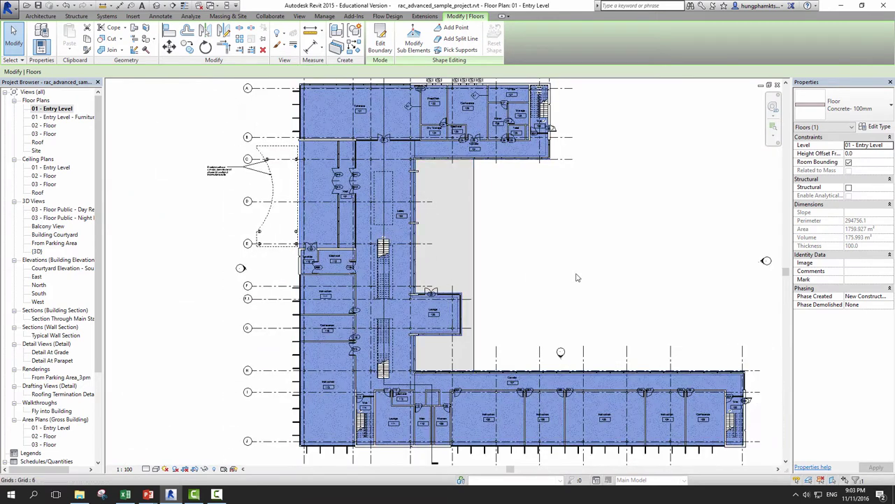
pyautogui.click(194, 440)
# - Switch to the default {3D} view of the building and its site
pyautogui.click(157, 468)
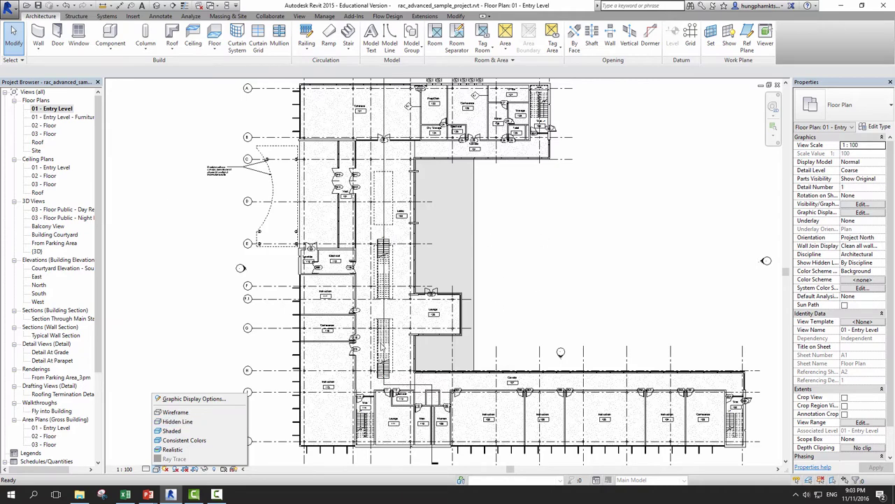
pyautogui.click(157, 6)
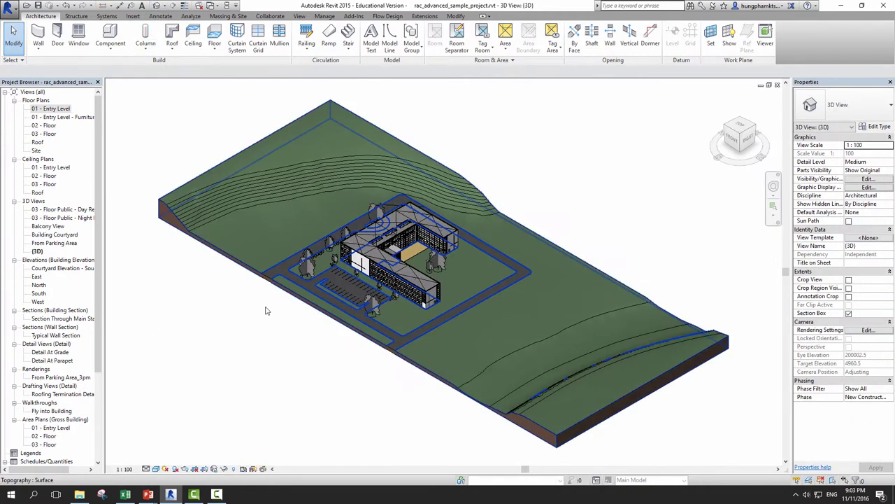
pyautogui.scroll(2, 265, 310)
pyautogui.click(156, 469)
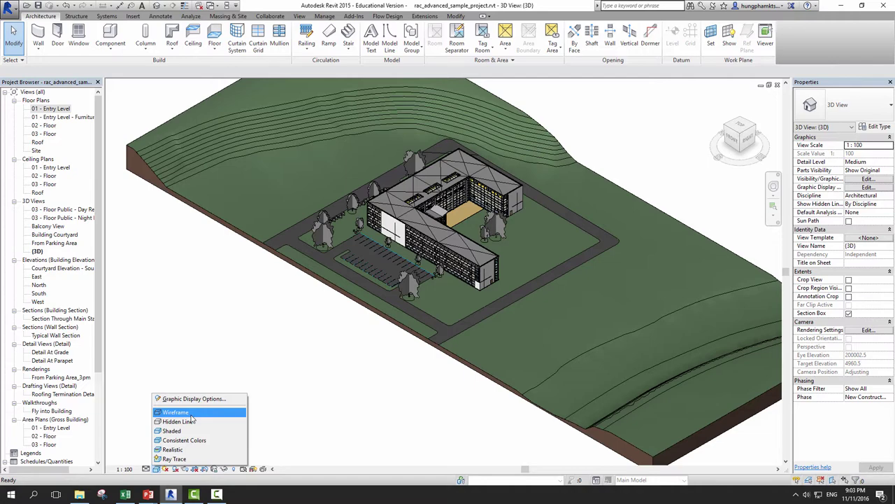
# - Set the {3D} view to Wireframe and orbit around the building wing
pyautogui.click(191, 414)
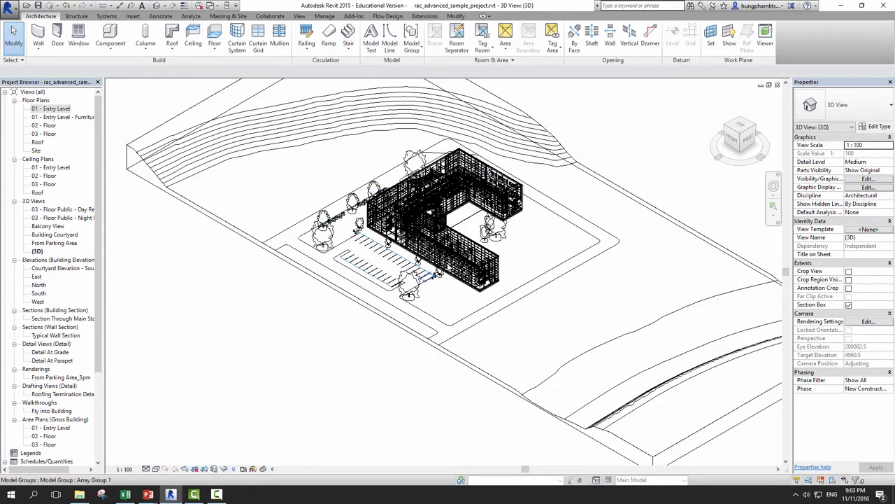
pyautogui.scroll(4, 482, 246)
pyautogui.scroll(2, 461, 259)
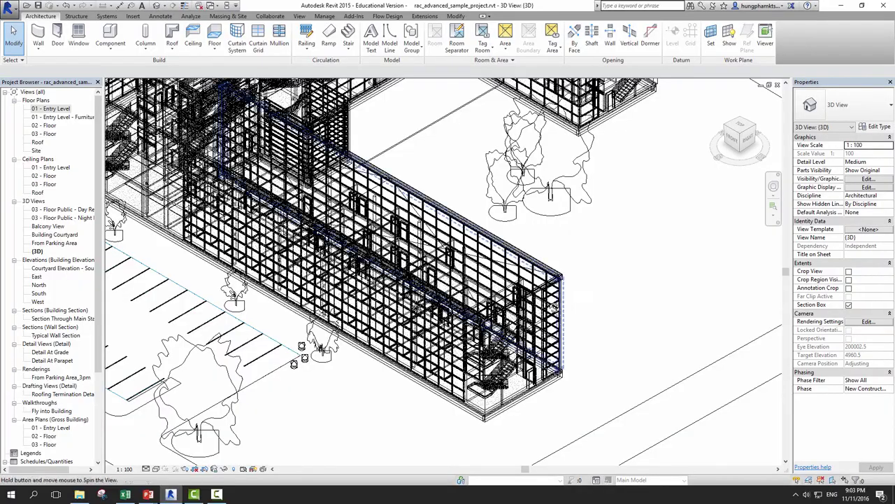
pyautogui.keyDown('shift'); pyautogui.moveTo(573, 298); pyautogui.dragTo(542, 263, button='middle'); pyautogui.keyUp('shift')
pyautogui.scroll(-5, 543, 263)
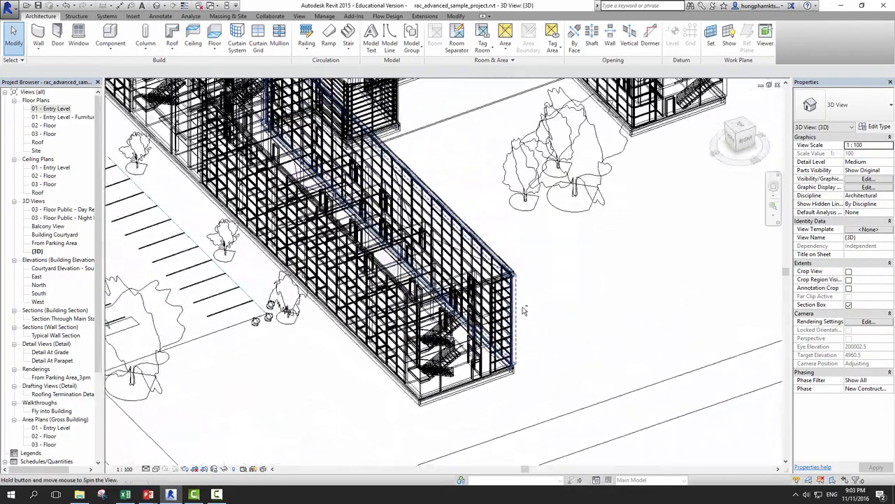
pyautogui.scroll(2, 545, 380)
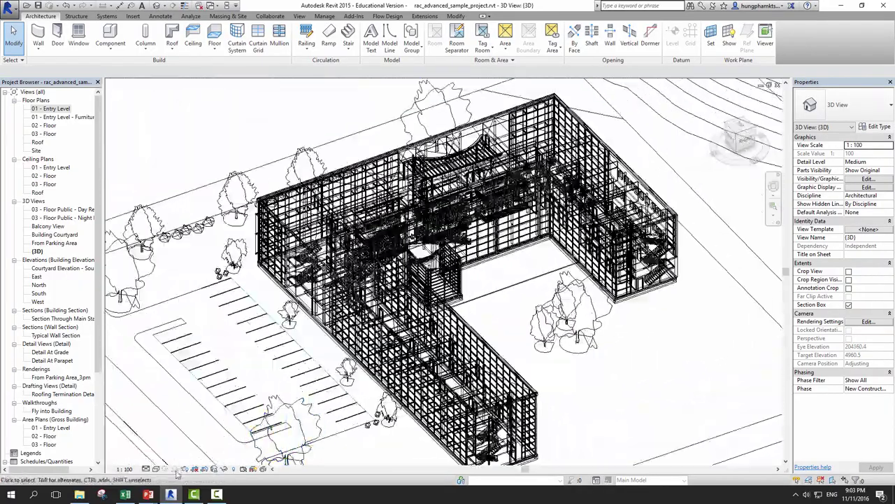
pyautogui.click(156, 468)
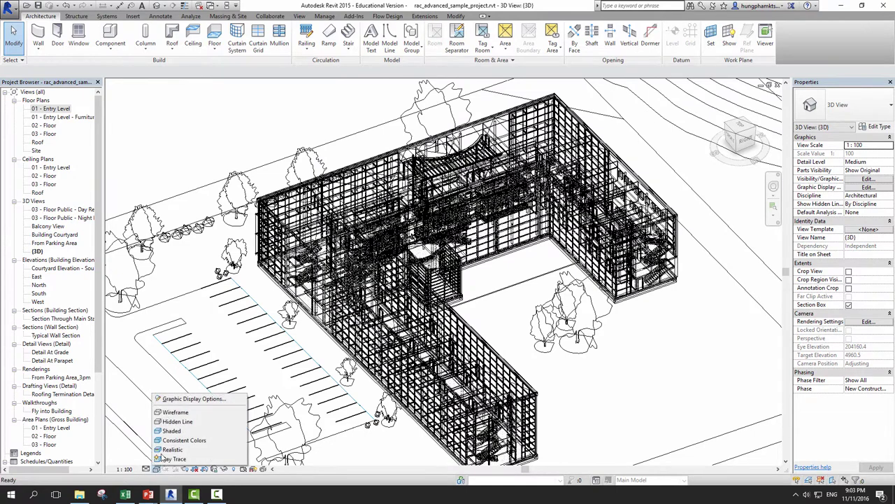
# - Set the {3D} view to Hidden Line and orbit to see the building from the front
pyautogui.click(182, 423)
pyautogui.scroll(-2, 428, 399)
pyautogui.moveTo(428, 398); pyautogui.dragTo(466, 350, button='middle')
pyautogui.scroll(2, 467, 348)
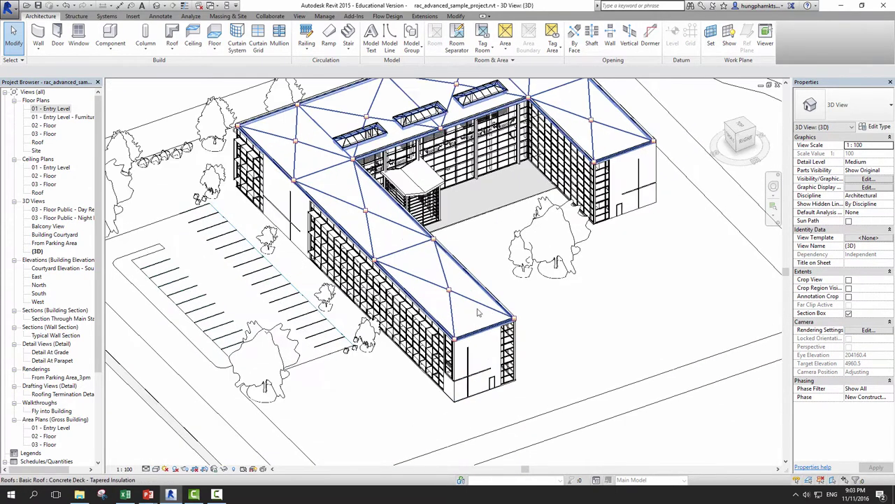
pyautogui.scroll(2, 467, 349)
pyautogui.scroll(1, 486, 363)
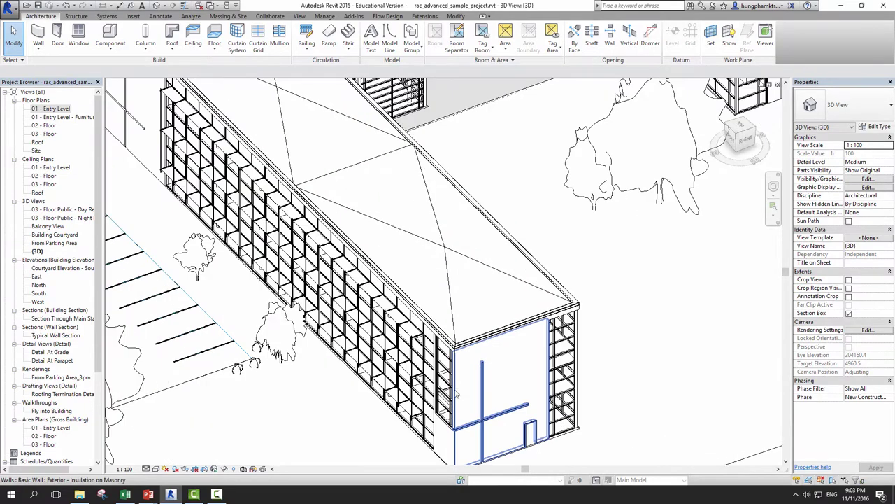
pyautogui.scroll(1, 468, 391)
pyautogui.scroll(1, 459, 413)
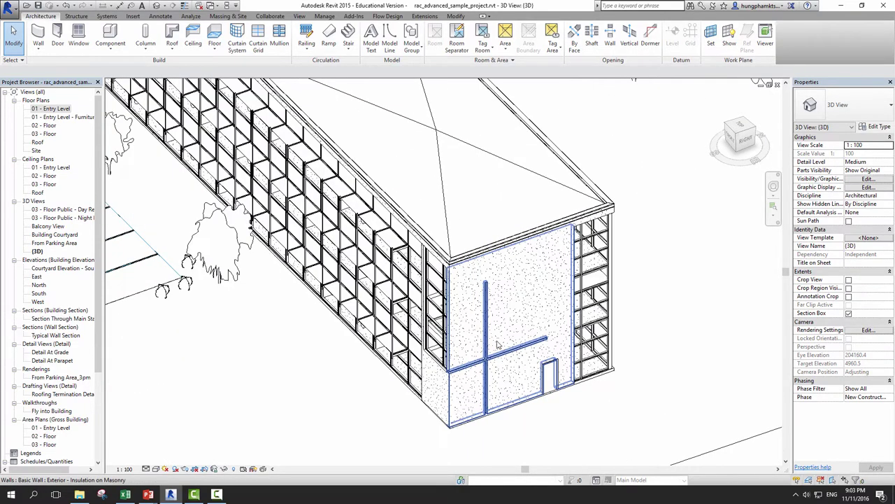
pyautogui.scroll(-2, 524, 416)
pyautogui.scroll(-2, 515, 364)
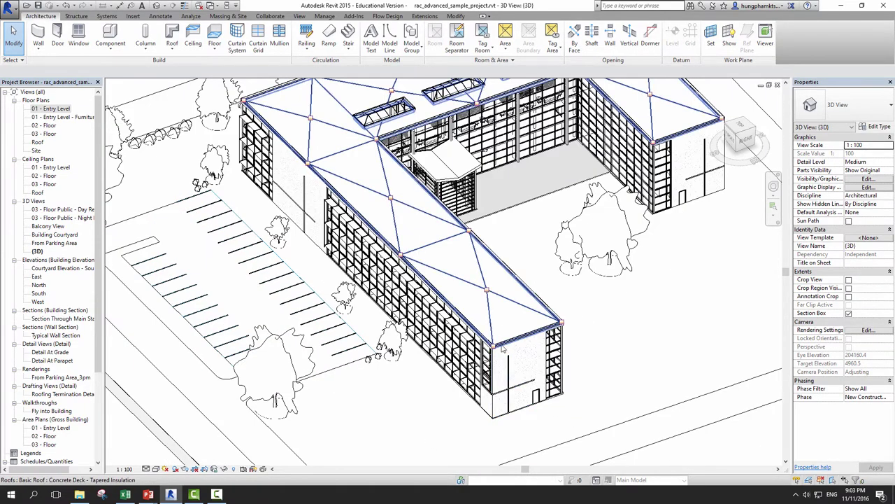
pyautogui.moveTo(516, 363)
pyautogui.keyDown('shift'); pyautogui.mouseDown(button='middle')
pyautogui.moveTo(476, 368)
pyautogui.moveTo(629, 281)
pyautogui.moveTo(453, 374)
pyautogui.mouseUp(button='middle'); pyautogui.keyUp('shift')
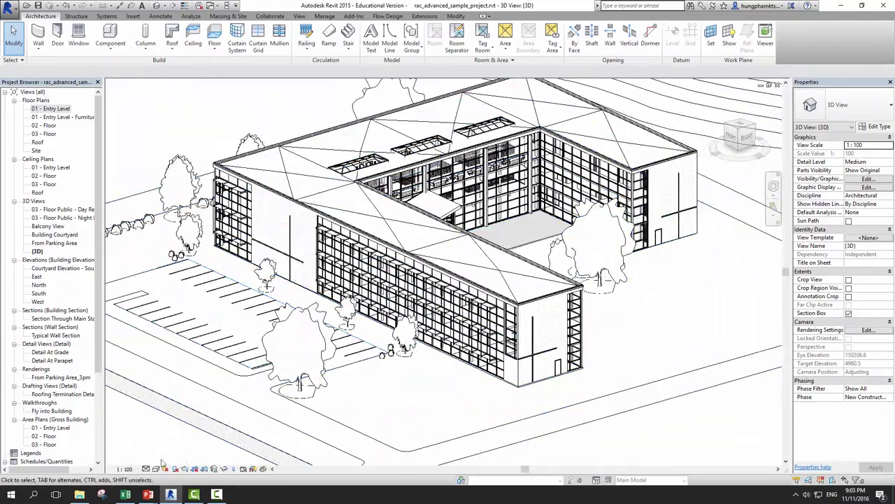
pyautogui.click(156, 468)
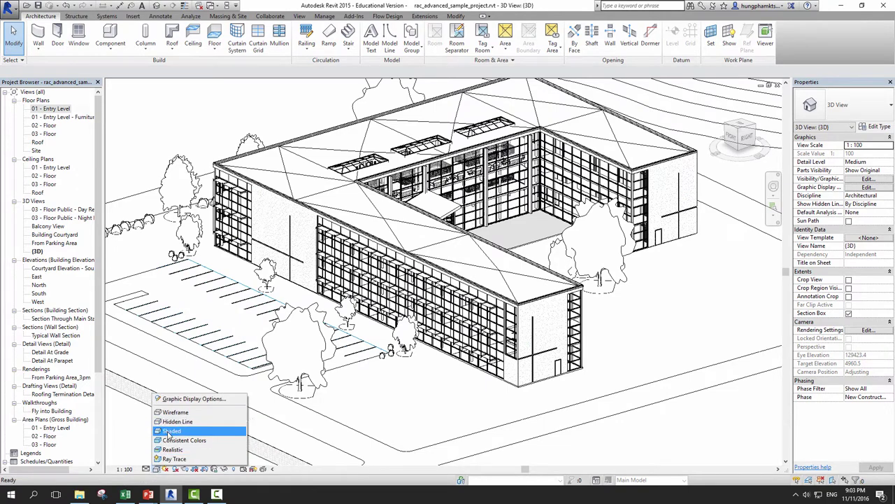
# - Switch the {3D} view to Shaded and orbit to a new viewing angle
pyautogui.click(168, 431)
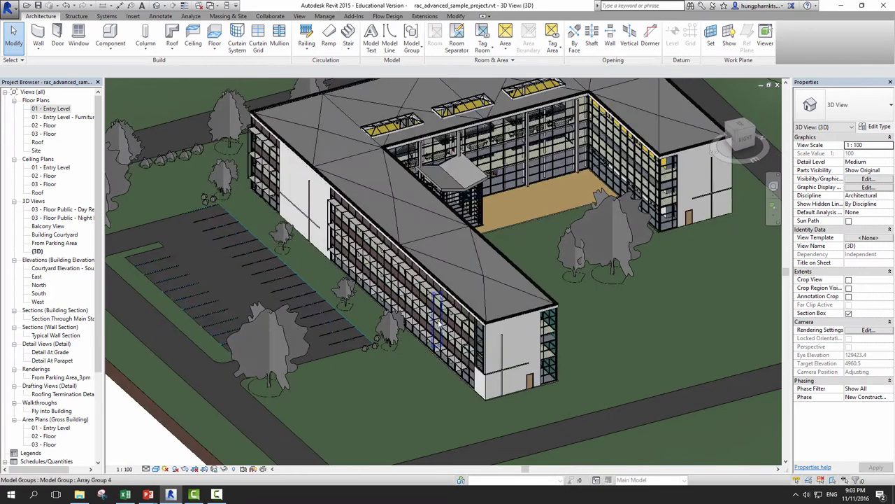
pyautogui.scroll(2, 441, 326)
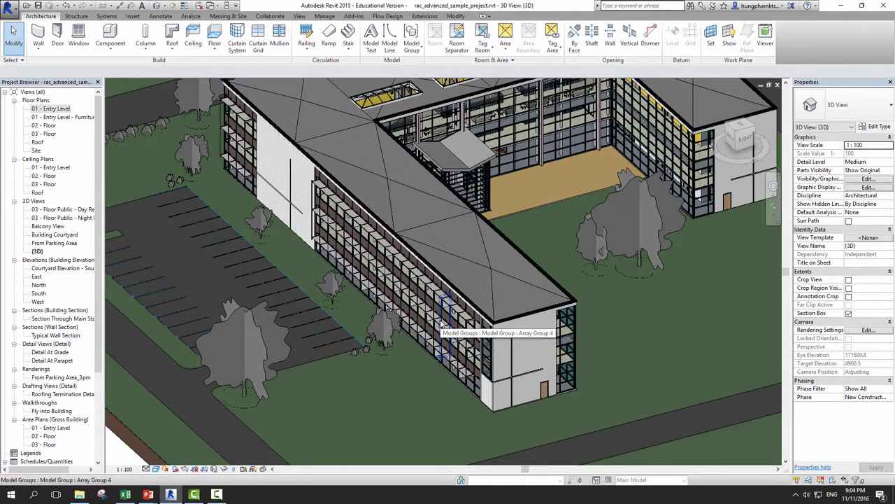
pyautogui.keyDown('shift'); pyautogui.moveTo(441, 325); pyautogui.dragTo(448, 362, button='middle'); pyautogui.keyUp('shift')
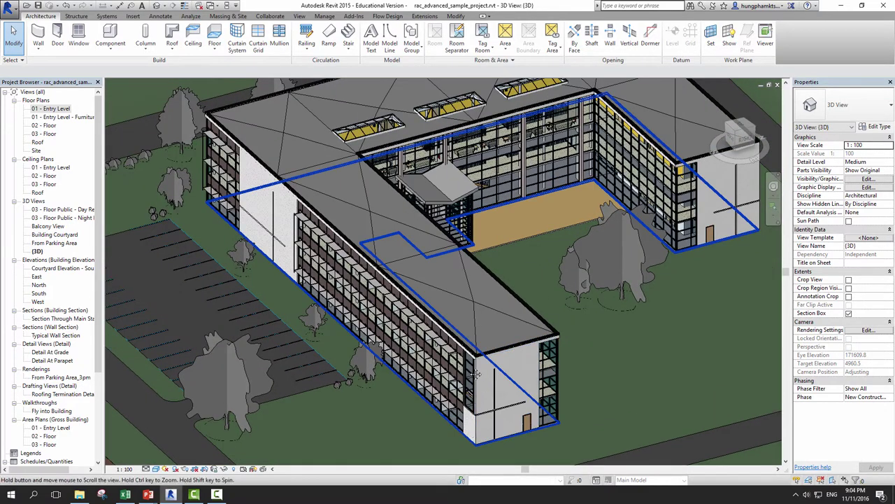
pyautogui.scroll(2, 476, 378)
pyautogui.scroll(2, 531, 368)
pyautogui.scroll(2, 553, 362)
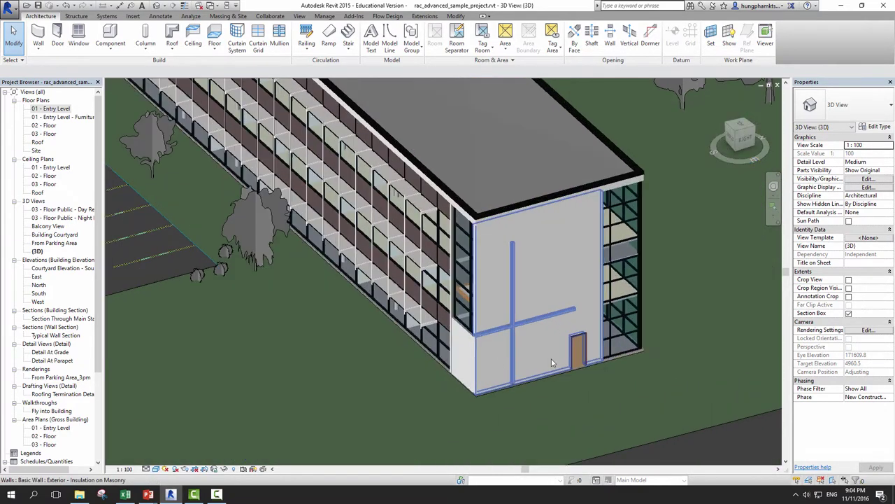
# - Zoom in on the building's end wall, then orbit back out to the whole site
pyautogui.keyDown('shift'); pyautogui.moveTo(553, 362); pyautogui.dragTo(623, 428, button='middle'); pyautogui.keyUp('shift')
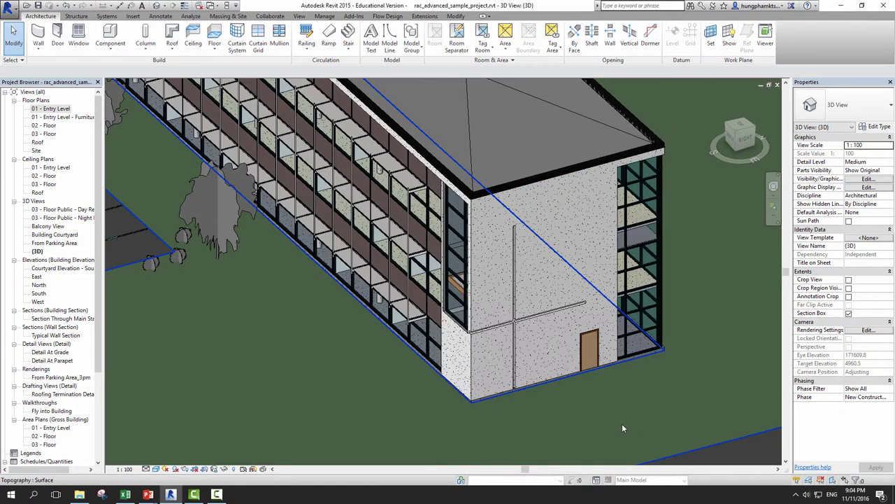
pyautogui.scroll(1, 594, 413)
pyautogui.scroll(1, 525, 385)
pyautogui.scroll(1, 469, 360)
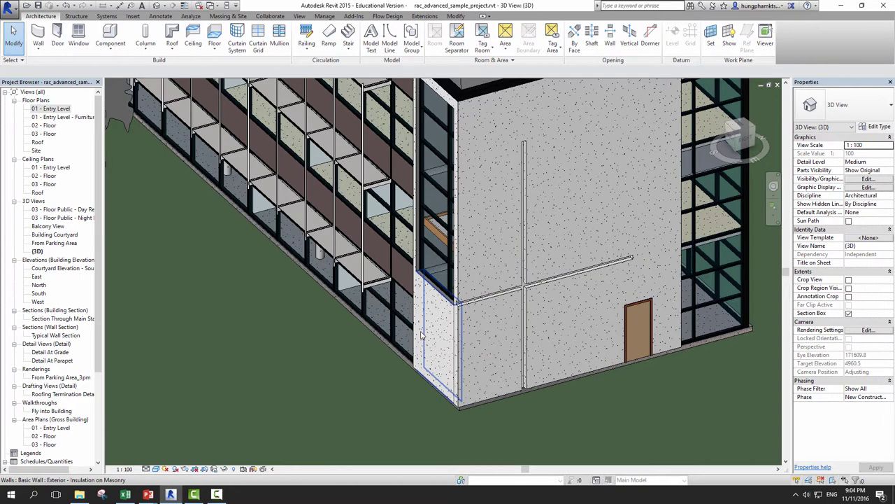
pyautogui.scroll(-1, 431, 321)
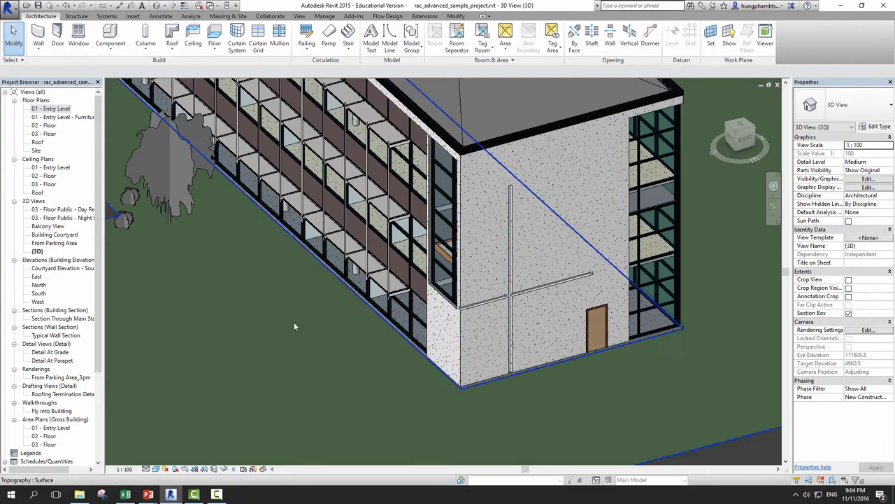
pyautogui.scroll(-2, 292, 301)
pyautogui.scroll(-2, 291, 276)
pyautogui.scroll(-2, 329, 294)
pyautogui.keyDown('shift'); pyautogui.moveTo(372, 318); pyautogui.dragTo(421, 350, button='middle'); pyautogui.keyUp('shift')
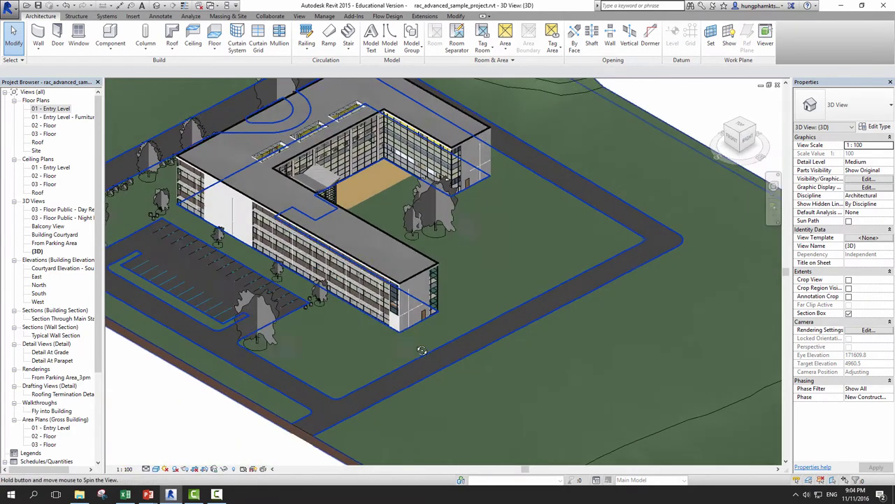
# - Apply Consistent Colors to the {3D} view and zoom out to show the whole site
pyautogui.click(156, 468)
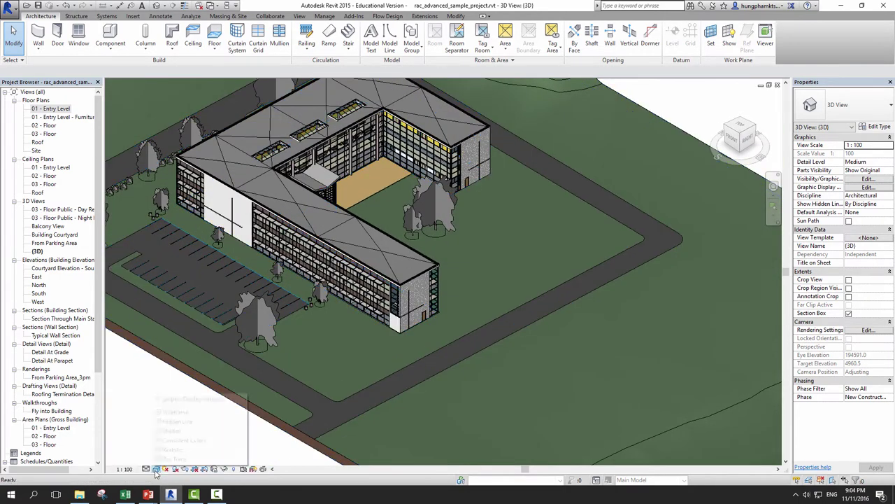
pyautogui.click(175, 440)
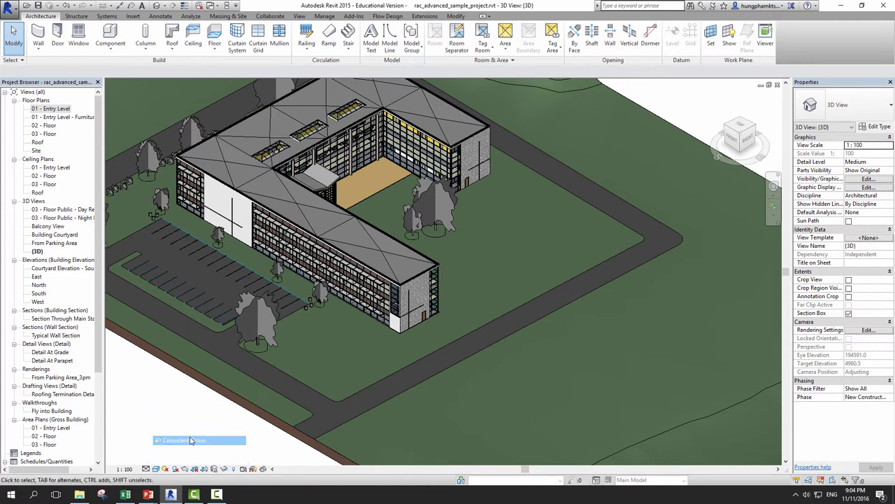
pyautogui.scroll(2, 365, 282)
pyautogui.scroll(2, 365, 282)
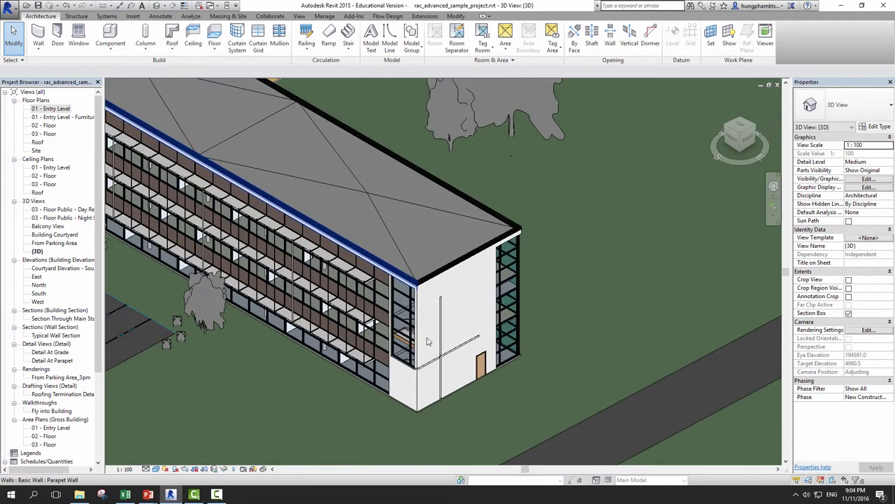
pyautogui.scroll(2, 365, 282)
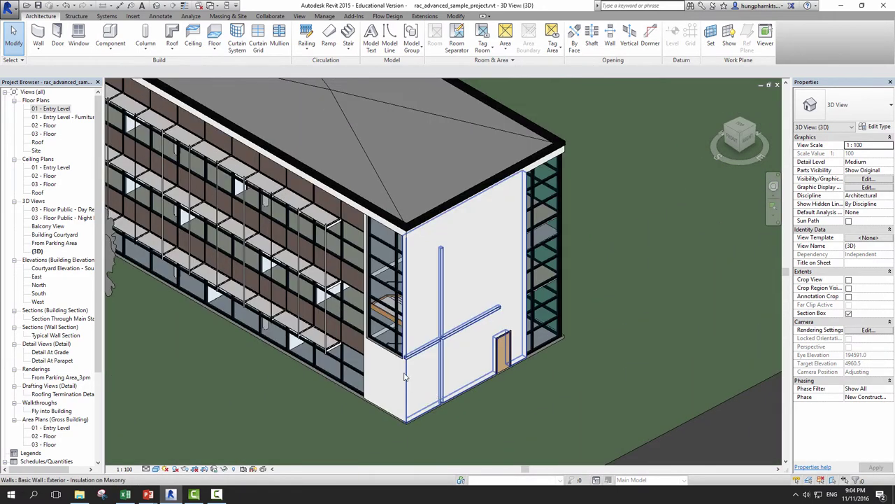
pyautogui.click(156, 469)
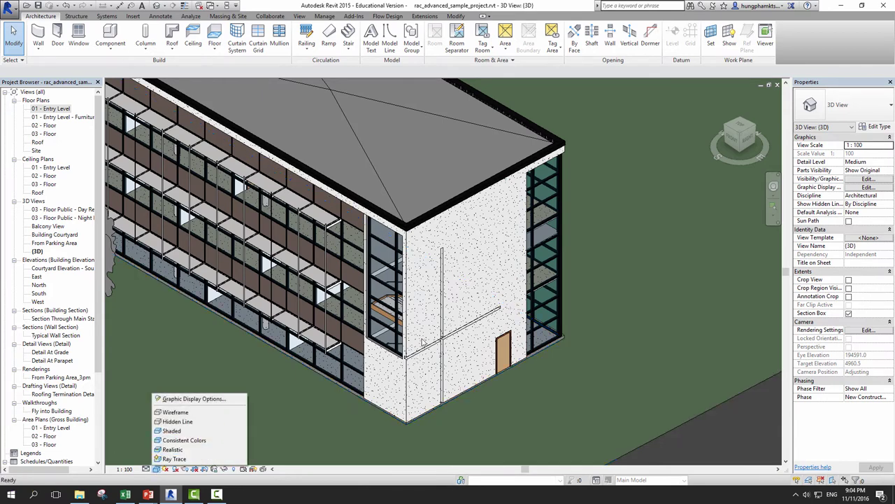
pyautogui.scroll(-5, 616, 315)
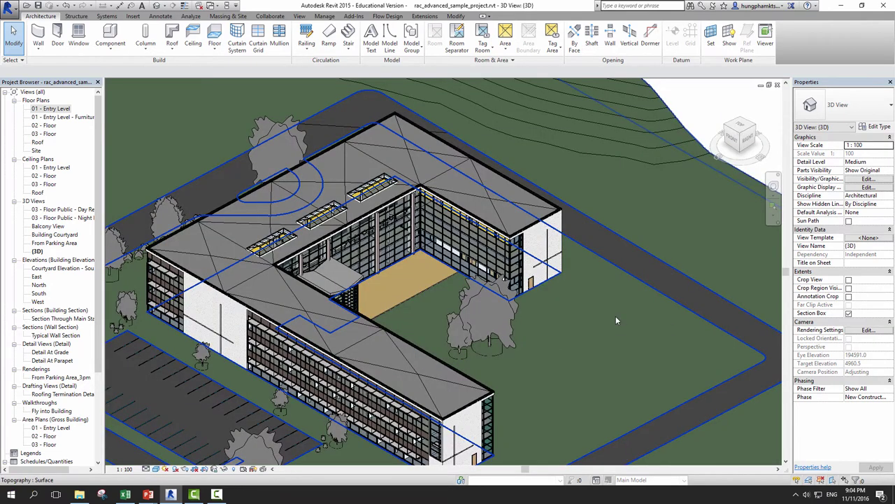
pyautogui.scroll(-1, 616, 315)
pyautogui.scroll(-1, 616, 316)
pyautogui.moveTo(615, 315); pyautogui.dragTo(616, 280, button='middle')
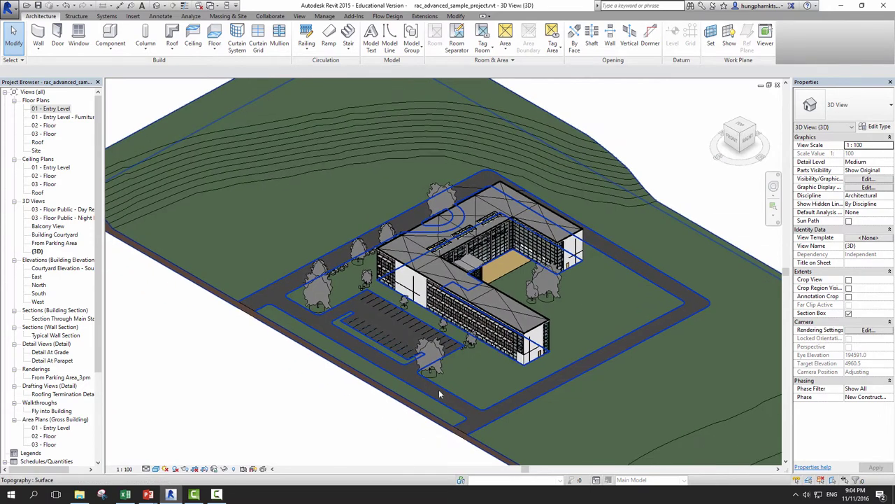
pyautogui.click(155, 468)
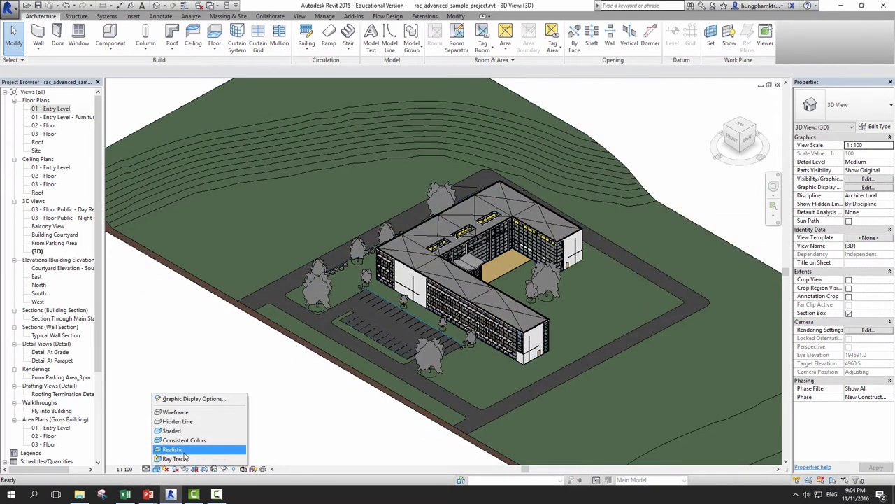
# - Switch the {3D} view to Realistic and frame a close-up of the curtain wall corner
pyautogui.click(180, 450)
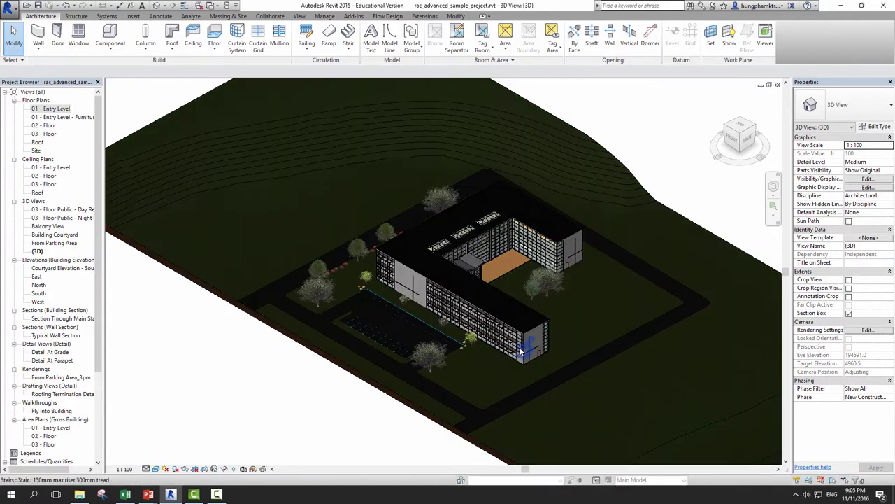
pyautogui.keyDown('shift'); pyautogui.moveTo(529, 341); pyautogui.dragTo(524, 344, button='middle'); pyautogui.keyUp('shift')
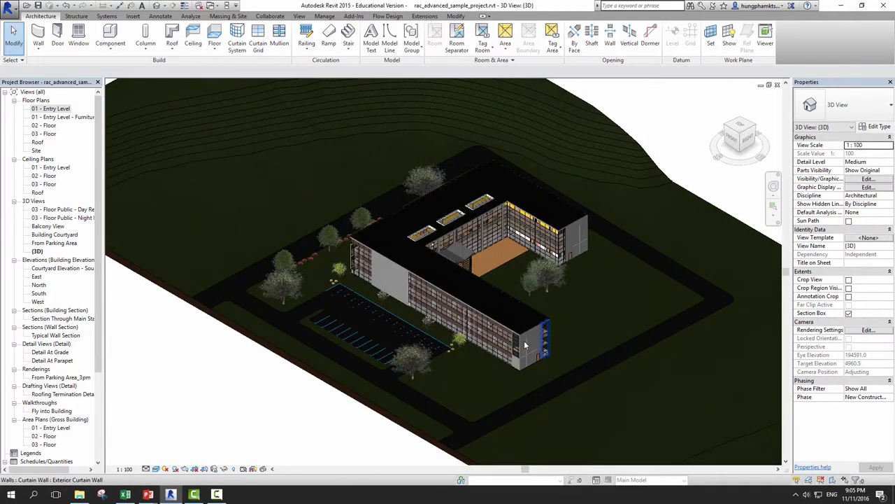
pyautogui.scroll(5, 523, 340)
pyautogui.moveTo(543, 262)
pyautogui.mouseDown(button='middle')
pyautogui.moveTo(548, 252)
pyautogui.moveTo(312, 330)
pyautogui.mouseUp(button='middle')
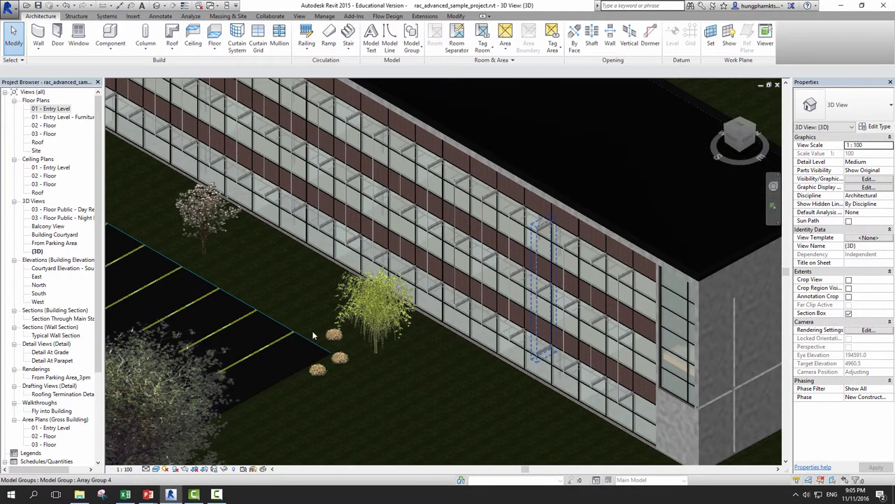
pyautogui.scroll(3, 364, 312)
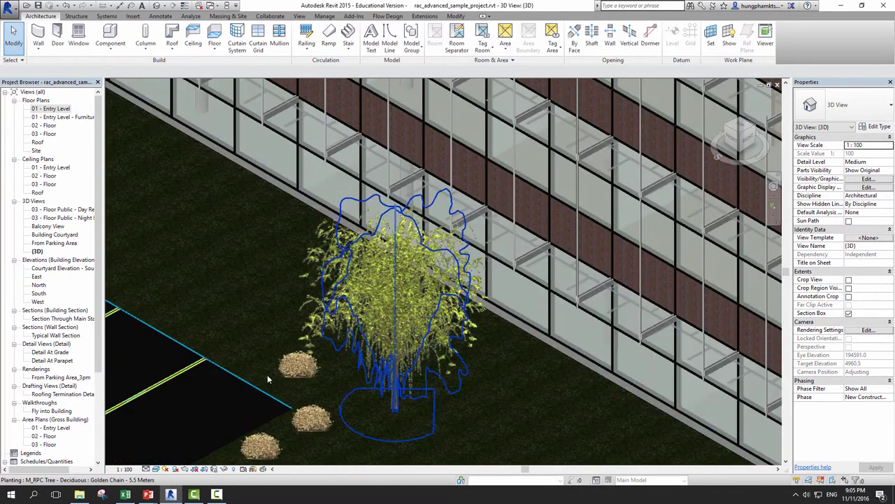
# - Compare Consistent Colors with Realistic, ending on Realistic
pyautogui.click(156, 468)
pyautogui.click(165, 441)
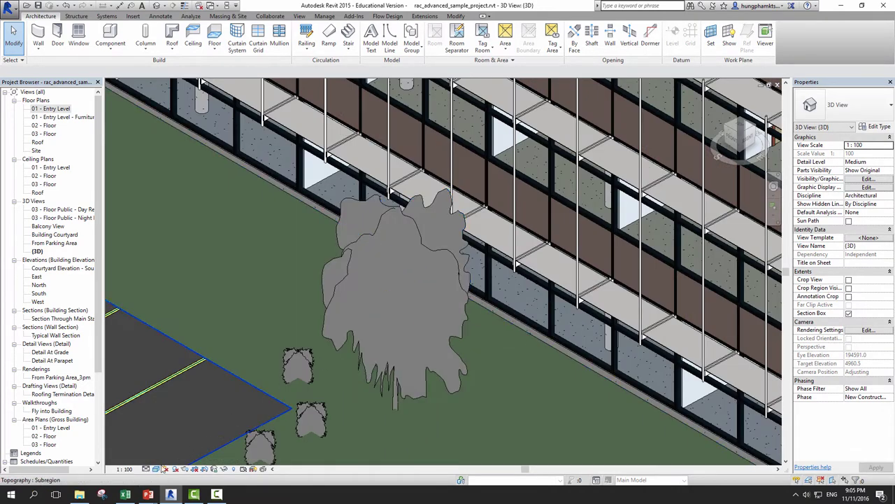
pyautogui.click(156, 468)
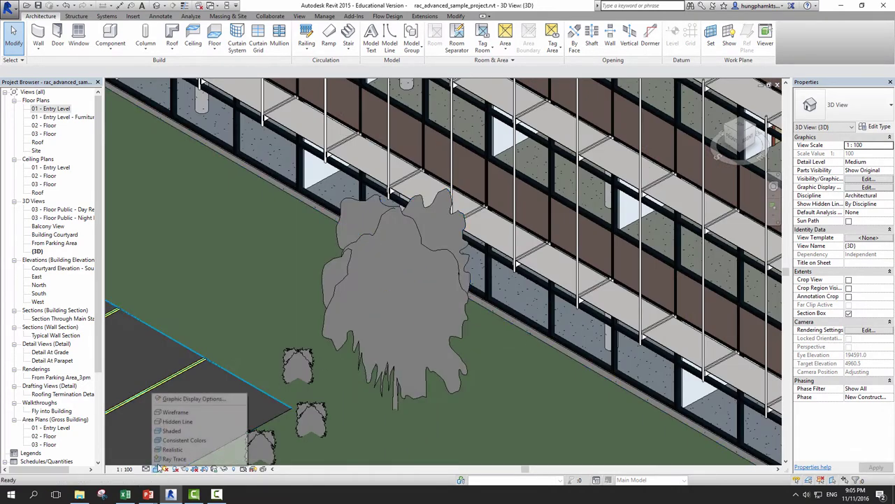
pyautogui.click(173, 450)
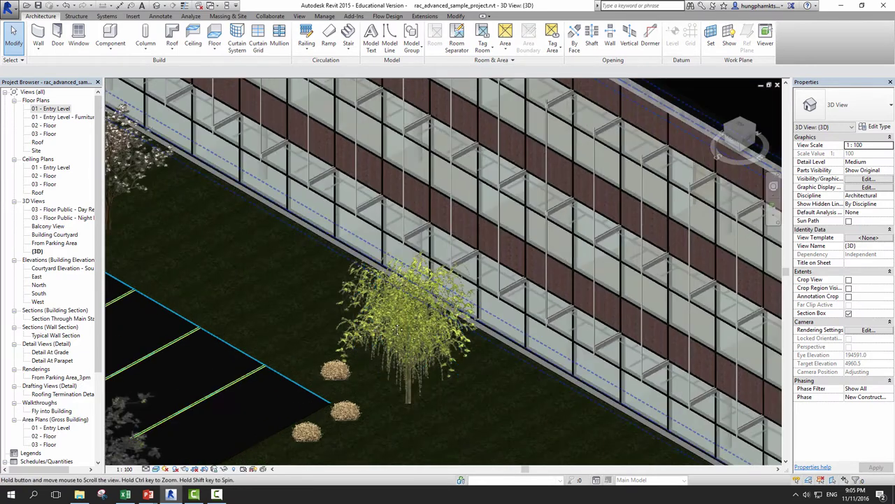
# - Pan and zoom from the building's end wall out to the whole courtyard wing
pyautogui.moveTo(474, 359)
pyautogui.mouseDown(button='middle')
pyautogui.moveTo(214, 297)
pyautogui.moveTo(506, 289)
pyautogui.mouseUp(button='middle')
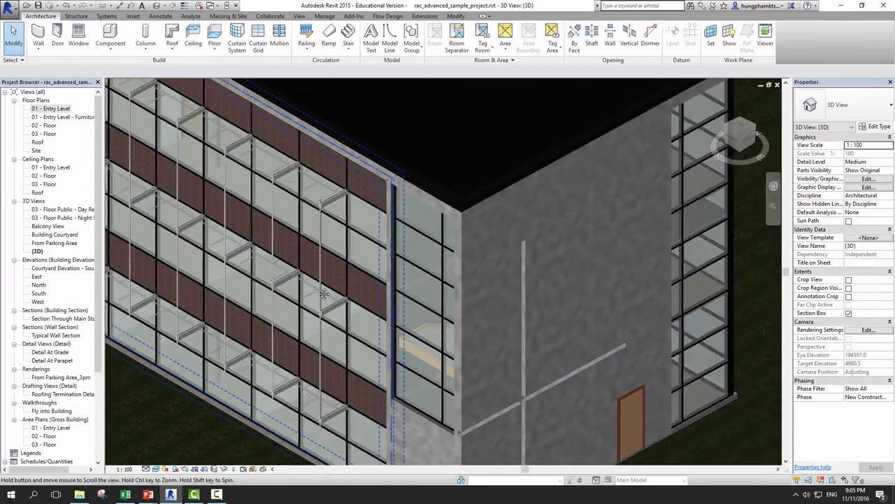
pyautogui.scroll(-3, 538, 251)
pyautogui.scroll(-2, 537, 210)
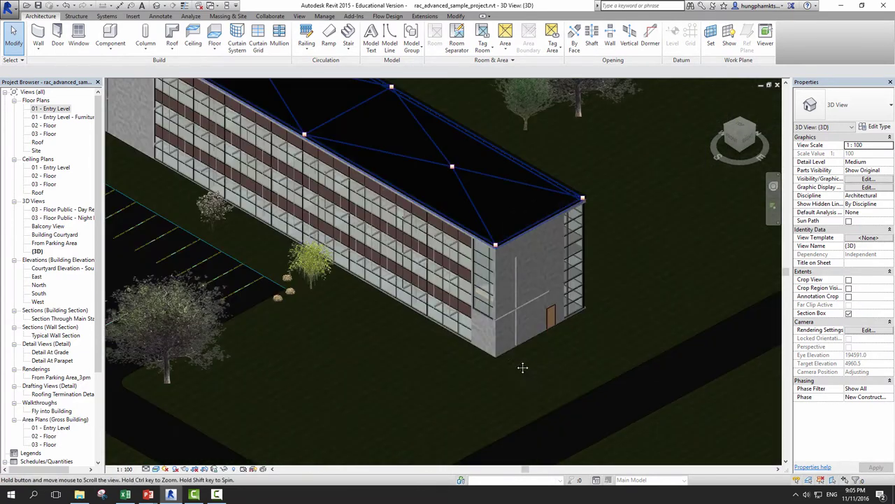
pyautogui.scroll(3, 559, 350)
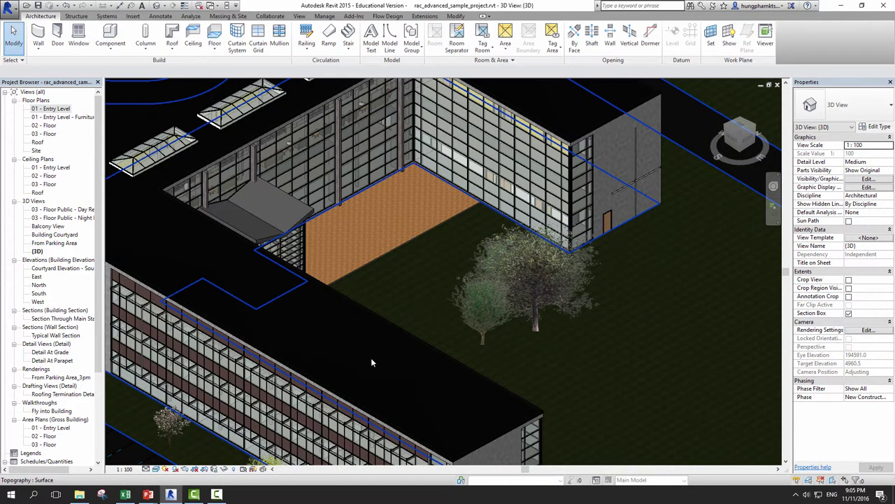
pyautogui.scroll(-2, 370, 362)
pyautogui.scroll(-2, 385, 336)
pyautogui.moveTo(402, 318); pyautogui.dragTo(408, 289, button='middle')
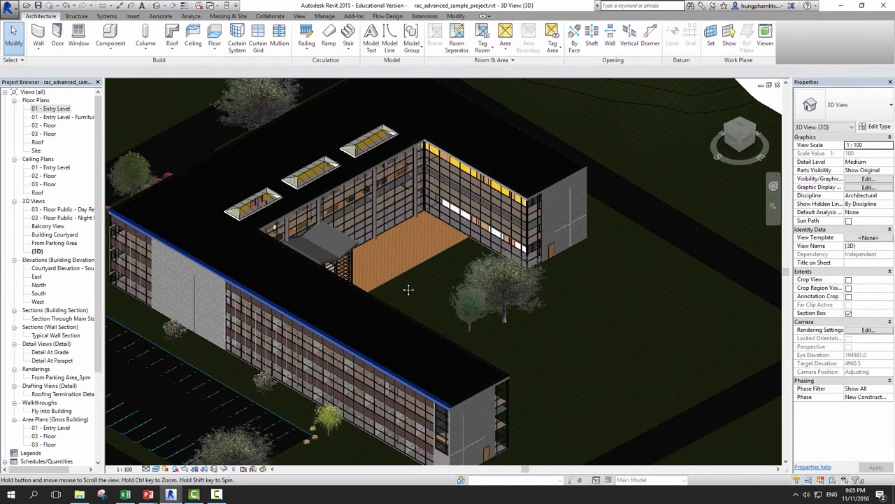
pyautogui.scroll(1, 378, 316)
pyautogui.scroll(1, 407, 306)
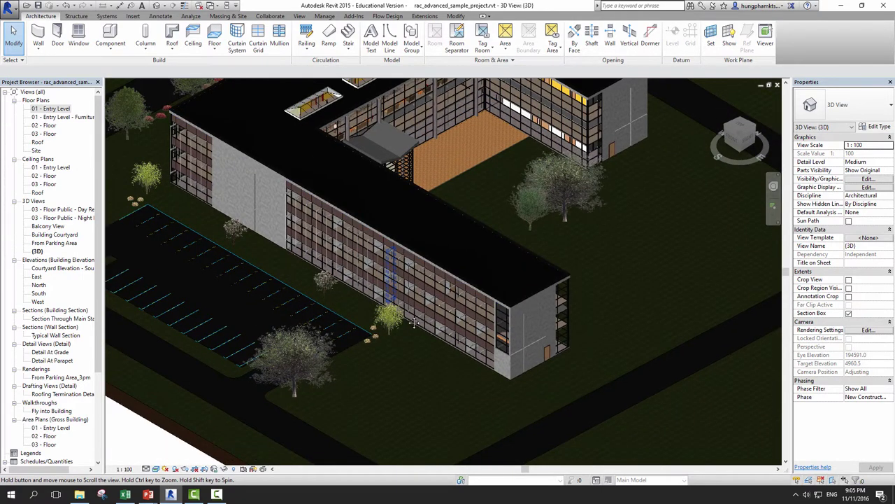
pyautogui.moveTo(414, 323); pyautogui.dragTo(416, 323, button='middle')
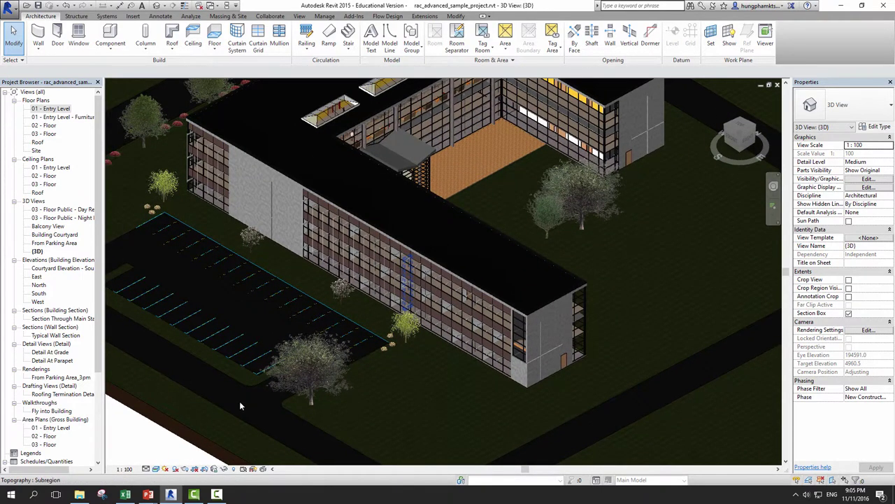
# - Select the topography subregion by the parking lot and zoom out around it
pyautogui.click(304, 380)
pyautogui.scroll(-1, 305, 380)
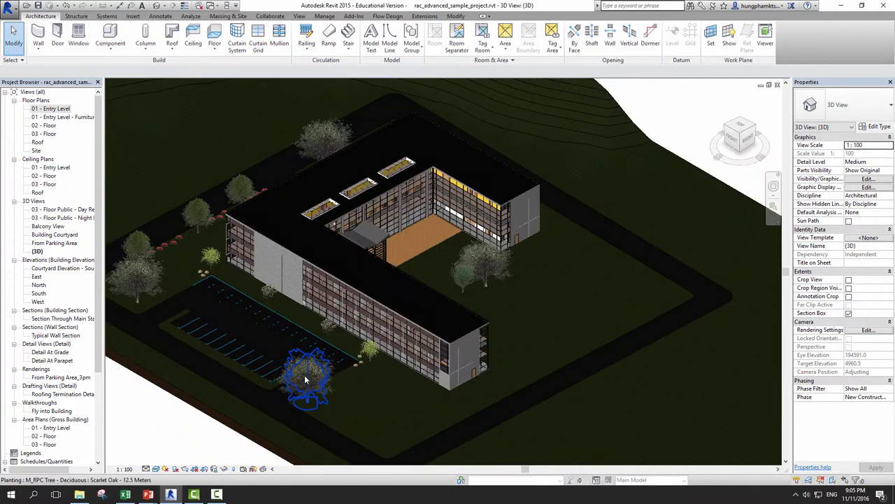
pyautogui.scroll(-1, 304, 380)
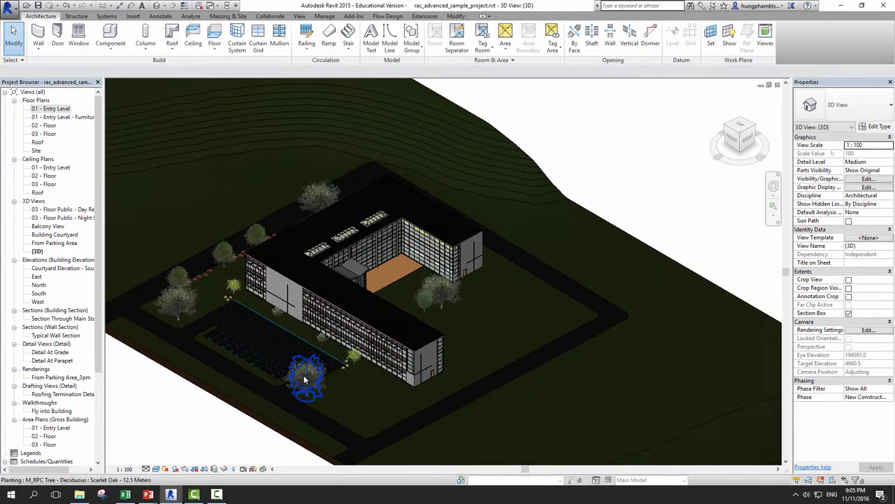
pyautogui.scroll(1, 304, 375)
# - Render the {3D} view in the Ray Trace visual style
pyautogui.click(155, 468)
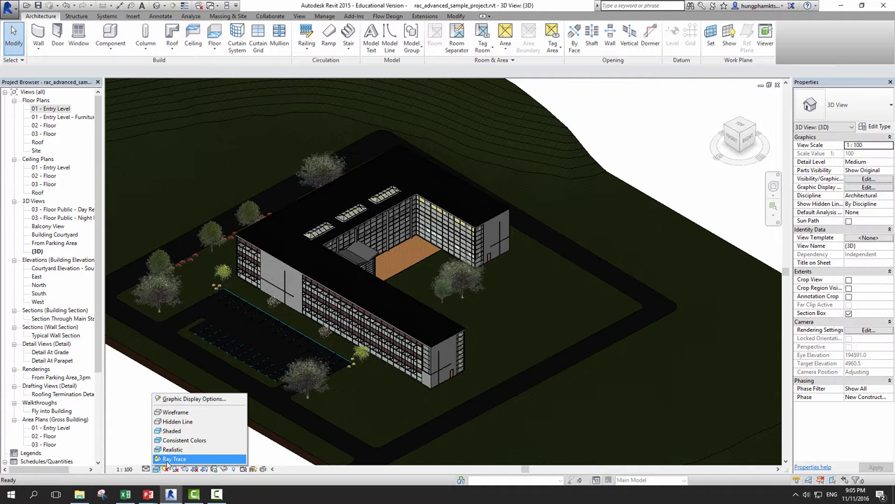
pyautogui.click(168, 459)
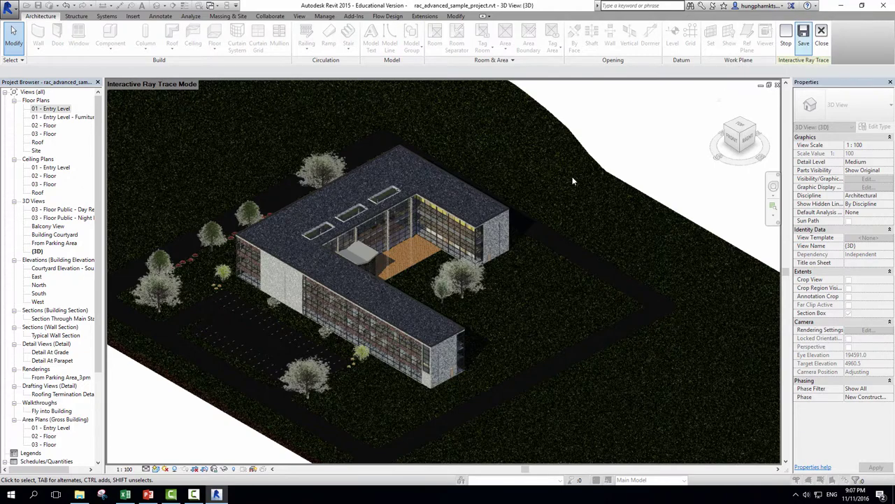
# - Exit interactive ray tracing and switch the 3D view to Hidden Line
pyautogui.click(820, 43)
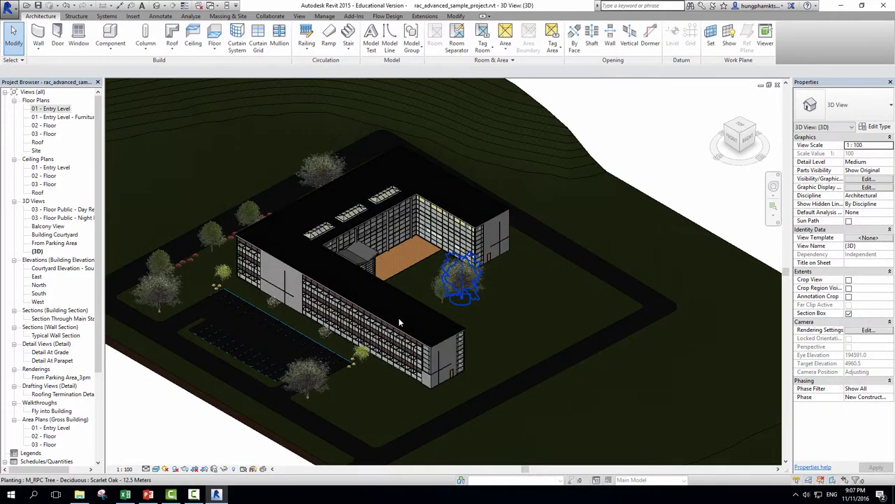
pyautogui.click(155, 469)
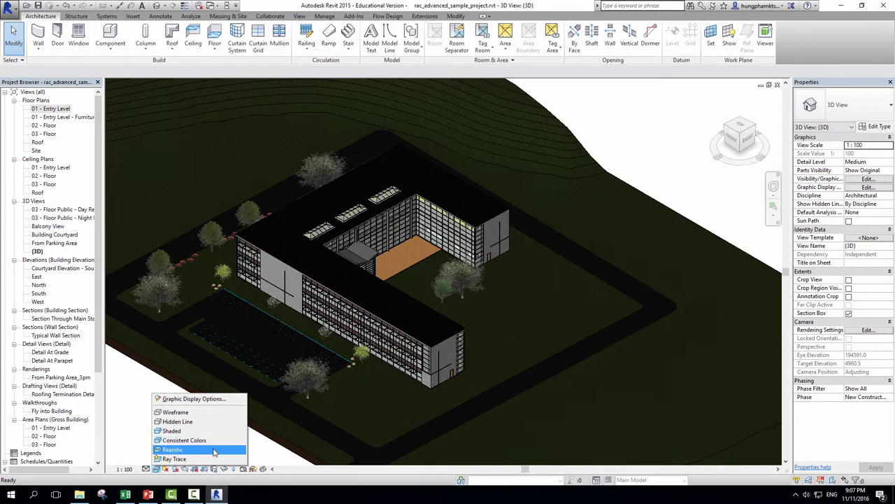
pyautogui.click(177, 421)
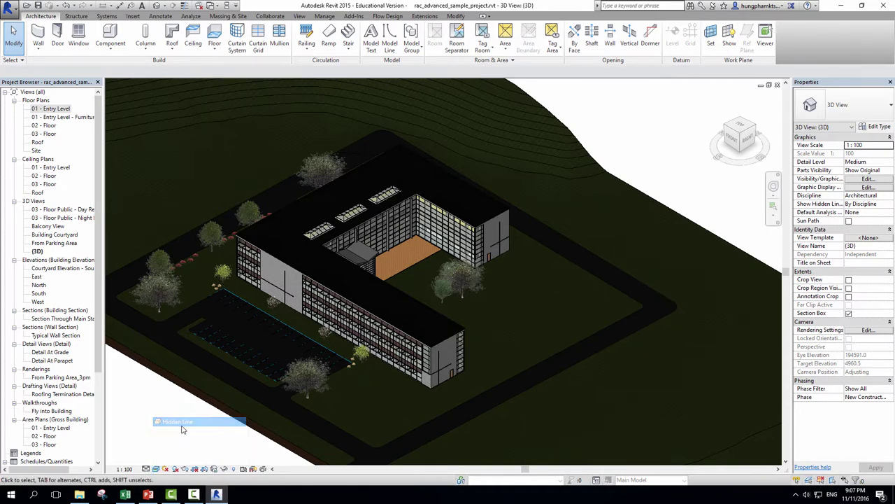
pyautogui.moveTo(188, 418); pyautogui.dragTo(242, 376, button='middle')
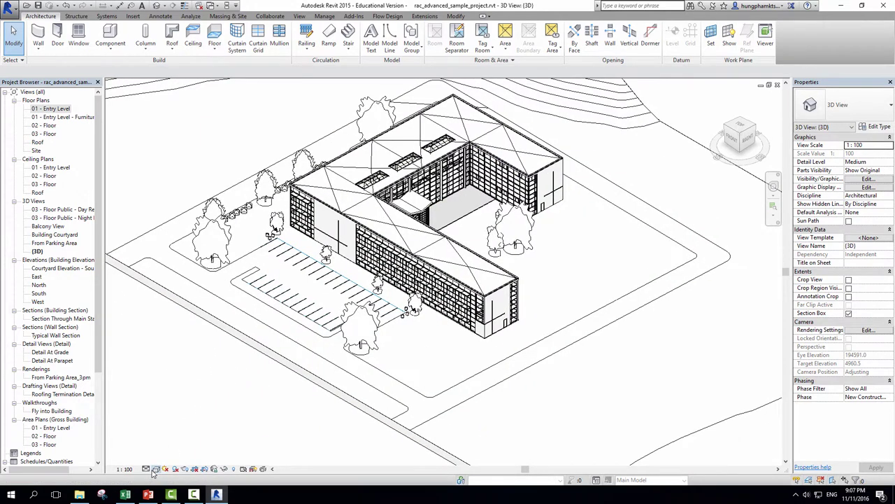
# - Try the Shaded visual style, then return the view to Hidden Line
pyautogui.click(157, 469)
pyautogui.click(175, 430)
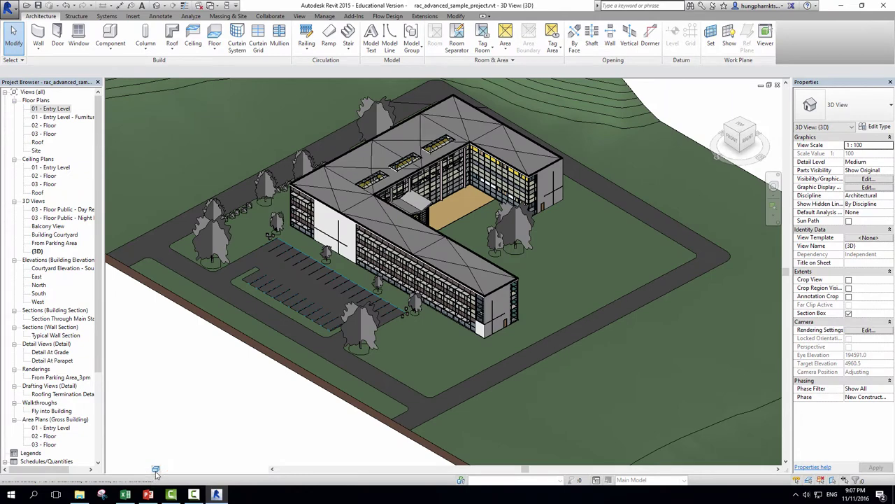
pyautogui.click(157, 469)
pyautogui.click(177, 421)
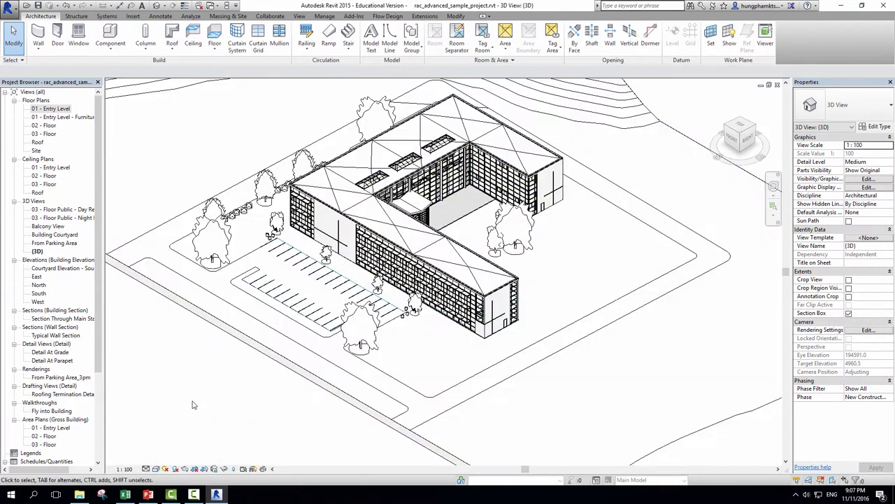
pyautogui.click(158, 468)
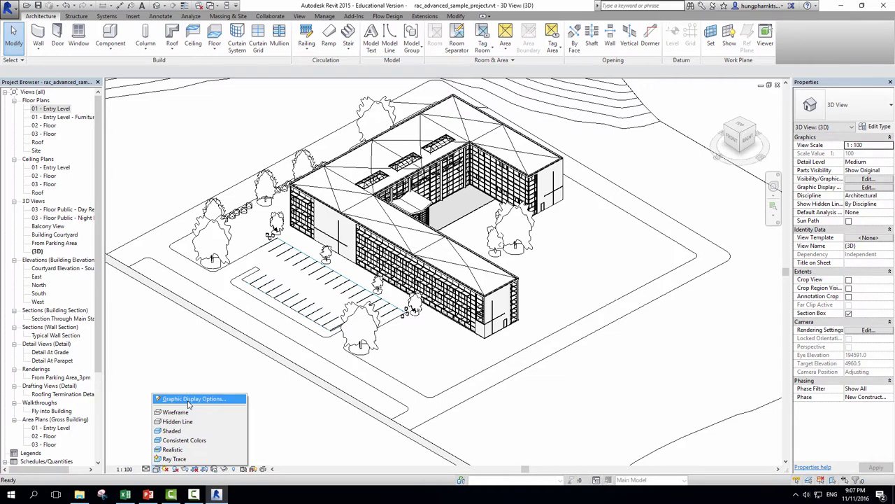
pyautogui.click(217, 371)
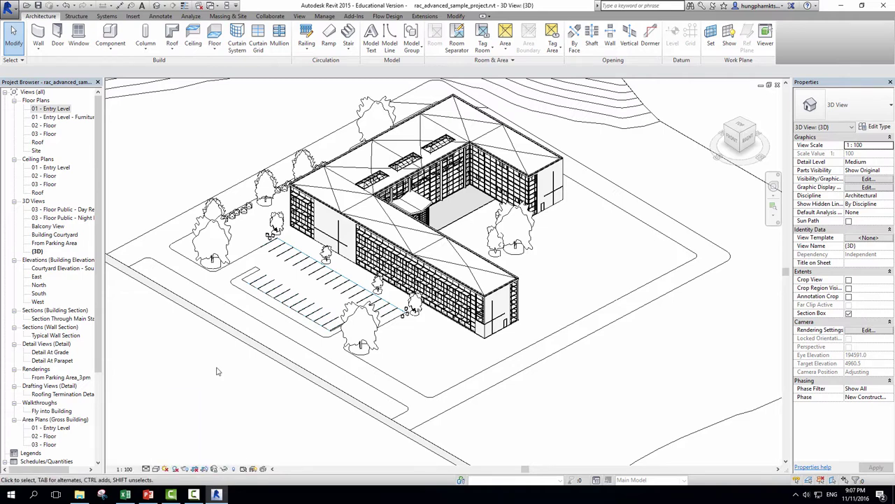
pyautogui.click(166, 469)
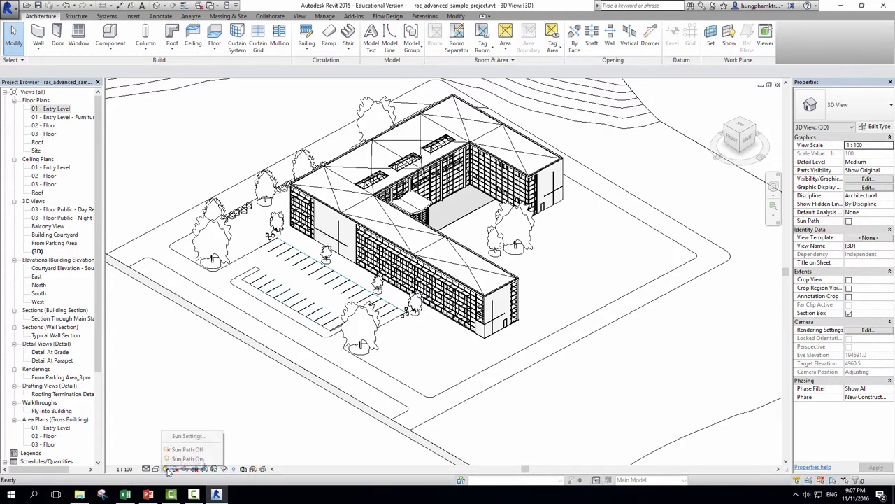
pyautogui.click(187, 437)
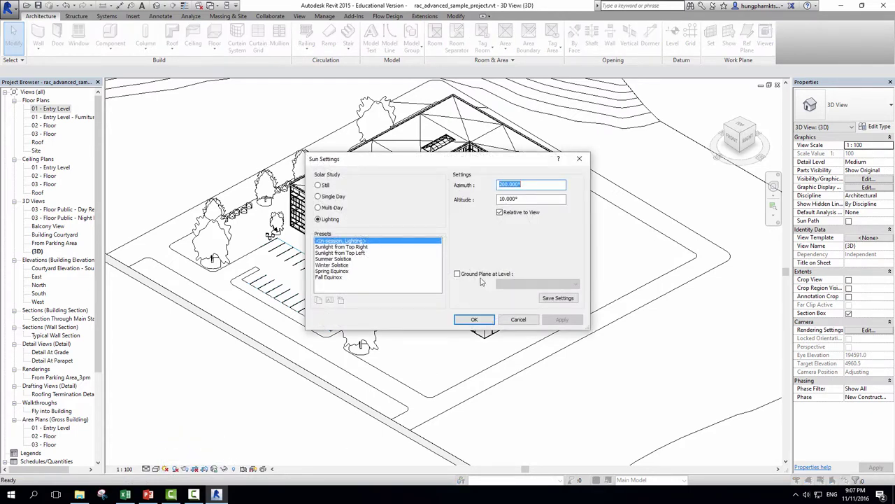
pyautogui.click(572, 165)
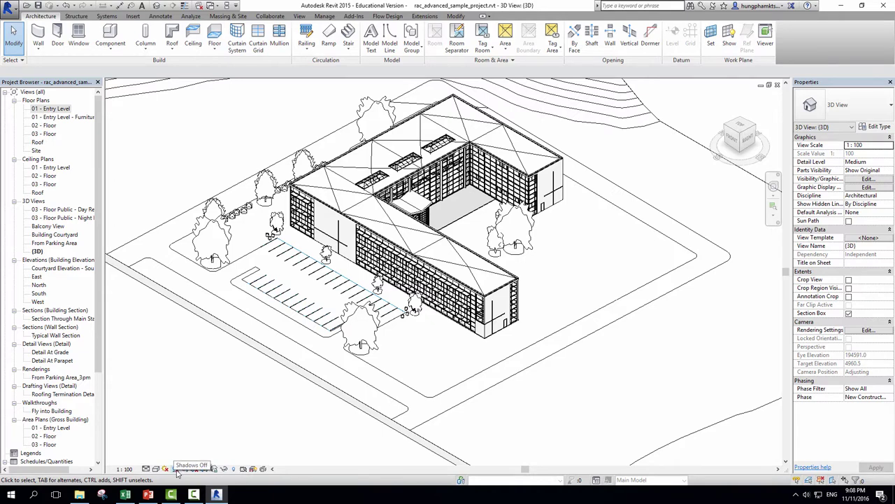
pyautogui.click(175, 469)
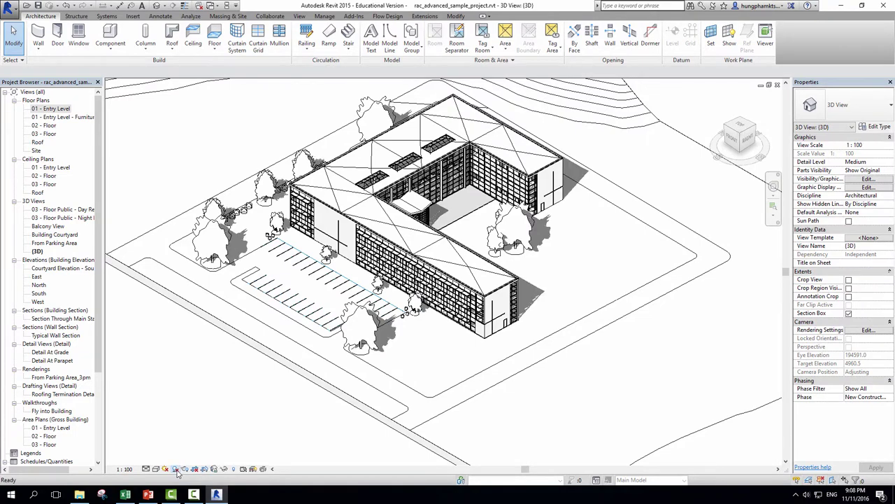
pyautogui.scroll(1, 456, 235)
pyautogui.scroll(1, 456, 234)
pyautogui.scroll(1, 456, 234)
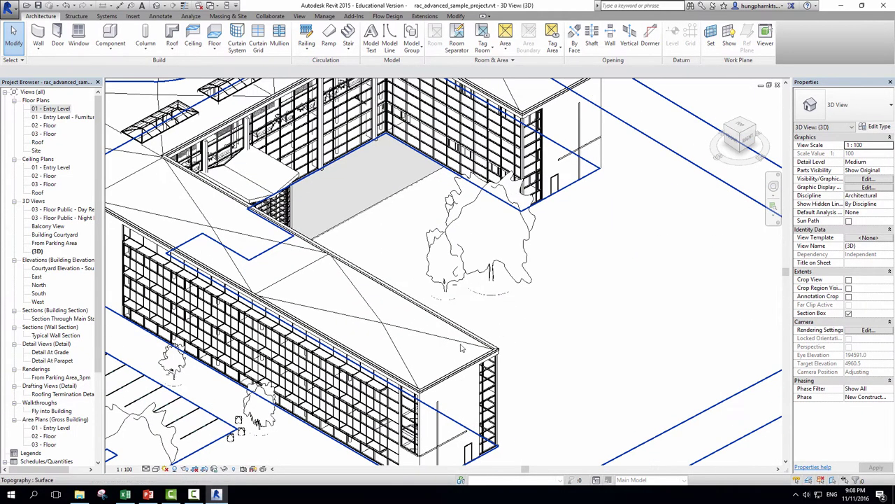
pyautogui.click(175, 469)
pyautogui.scroll(-2, 479, 343)
pyautogui.scroll(-2, 479, 343)
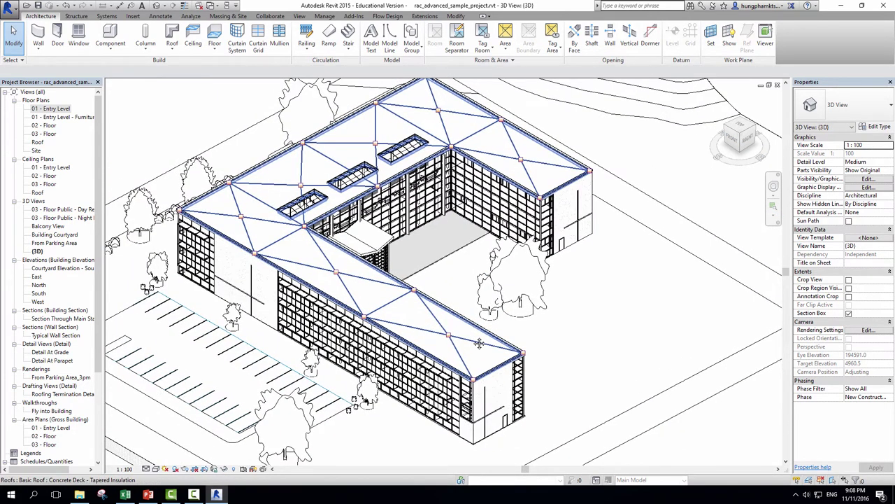
pyautogui.click(156, 469)
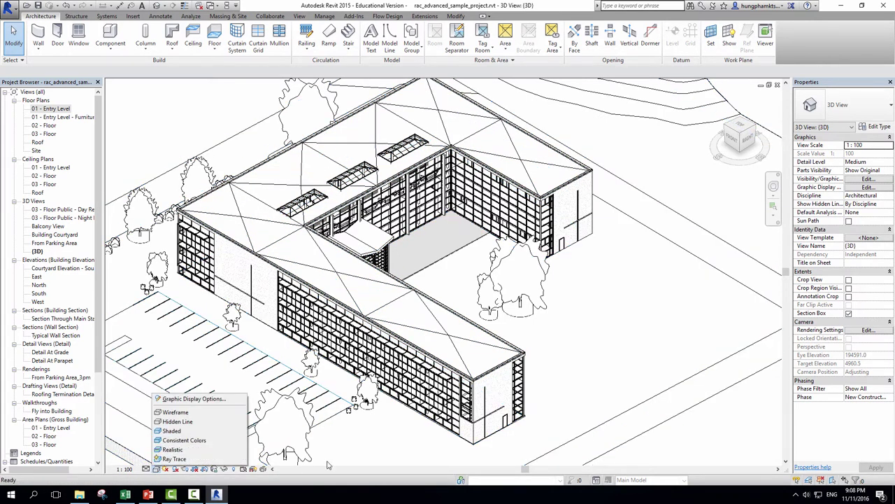
# - Close the visual style list, clear the topography selection, and zoom to show the full site
pyautogui.click(359, 456)
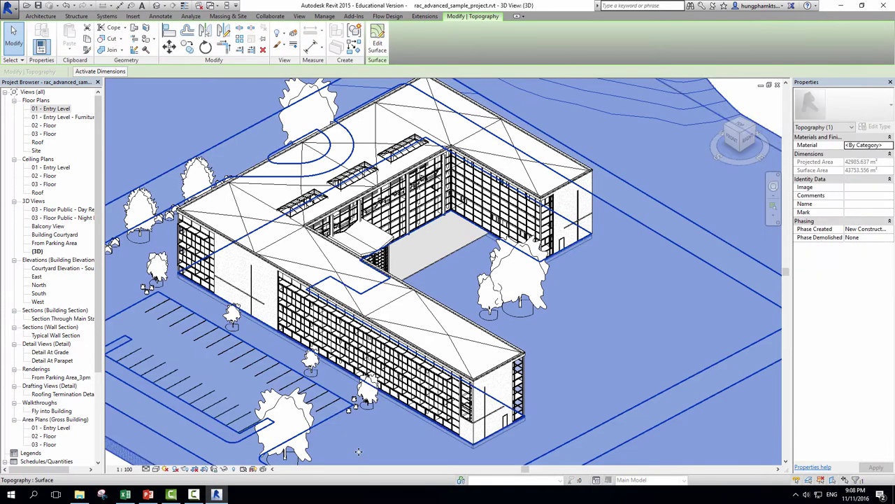
pyautogui.scroll(-3, 611, 299)
pyautogui.scroll(-2, 610, 299)
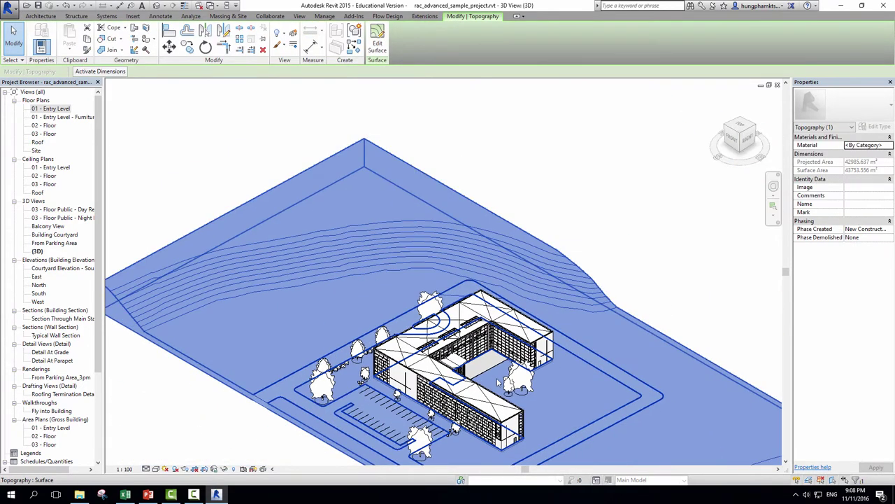
pyautogui.click(640, 296)
pyautogui.scroll(2, 311, 465)
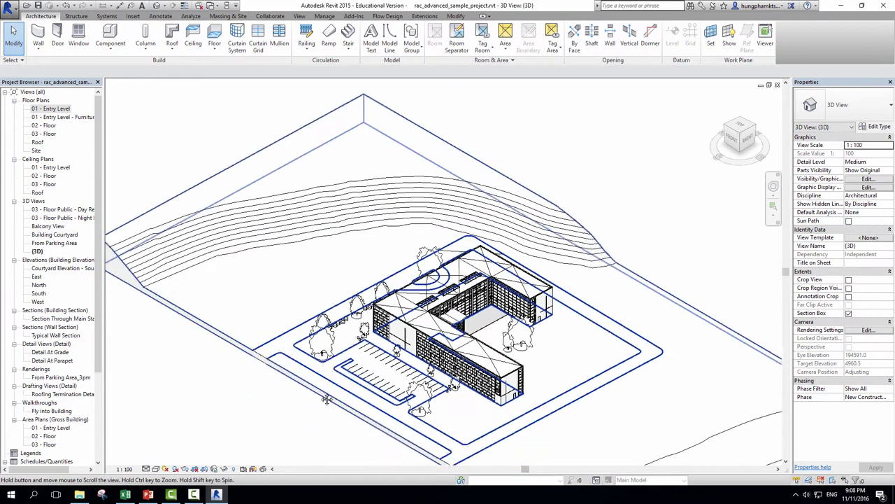
pyautogui.scroll(1, 266, 467)
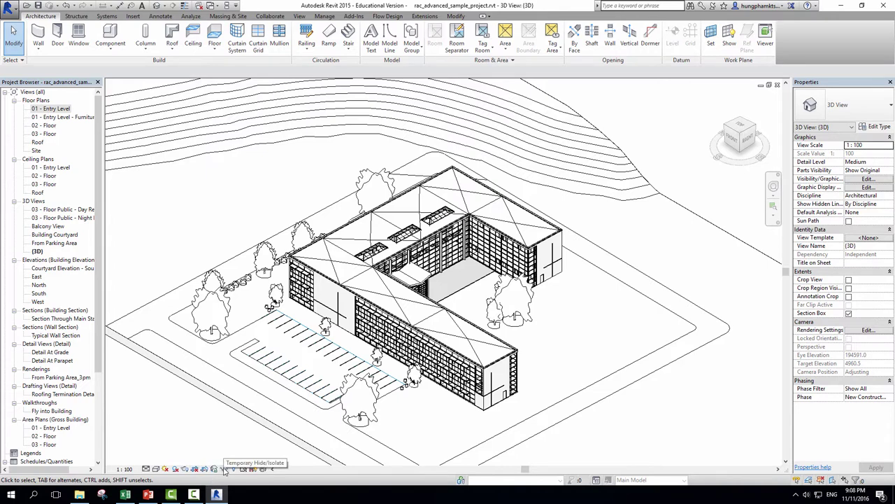
# - Select the building's end wall and frame the building and courtyard in view
pyautogui.scroll(1, 458, 401)
pyautogui.scroll(2, 458, 400)
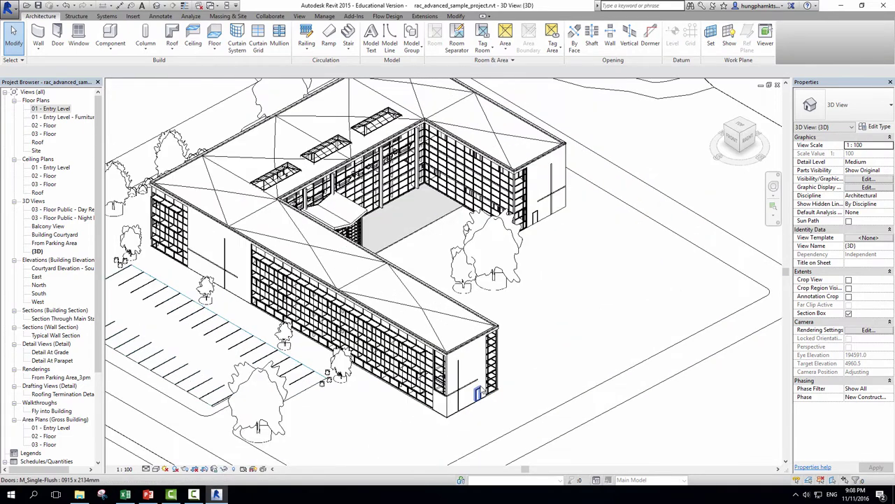
pyautogui.scroll(2, 459, 400)
pyautogui.scroll(1, 458, 400)
pyautogui.scroll(1, 456, 377)
pyautogui.scroll(1, 452, 350)
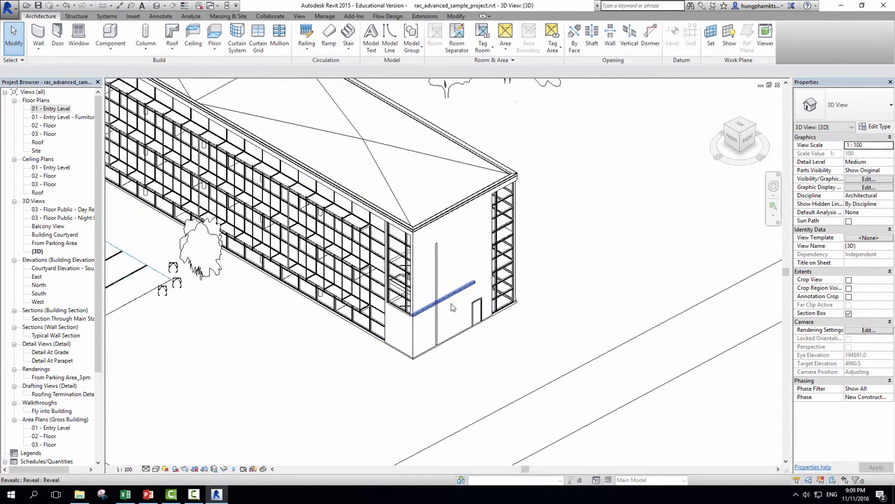
pyautogui.click(451, 337)
pyautogui.moveTo(451, 337)
pyautogui.mouseDown(button='middle')
pyautogui.moveTo(473, 399)
pyautogui.moveTo(527, 442)
pyautogui.mouseUp(button='middle')
pyautogui.scroll(-2, 527, 442)
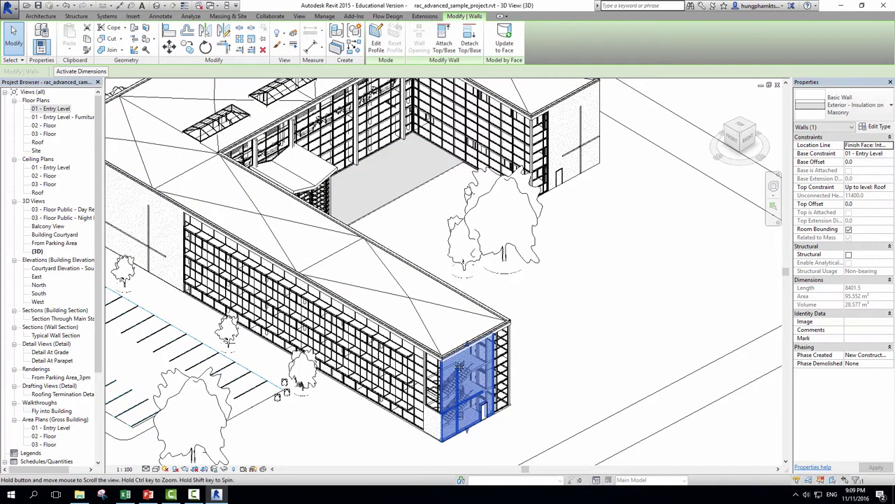
pyautogui.moveTo(368, 479); pyautogui.dragTo(365, 422, button='middle')
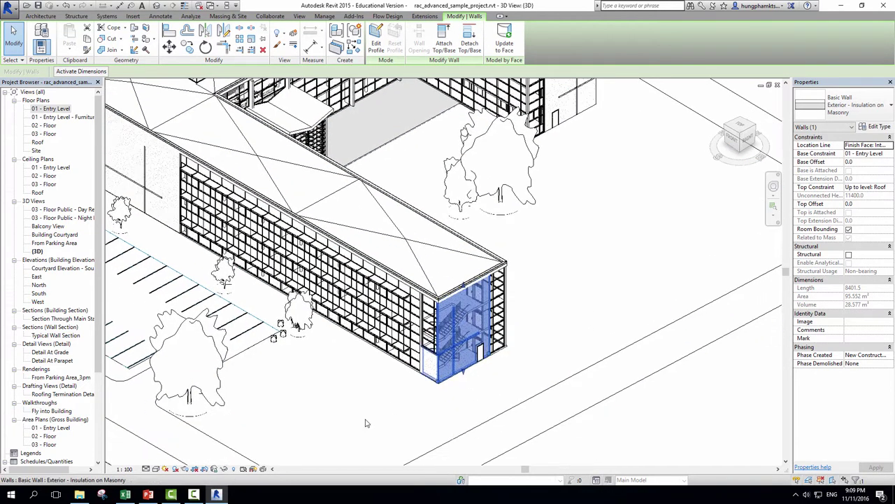
# - Isolate the selected wall with Temporary Hide/Isolate, deselect it, and zoom in on it
pyautogui.click(224, 469)
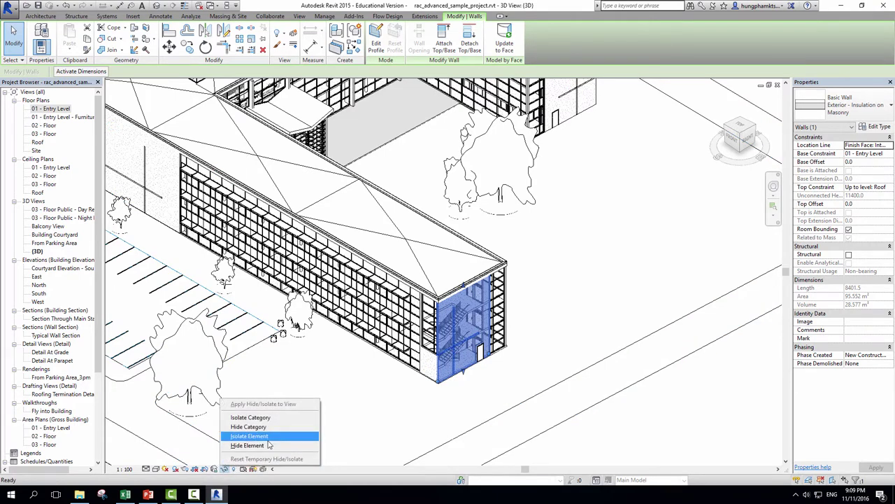
pyautogui.click(249, 435)
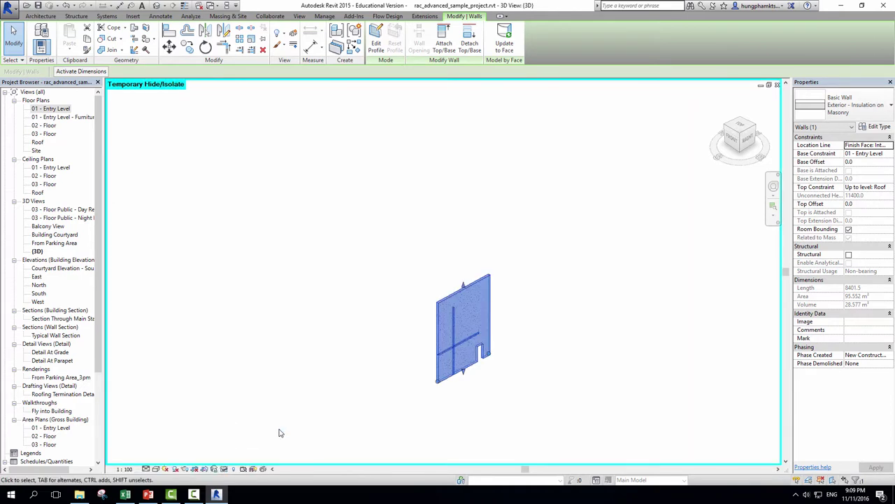
pyautogui.scroll(-2, 337, 384)
pyautogui.scroll(-2, 516, 329)
pyautogui.click(532, 329)
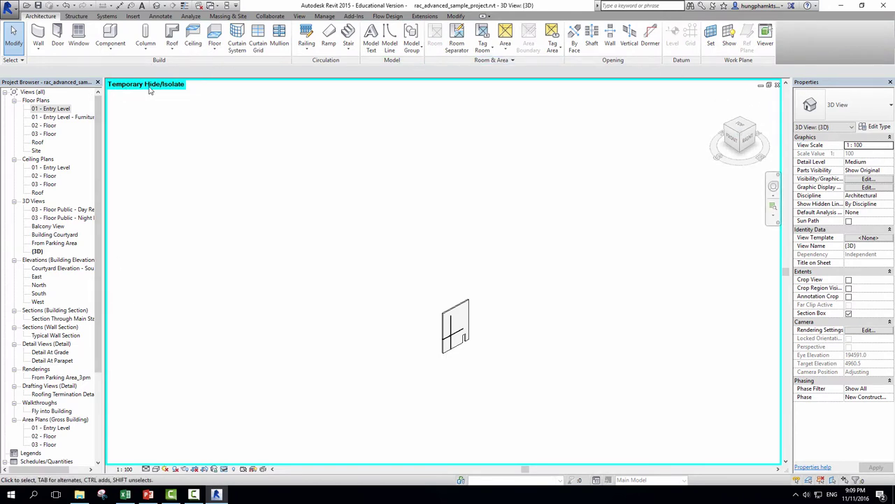
pyautogui.scroll(2, 493, 341)
pyautogui.scroll(2, 484, 343)
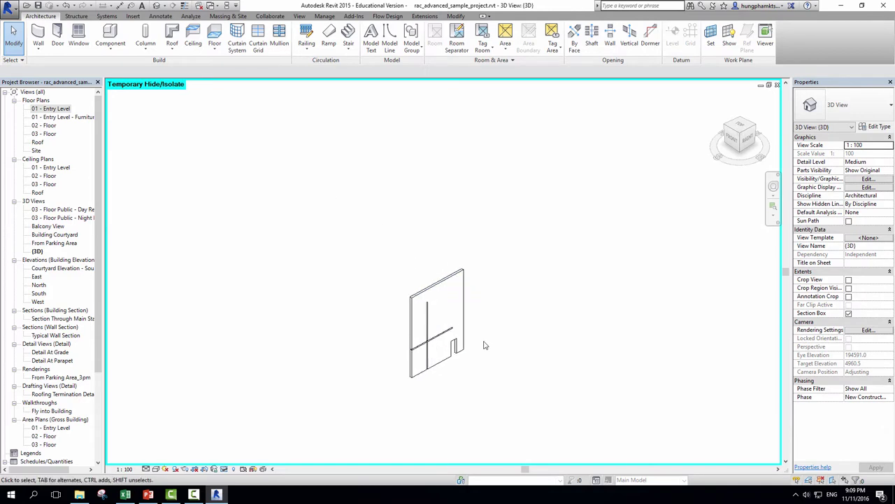
pyautogui.scroll(2, 479, 346)
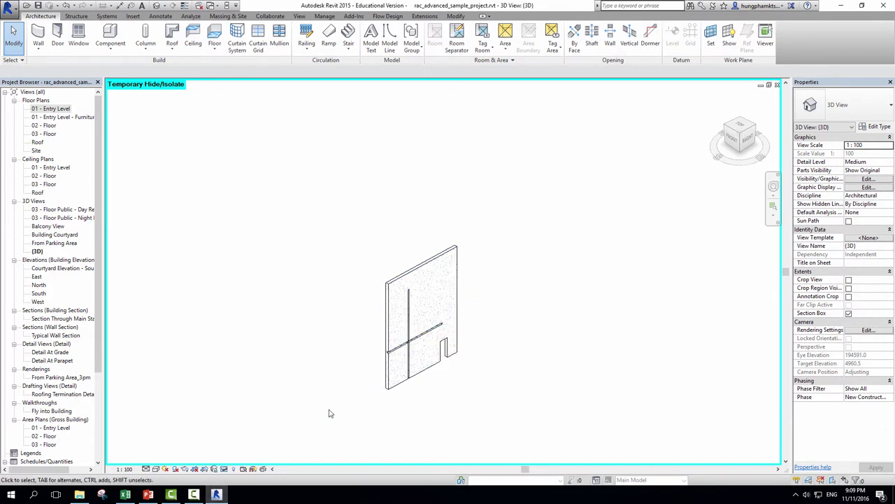
pyautogui.scroll(2, 416, 313)
pyautogui.click(224, 470)
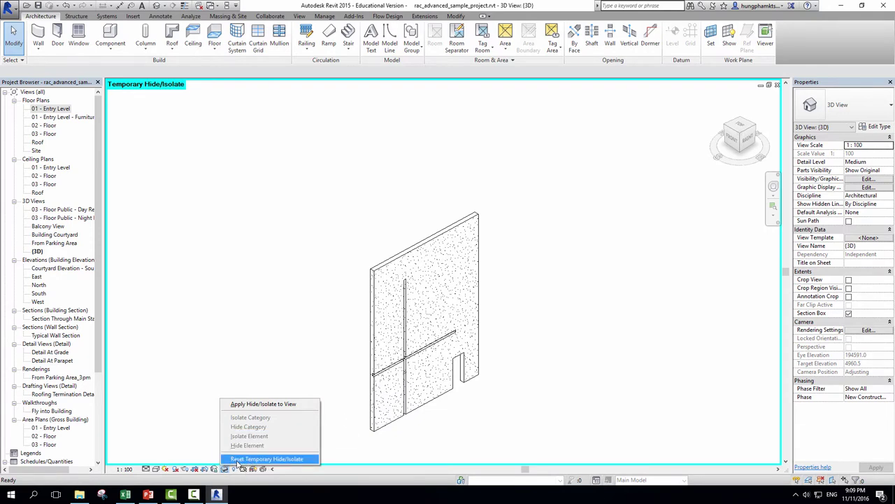
# - Reset the isolation, then temporarily hide the exterior insulation end wall
pyautogui.click(265, 459)
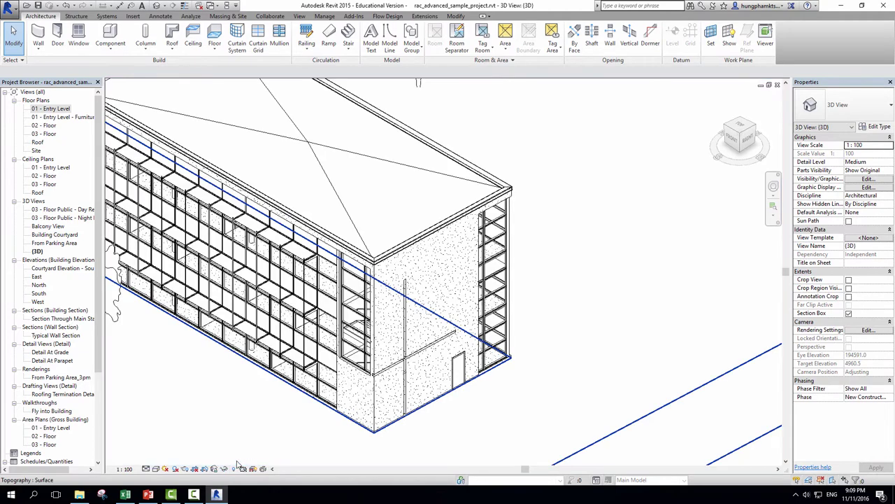
pyautogui.keyDown('shift'); pyautogui.moveTo(435, 451); pyautogui.dragTo(424, 381, button='middle'); pyautogui.keyUp('shift')
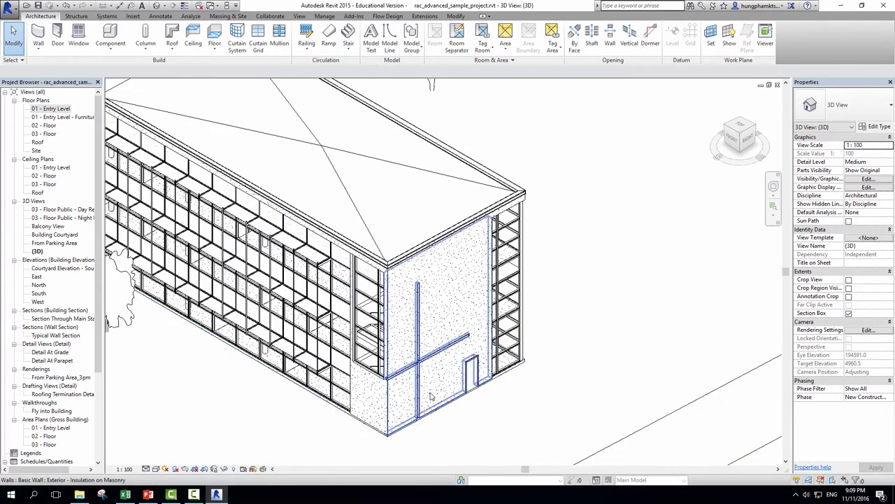
pyautogui.click(422, 378)
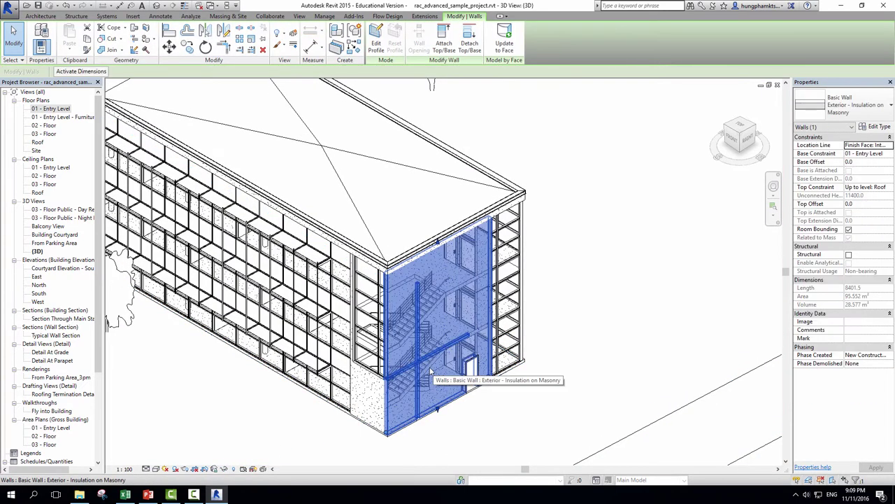
pyautogui.click(224, 469)
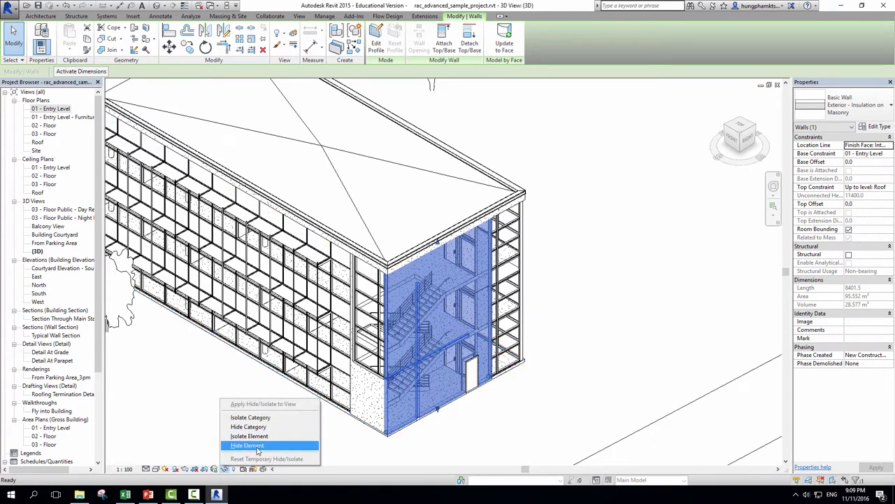
pyautogui.click(257, 447)
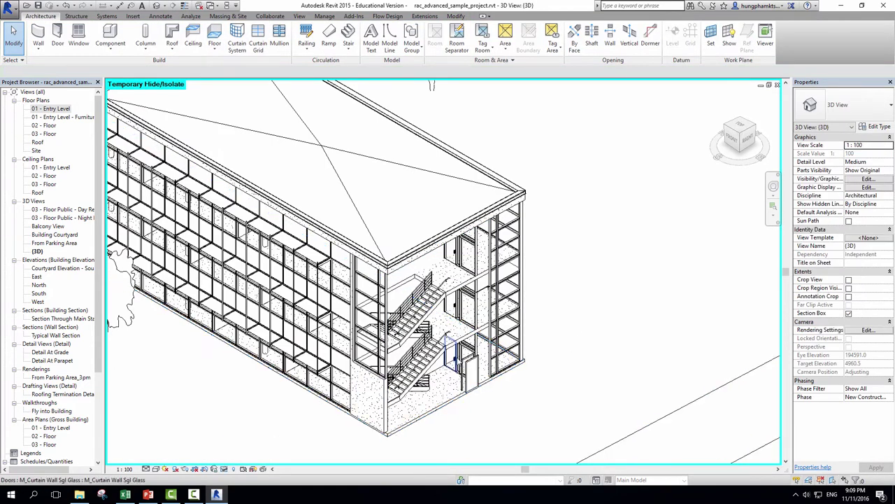
# - Clear the topography selection and reset Temporary Hide/Isolate to restore the end wall
pyautogui.scroll(-2, 511, 357)
pyautogui.scroll(-2, 510, 356)
pyautogui.scroll(-2, 511, 357)
pyautogui.click(563, 308)
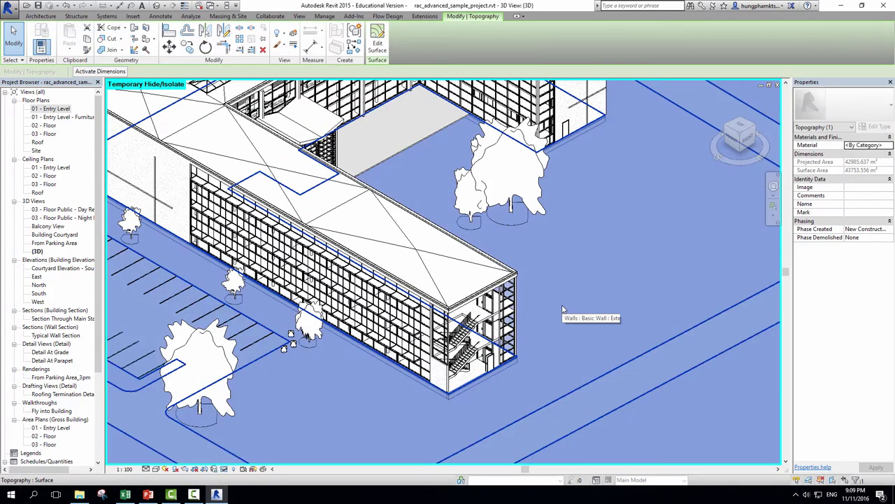
pyautogui.scroll(-2, 563, 308)
pyautogui.scroll(-2, 574, 280)
pyautogui.press('Escape')
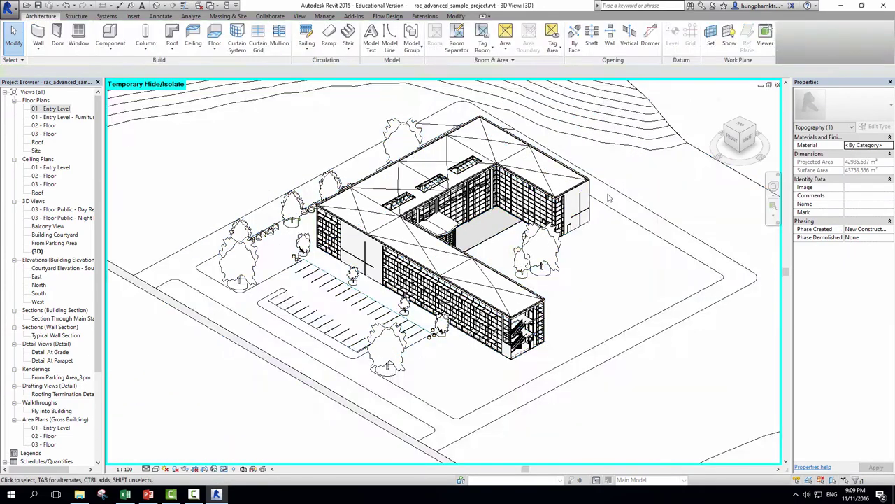
pyautogui.click(225, 468)
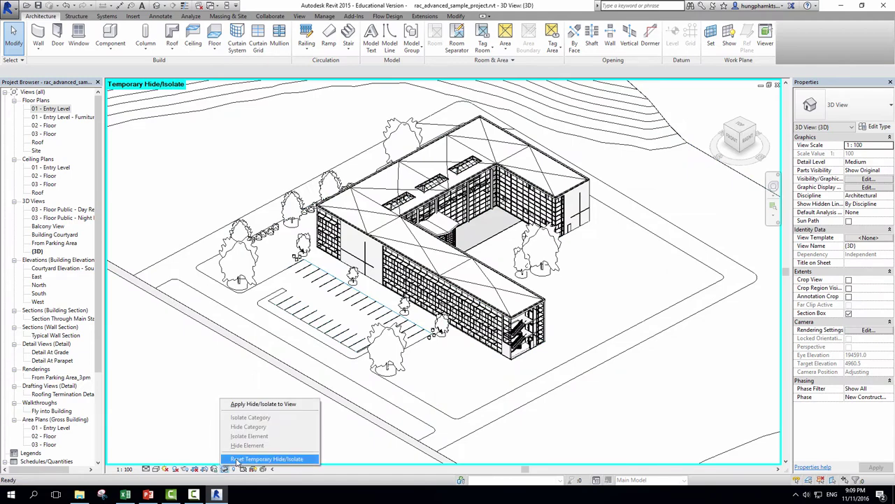
pyautogui.click(236, 459)
# - Zoom in to frame the end wall and select the insulation wall
pyautogui.scroll(2, 513, 342)
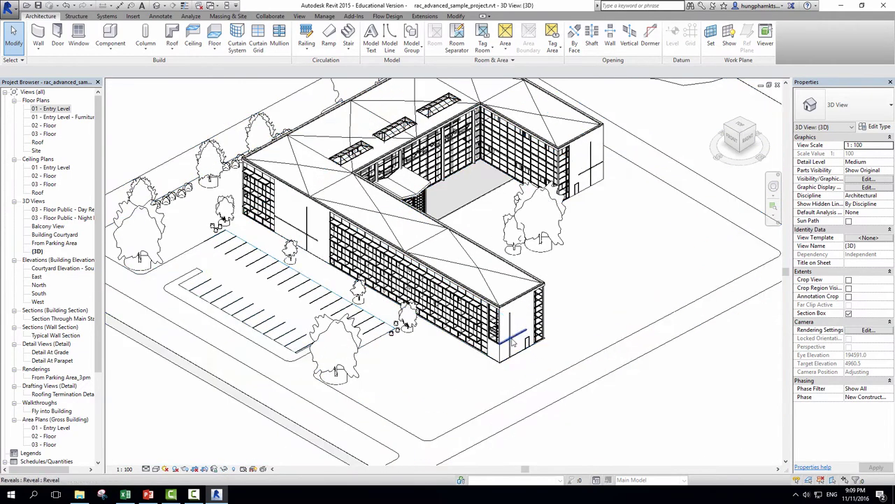
pyautogui.scroll(2, 512, 341)
pyautogui.scroll(1, 488, 383)
pyautogui.scroll(1, 482, 382)
pyautogui.scroll(1, 483, 381)
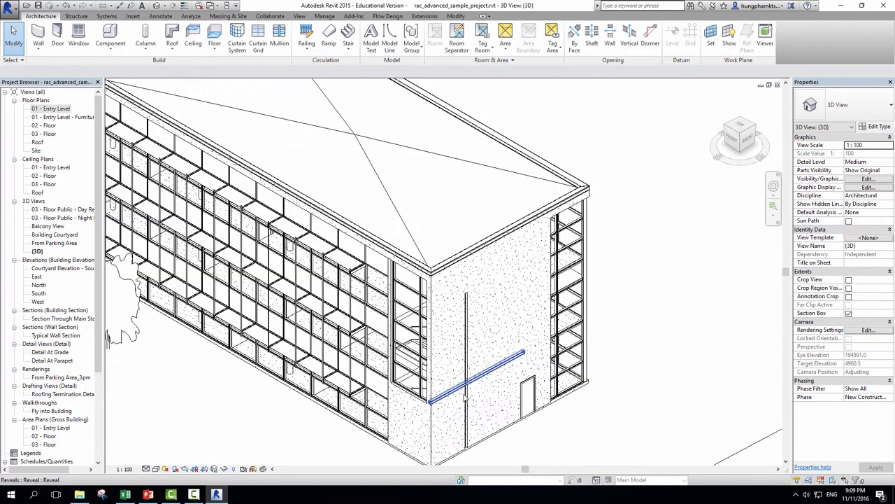
pyautogui.moveTo(465, 397); pyautogui.dragTo(470, 354, button='middle')
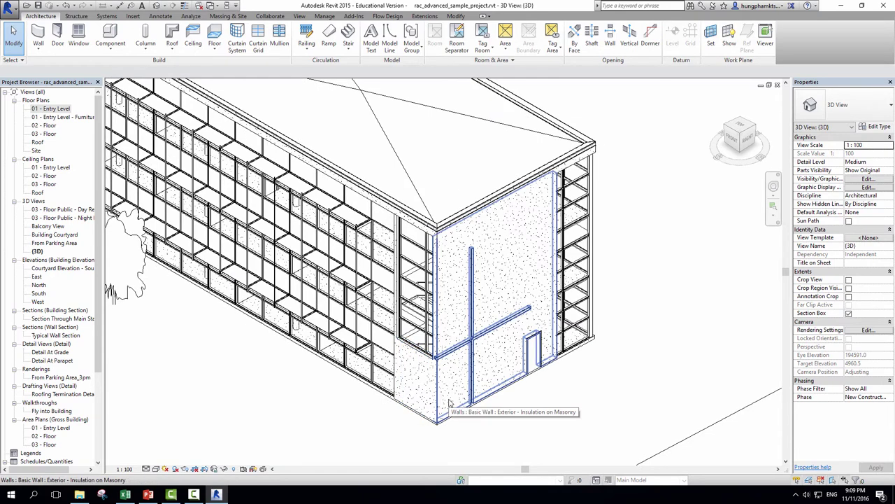
pyautogui.click(450, 403)
# - Hide the insulation end wall in this view, then orbit and zoom to the exposed stair end
pyautogui.rightClick(449, 403)
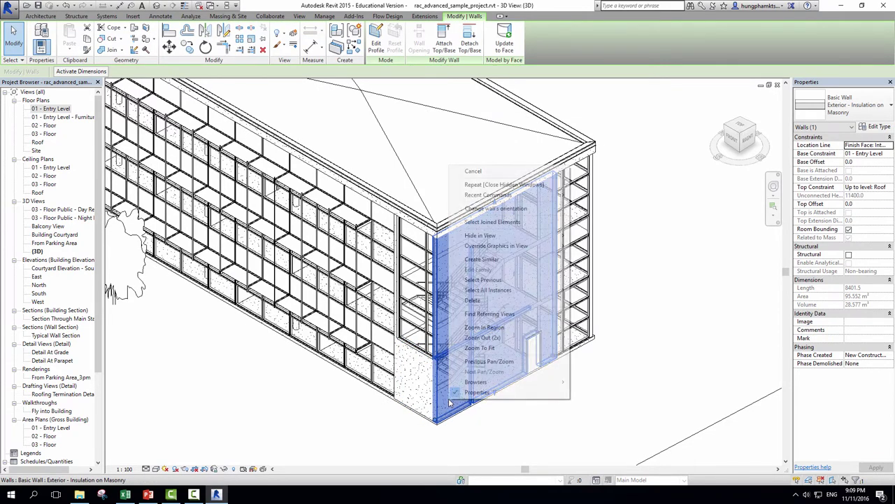
pyautogui.moveTo(480, 235)
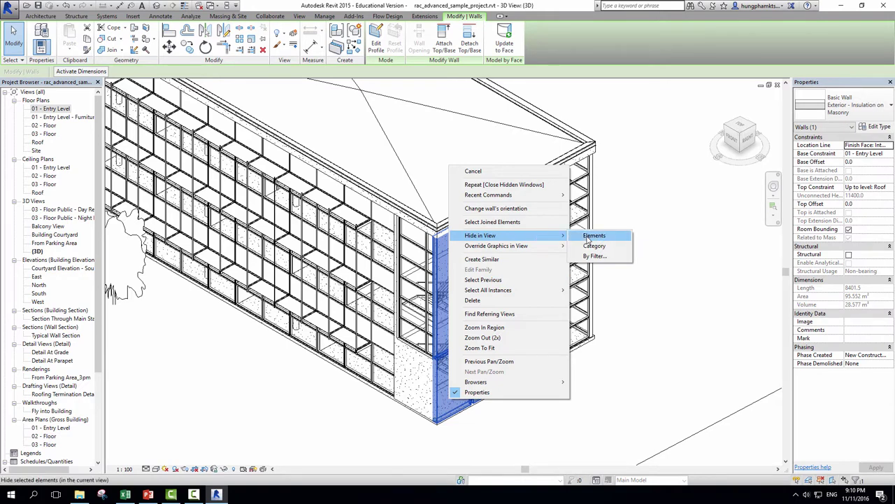
pyautogui.click(588, 235)
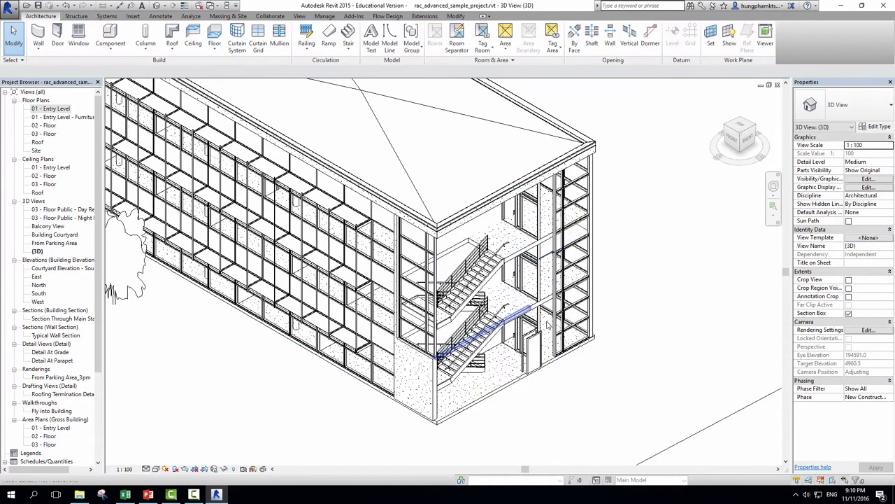
pyautogui.scroll(-3, 529, 326)
pyautogui.scroll(-1, 490, 361)
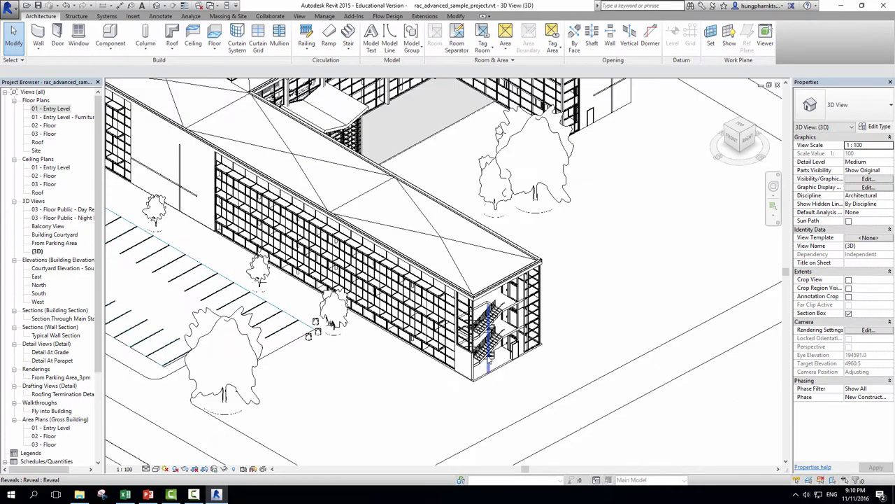
pyautogui.keyDown('shift'); pyautogui.moveTo(489, 358); pyautogui.dragTo(488, 322, button='middle'); pyautogui.keyUp('shift')
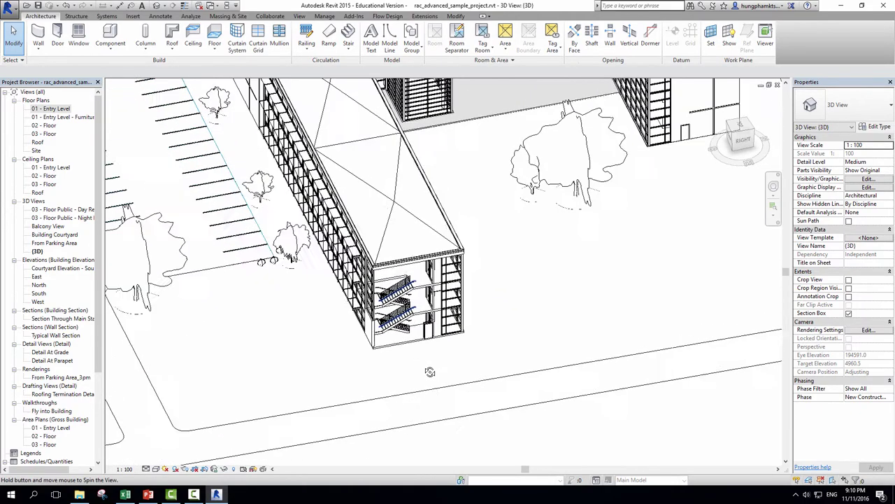
pyautogui.scroll(2, 484, 330)
pyautogui.scroll(1, 472, 353)
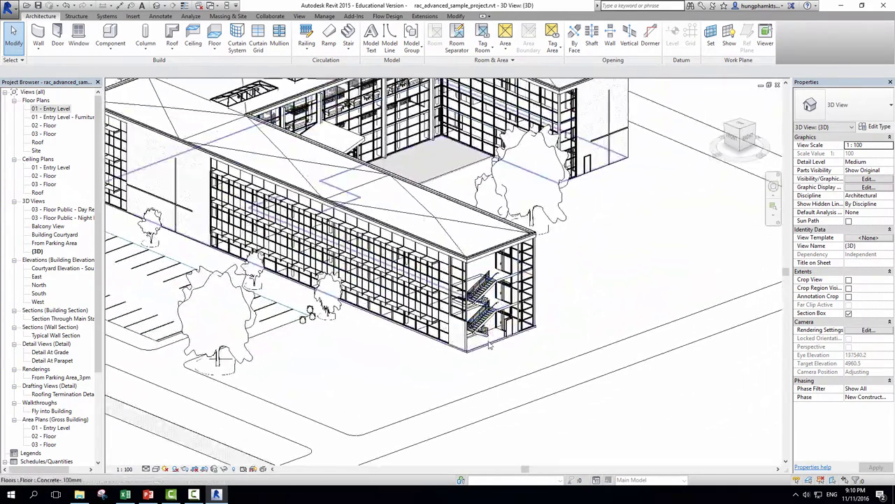
pyautogui.scroll(2, 461, 378)
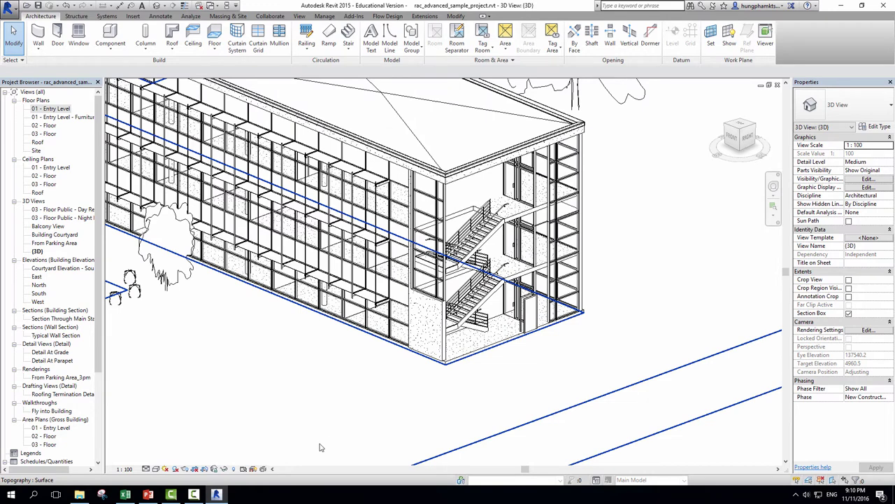
# - Turn on Reveal Hidden Elements and zoom in to locate the hidden insulation wall
pyautogui.click(236, 469)
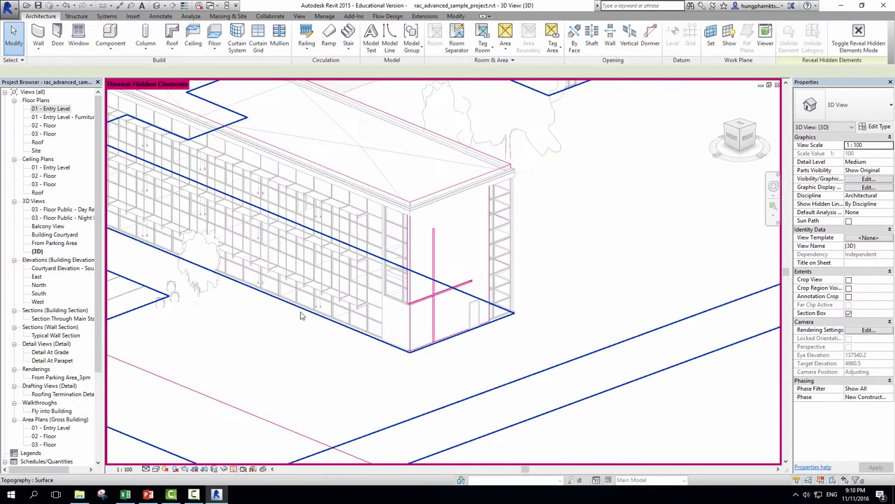
pyautogui.scroll(-1, 301, 316)
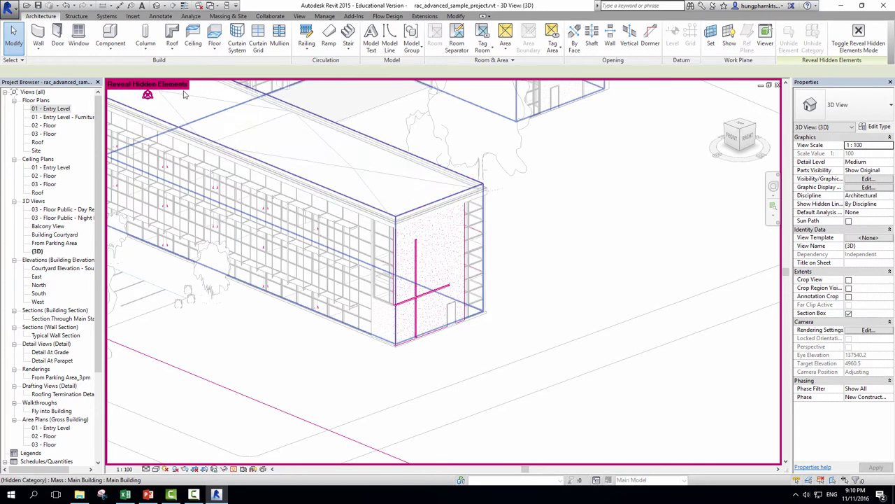
pyautogui.scroll(1, 396, 283)
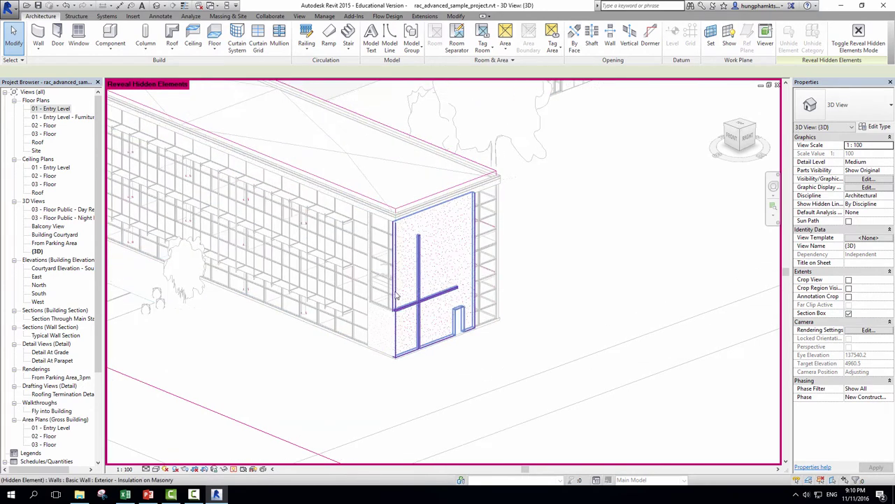
pyautogui.scroll(1, 396, 295)
pyautogui.scroll(1, 417, 294)
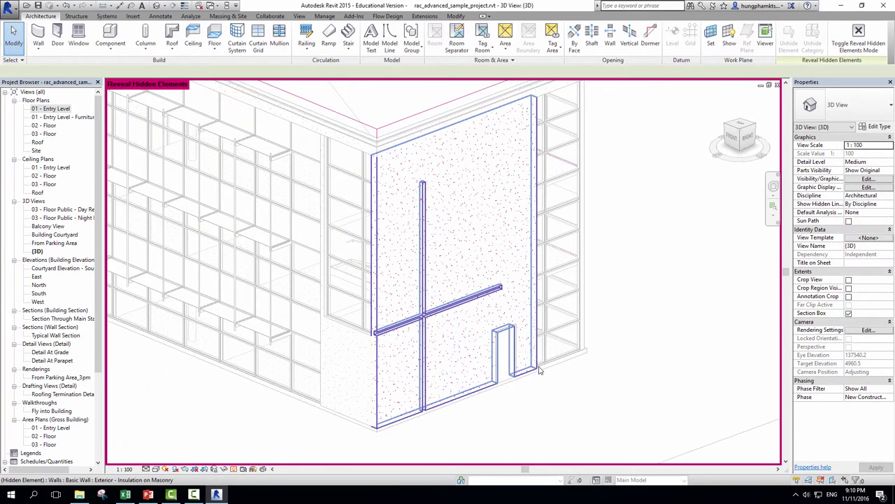
pyautogui.scroll(-2, 535, 392)
pyautogui.scroll(-1, 519, 435)
pyautogui.scroll(-1, 517, 437)
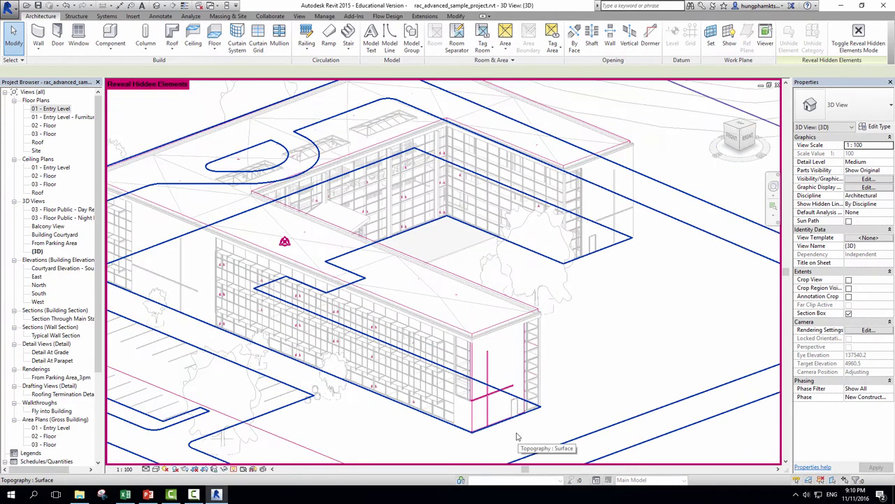
pyautogui.scroll(1, 308, 262)
pyautogui.scroll(1, 343, 301)
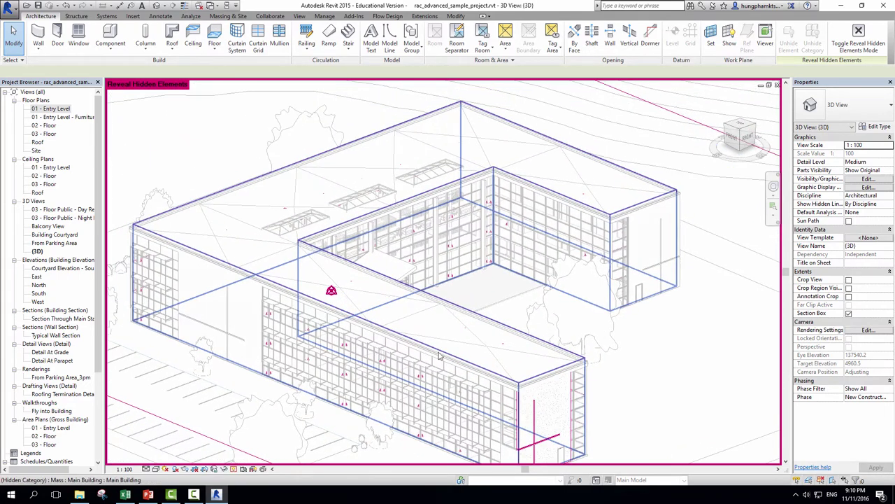
pyautogui.scroll(1, 394, 293)
pyautogui.scroll(1, 419, 336)
pyautogui.scroll(1, 433, 364)
pyautogui.scroll(1, 436, 373)
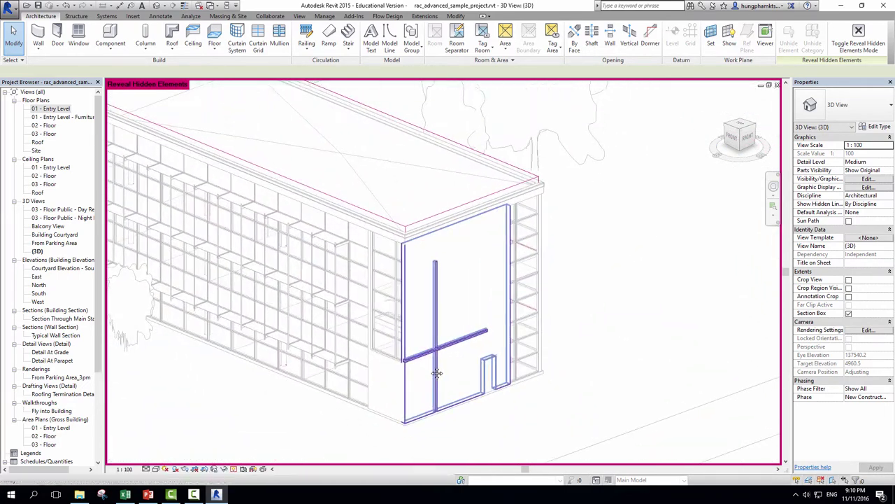
pyautogui.scroll(1, 437, 373)
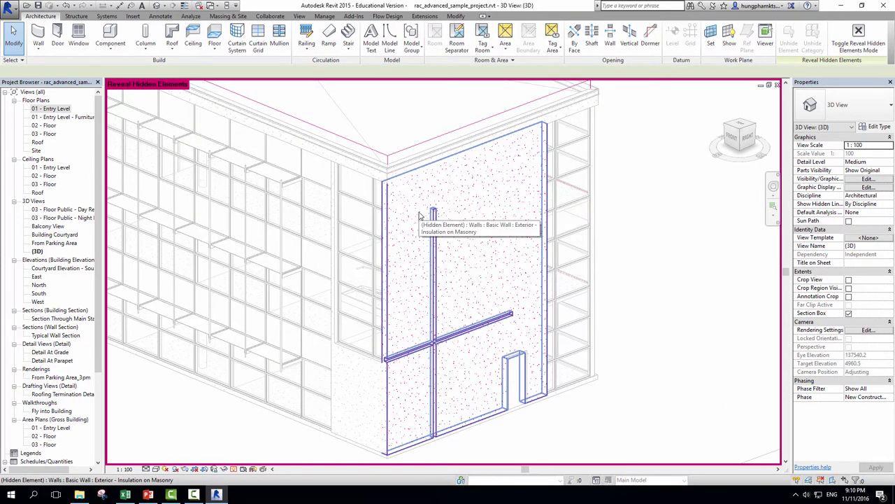
# - Unhide the insulation wall, leave Reveal Hidden Elements mode, and zoom out to the whole building
pyautogui.click(420, 214)
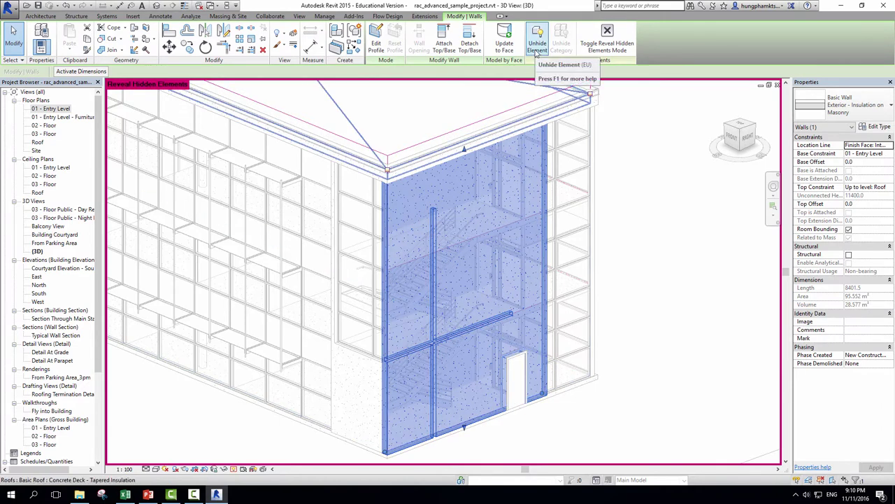
pyautogui.click(537, 51)
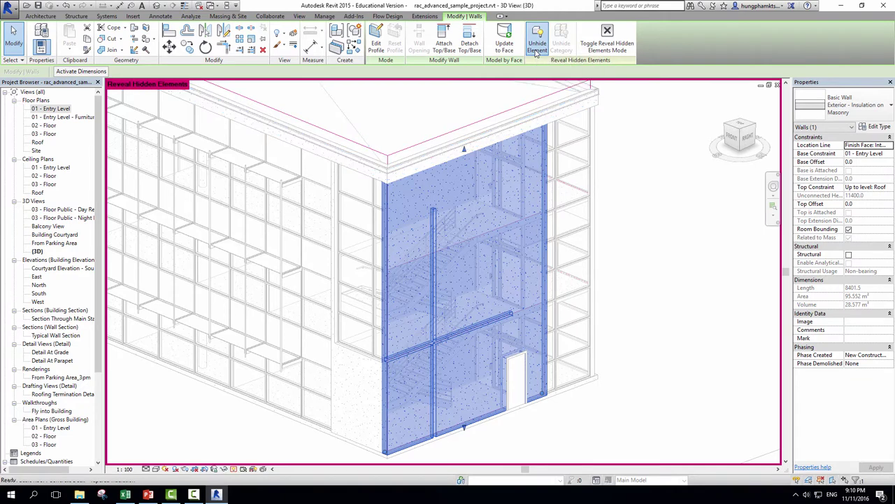
pyautogui.click(662, 170)
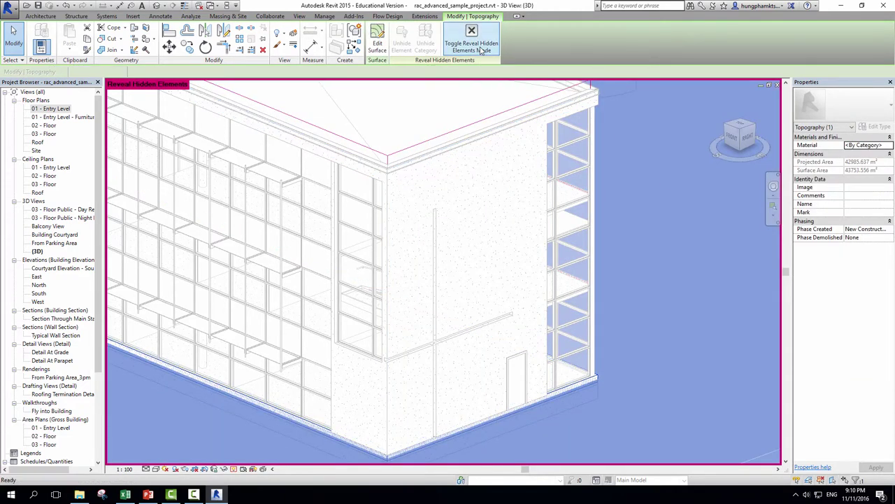
pyautogui.click(481, 51)
pyautogui.scroll(-5, 473, 263)
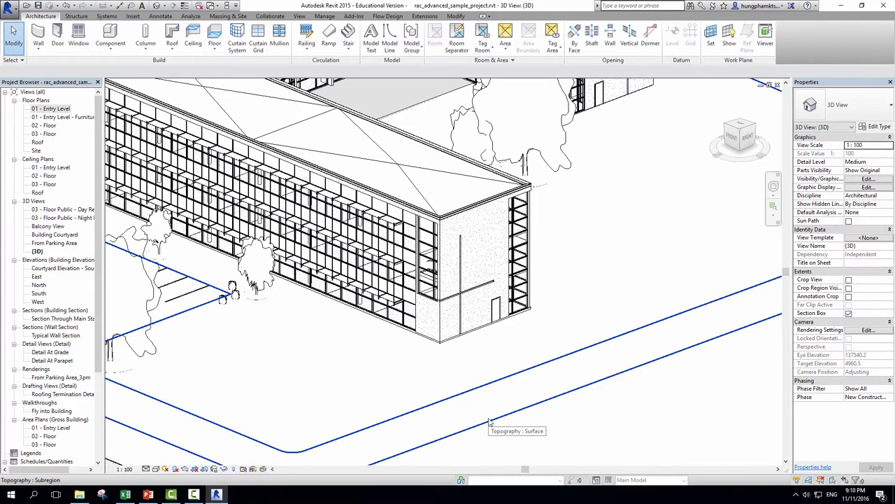
pyautogui.scroll(-2, 489, 422)
pyautogui.scroll(-1, 489, 422)
pyautogui.scroll(-1, 489, 422)
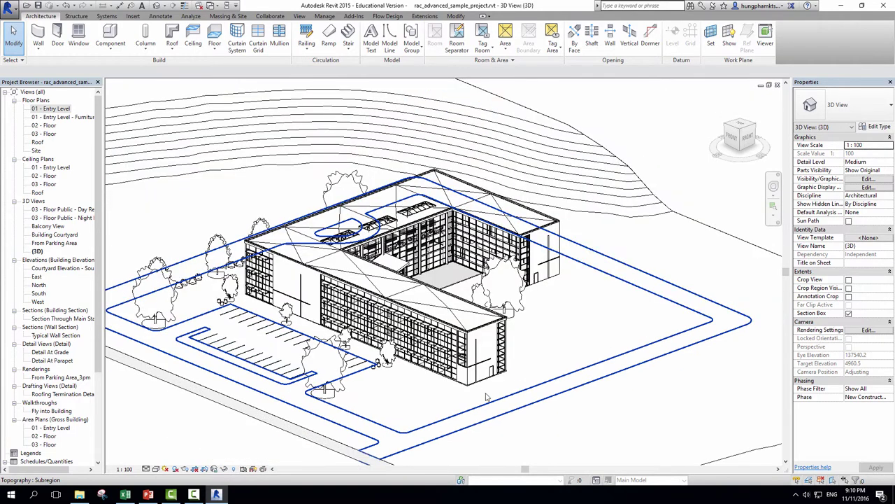
pyautogui.moveTo(487, 397); pyautogui.dragTo(540, 384, button='middle')
pyautogui.scroll(1, 518, 311)
pyautogui.scroll(1, 518, 311)
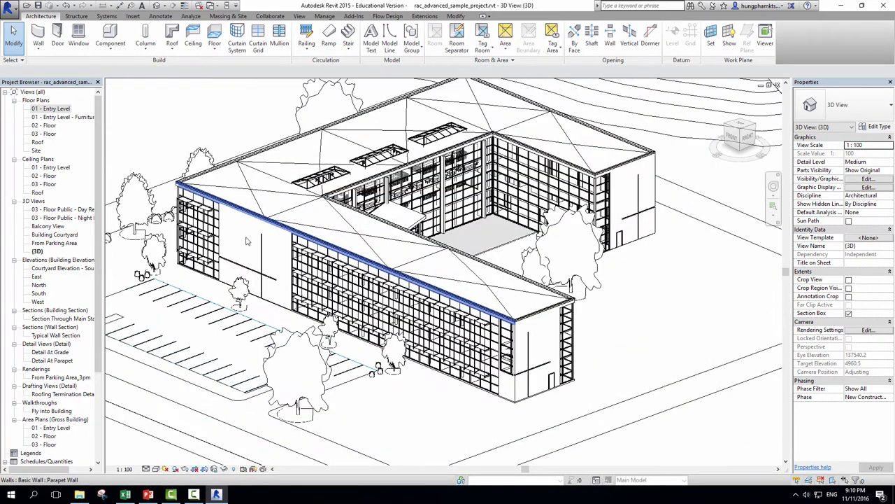
# - Open the 01 - Entry Level floor plan and set it to Hidden Line
pyautogui.doubleClick(53, 109)
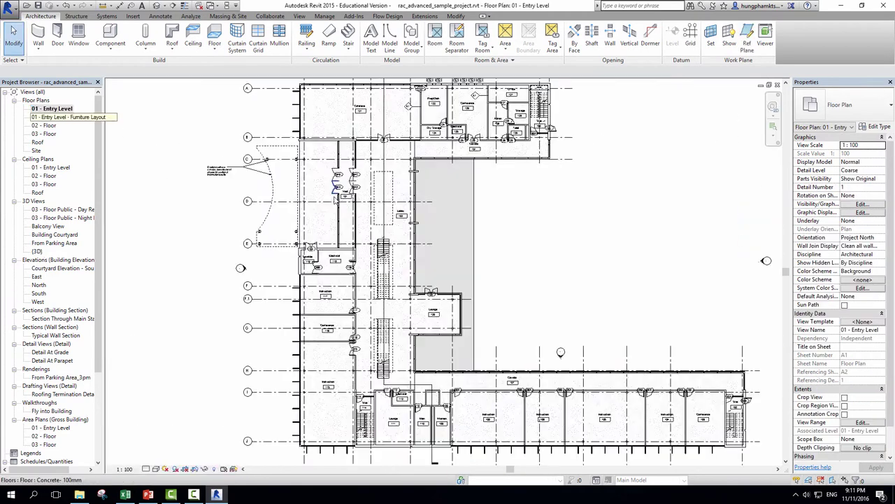
pyautogui.moveTo(388, 233); pyautogui.dragTo(405, 177, button='middle')
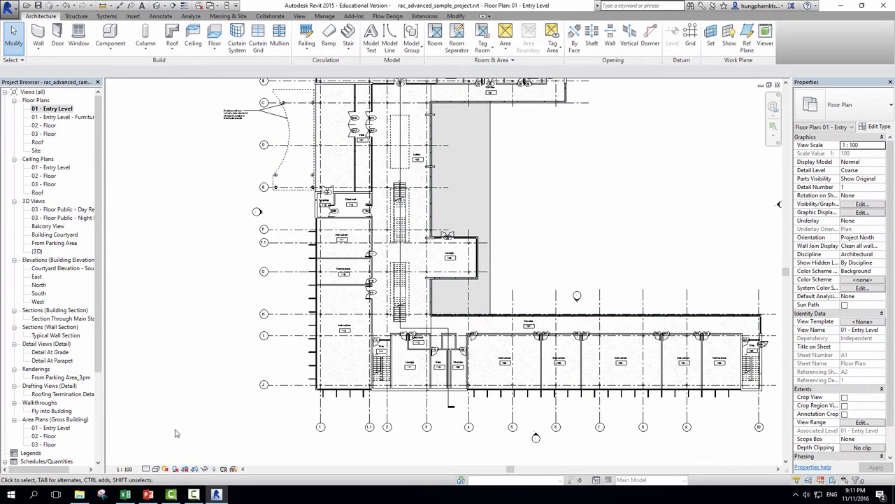
pyautogui.click(160, 469)
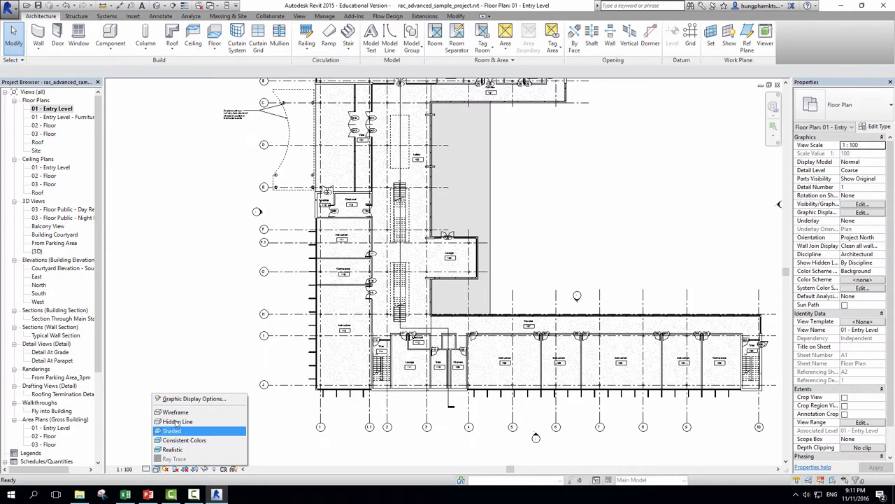
pyautogui.click(178, 421)
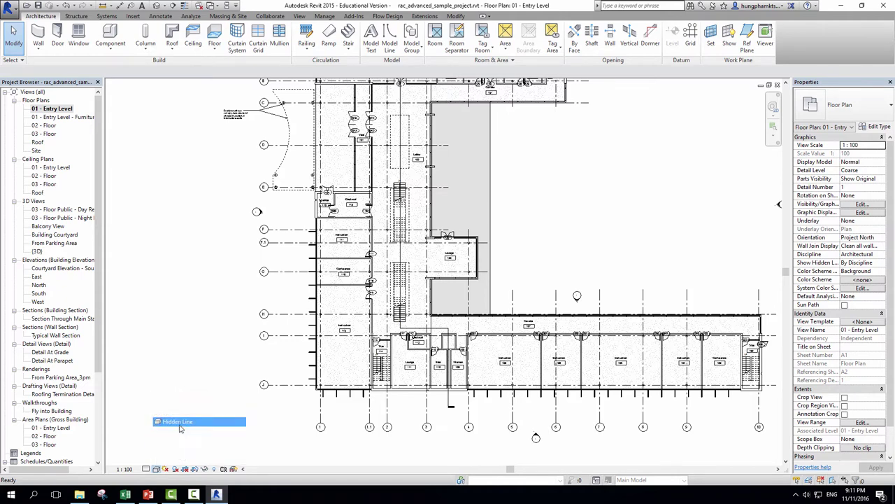
# - Cycle the plan through other visual styles, including Consistent Colors, ending on Shaded
pyautogui.click(165, 468)
pyautogui.click(167, 412)
pyautogui.scroll(4, 447, 294)
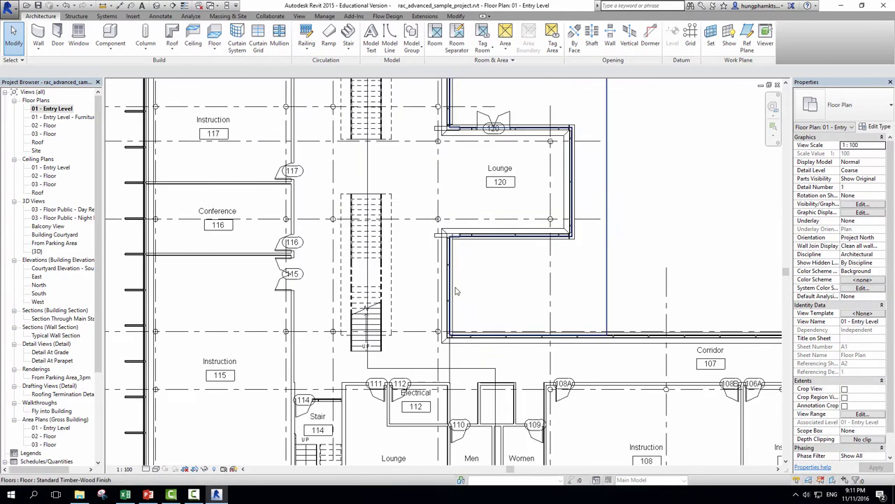
pyautogui.click(157, 468)
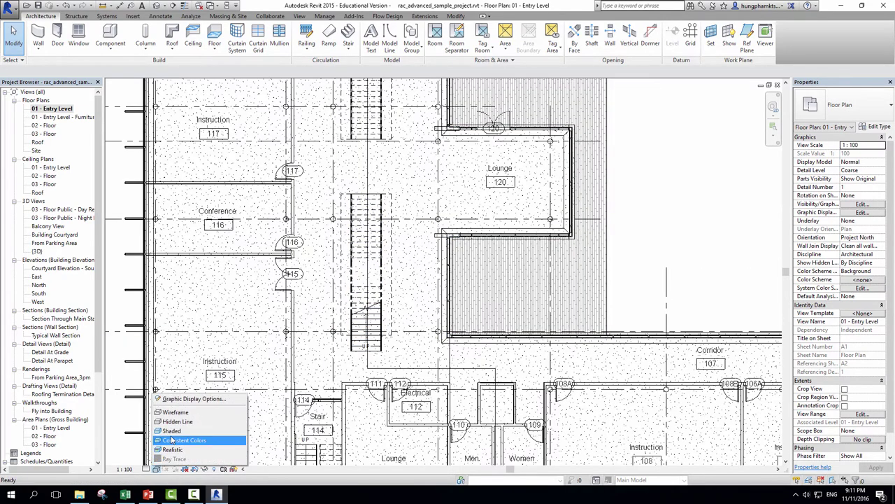
pyautogui.click(175, 432)
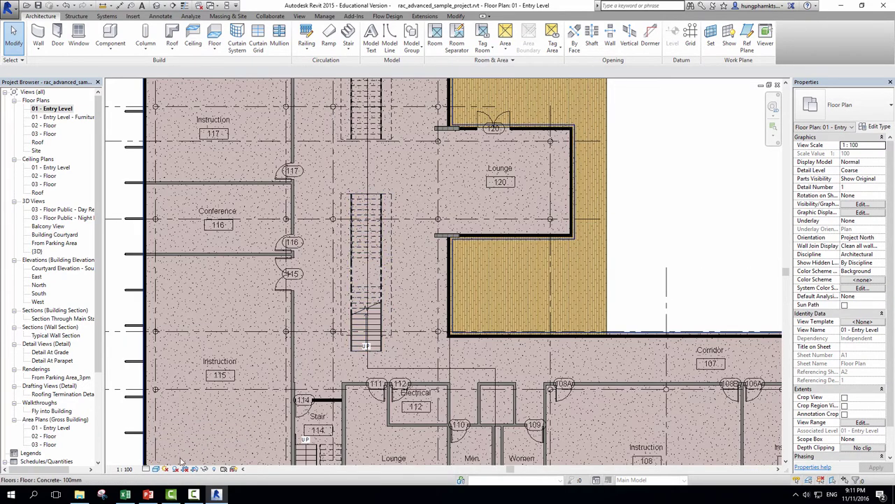
pyautogui.click(157, 469)
pyautogui.click(168, 448)
pyautogui.scroll(2, 314, 404)
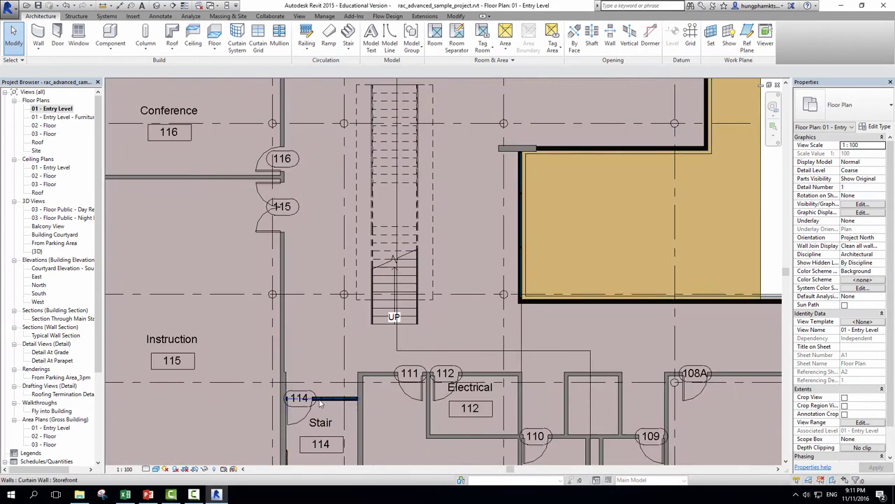
pyautogui.scroll(2, 329, 399)
pyautogui.scroll(2, 336, 396)
pyautogui.scroll(-3, 402, 367)
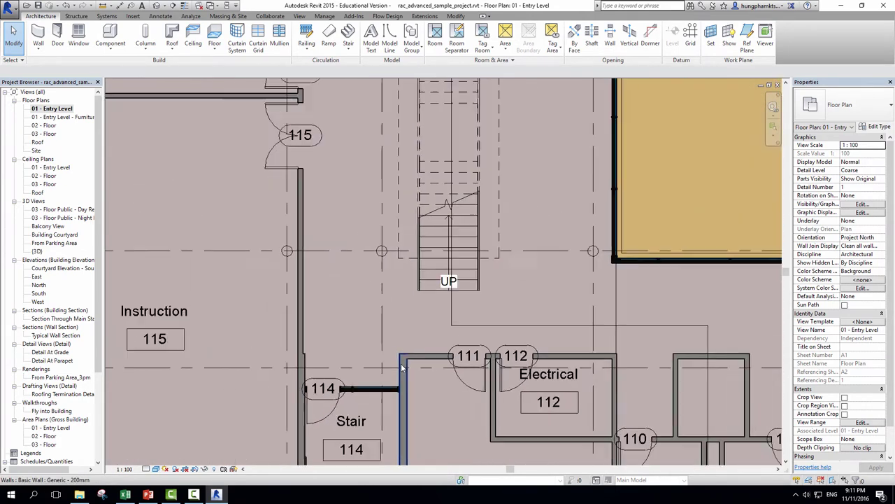
pyautogui.scroll(-2, 402, 368)
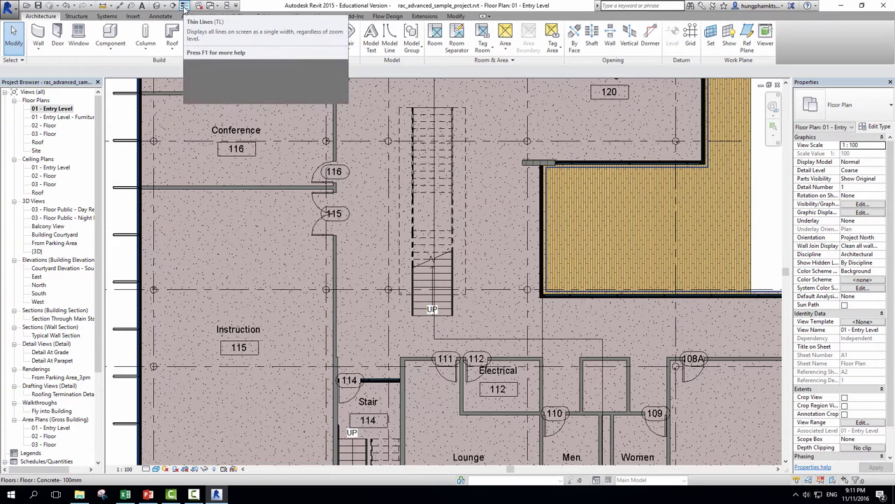
pyautogui.moveTo(184, 6)
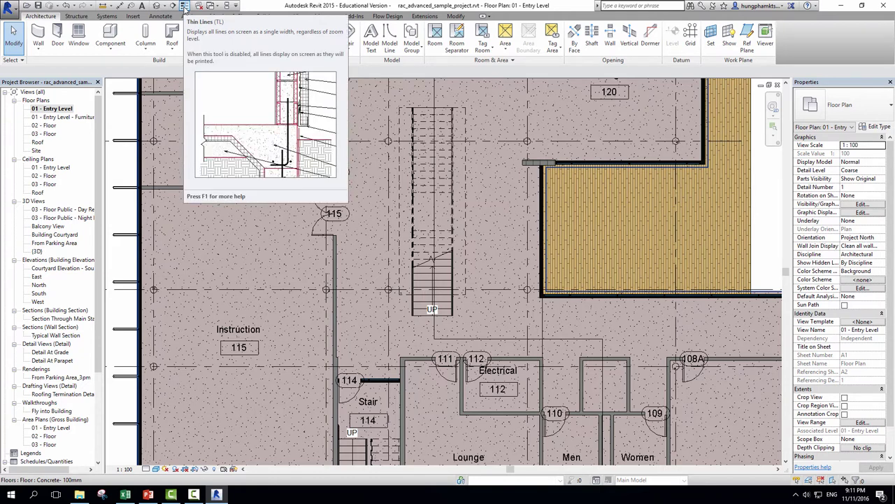
# - Turn Thin Lines off so the plan shows printed line weights, checking the walls up close
pyautogui.click(184, 6)
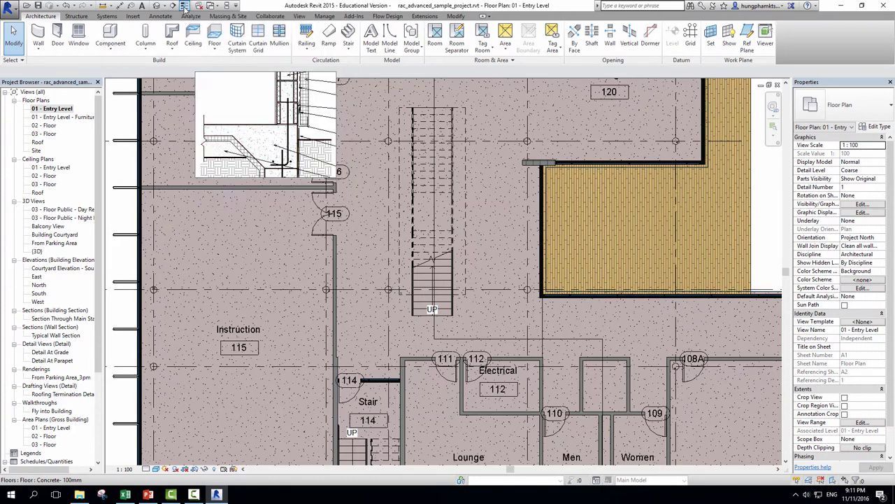
pyautogui.scroll(2, 380, 357)
pyautogui.scroll(3, 420, 350)
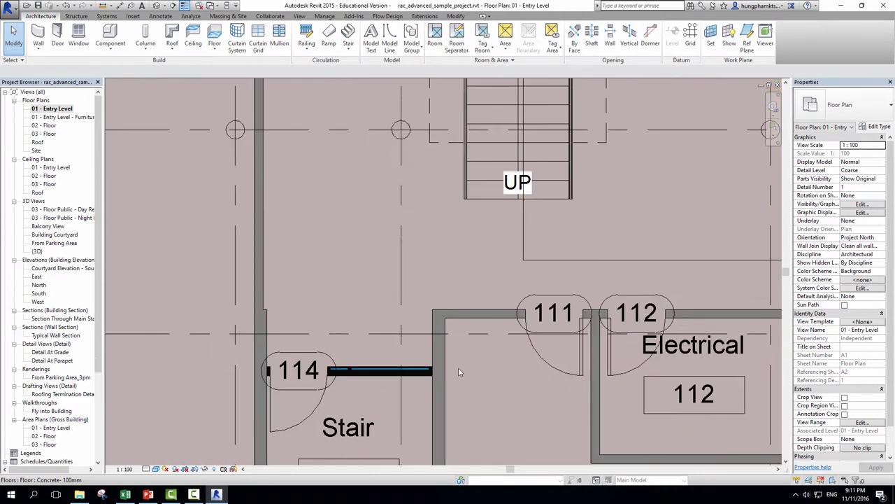
pyautogui.scroll(3, 425, 334)
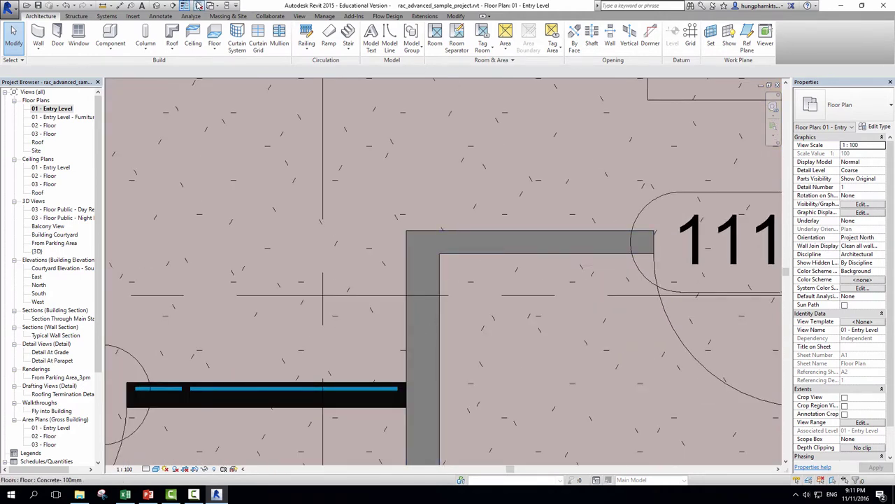
pyautogui.click(184, 5)
pyautogui.click(184, 6)
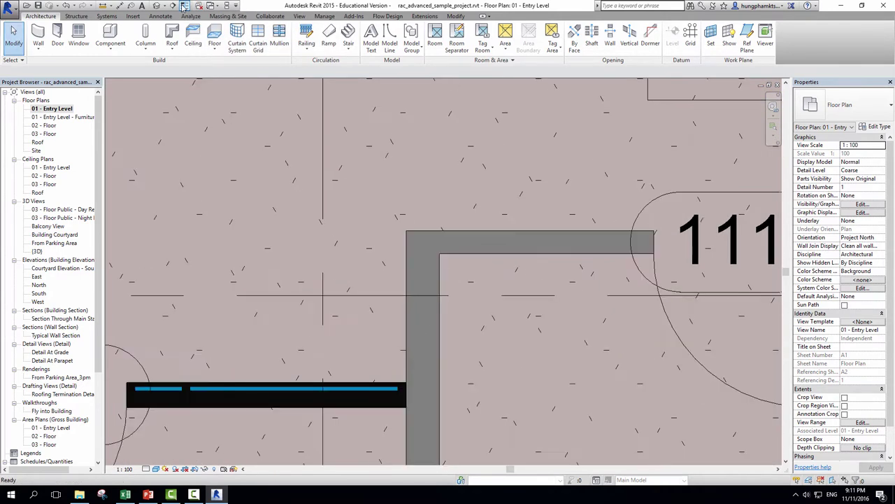
pyautogui.click(184, 6)
pyautogui.scroll(-1, 314, 210)
pyautogui.scroll(-3, 314, 210)
pyautogui.scroll(-3, 314, 210)
pyautogui.scroll(-2, 314, 209)
pyautogui.scroll(-2, 313, 210)
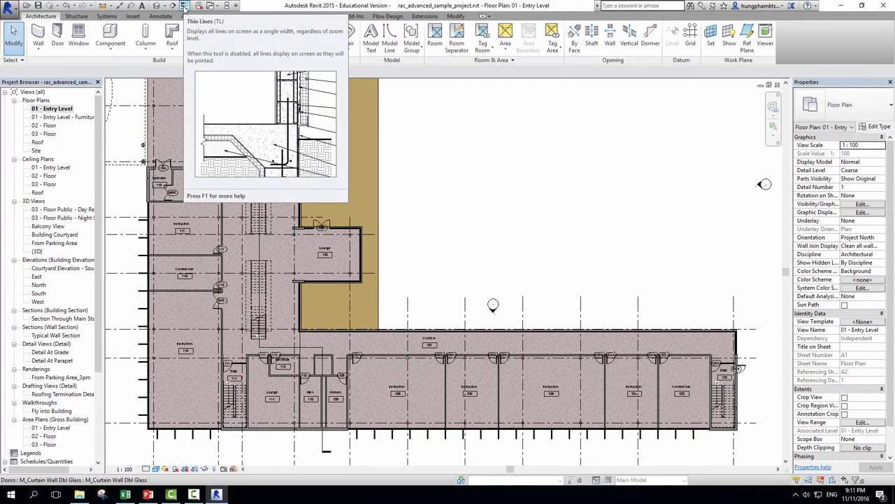
# - Keep the Entry Level plan at 1 : 100 and change its Detail Level from Coarse to Fine
pyautogui.scroll(-2, 514, 213)
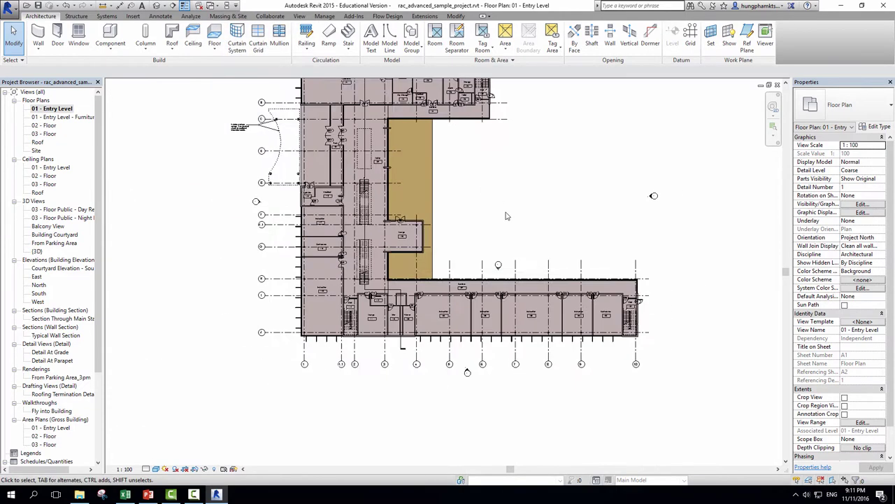
pyautogui.scroll(-2, 500, 307)
pyautogui.moveTo(501, 307); pyautogui.dragTo(541, 333, button='middle')
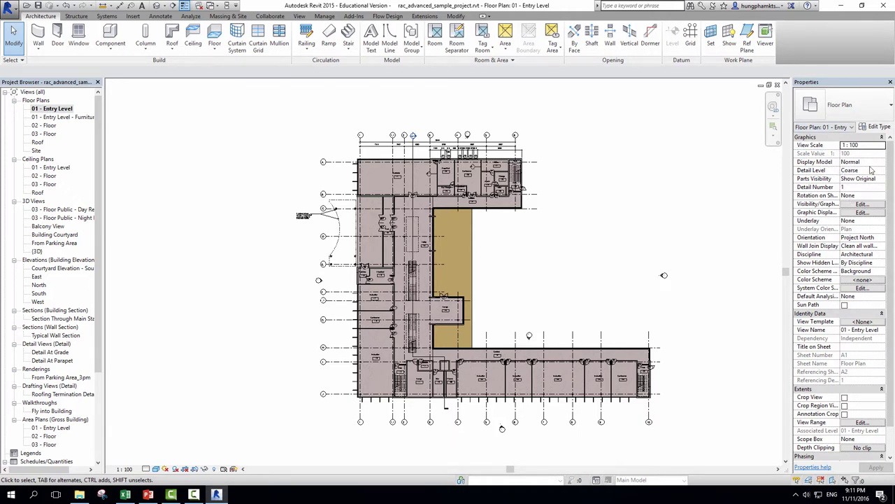
pyautogui.click(880, 145)
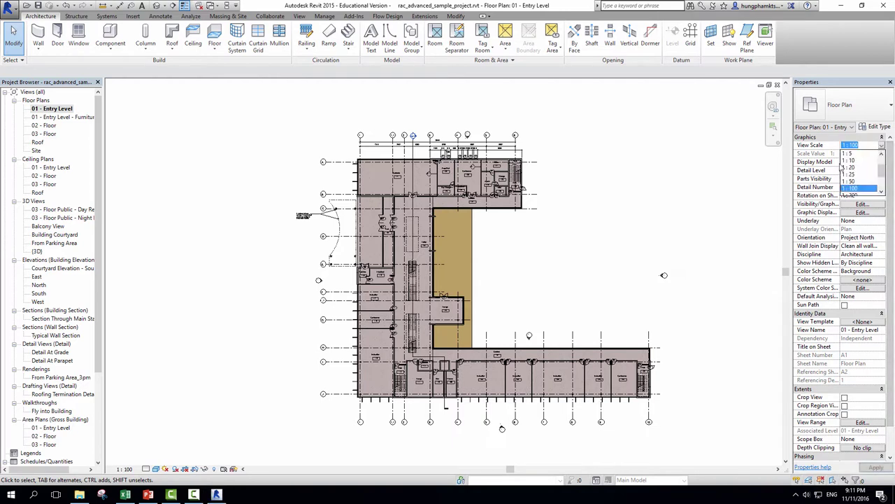
pyautogui.click(831, 177)
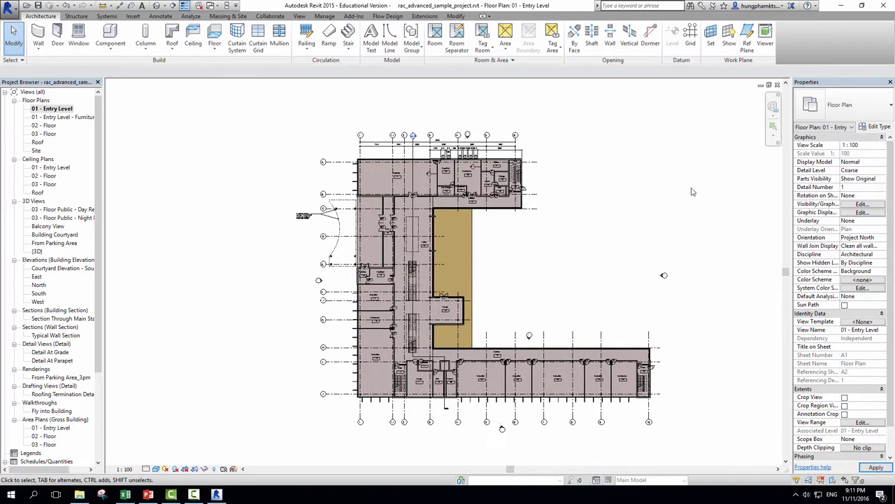
pyautogui.click(881, 170)
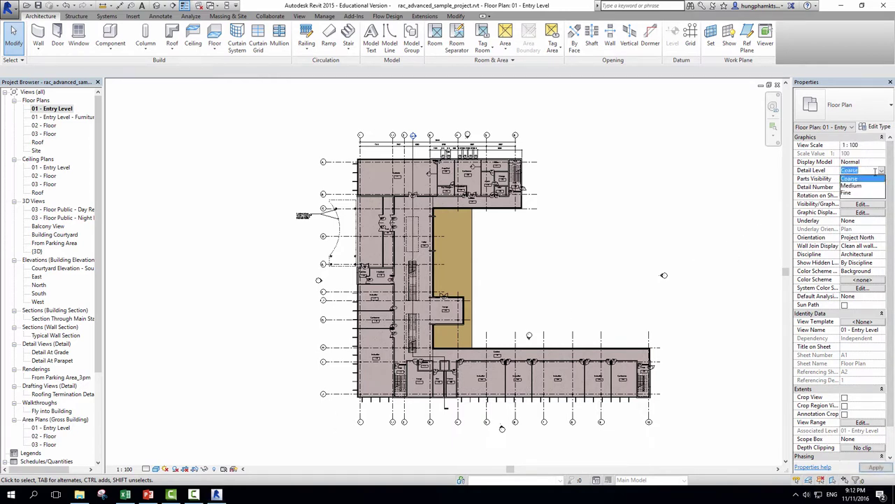
pyautogui.click(846, 194)
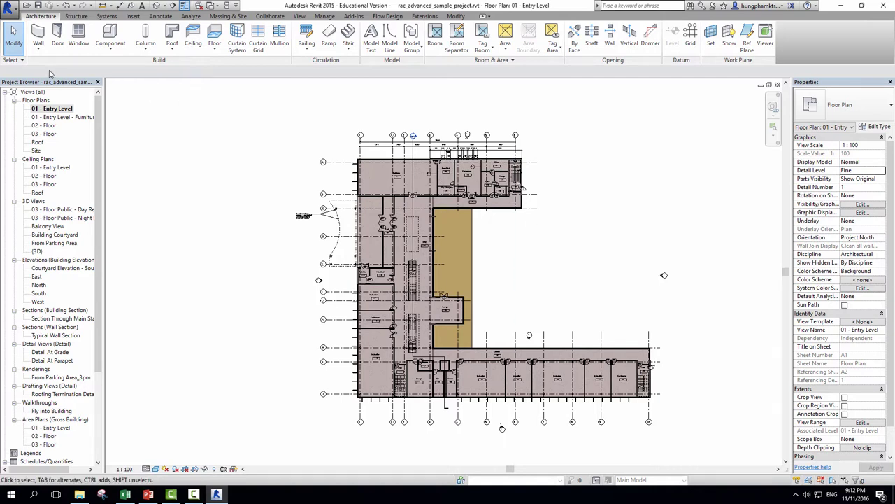
pyautogui.scroll(3, 404, 301)
pyautogui.scroll(4, 404, 304)
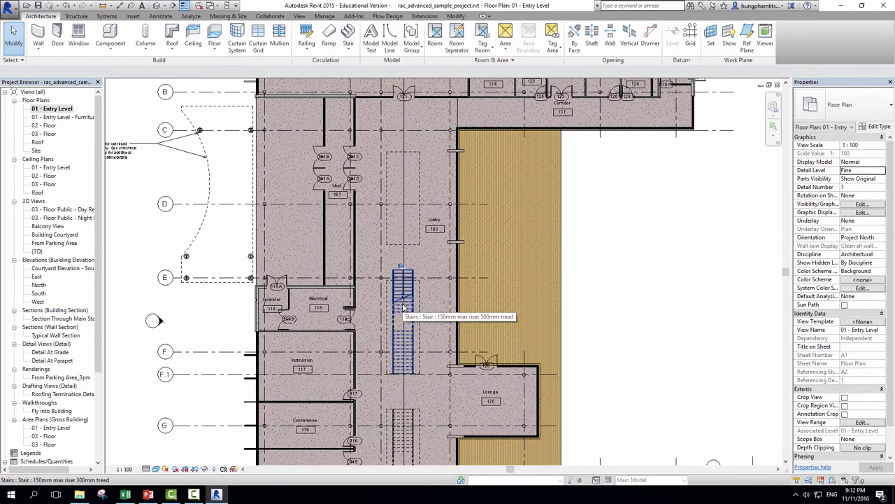
# - Set the 01 - Entry Level plan's underlay to 02 - Floor and pan to grids C–E
pyautogui.click(882, 221)
pyautogui.click(856, 242)
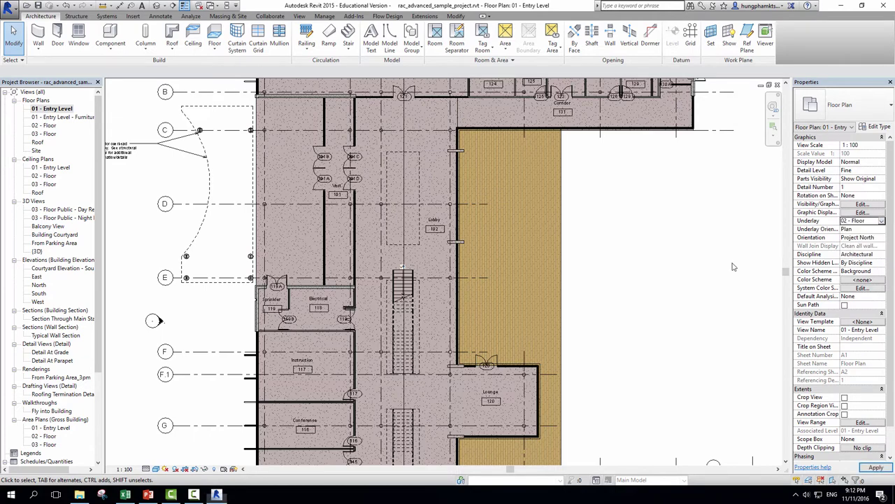
pyautogui.scroll(-1, 561, 357)
pyautogui.scroll(-1, 561, 358)
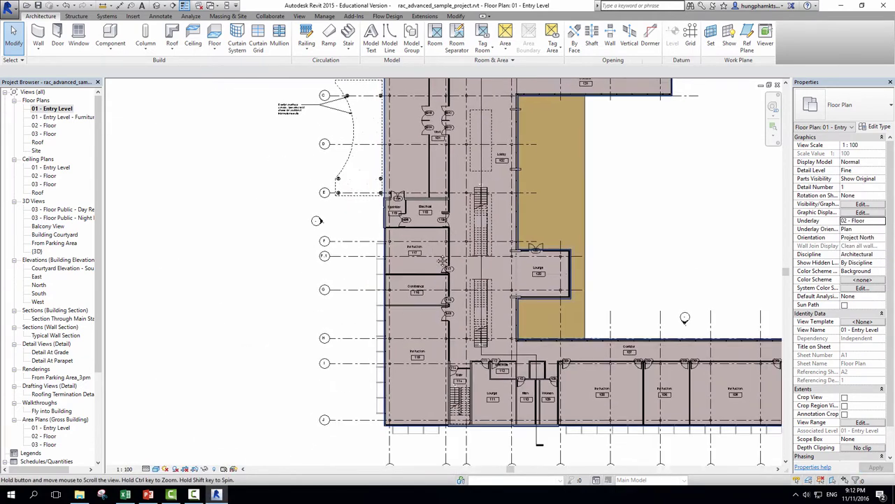
pyautogui.scroll(2, 385, 236)
pyautogui.scroll(1, 385, 236)
pyautogui.moveTo(386, 236); pyautogui.dragTo(386, 392, button='middle')
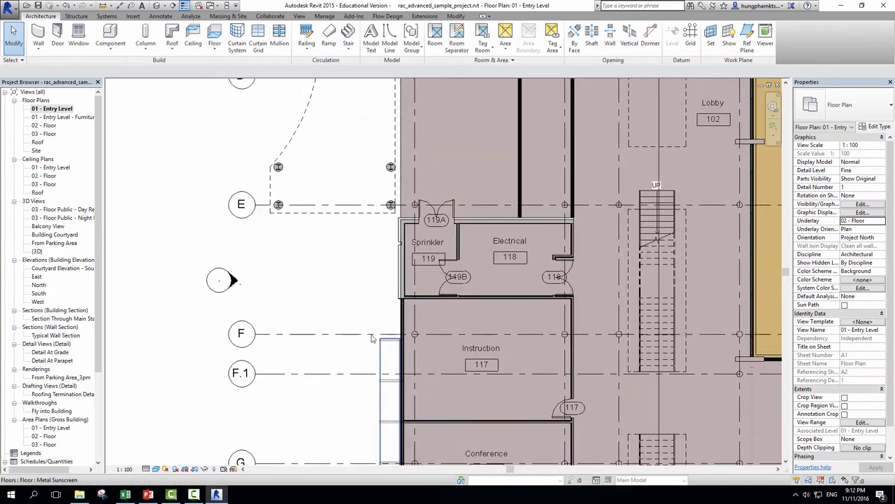
pyautogui.moveTo(293, 163); pyautogui.dragTo(294, 329, button='middle')
pyautogui.scroll(-1, 294, 329)
pyautogui.scroll(-1, 294, 329)
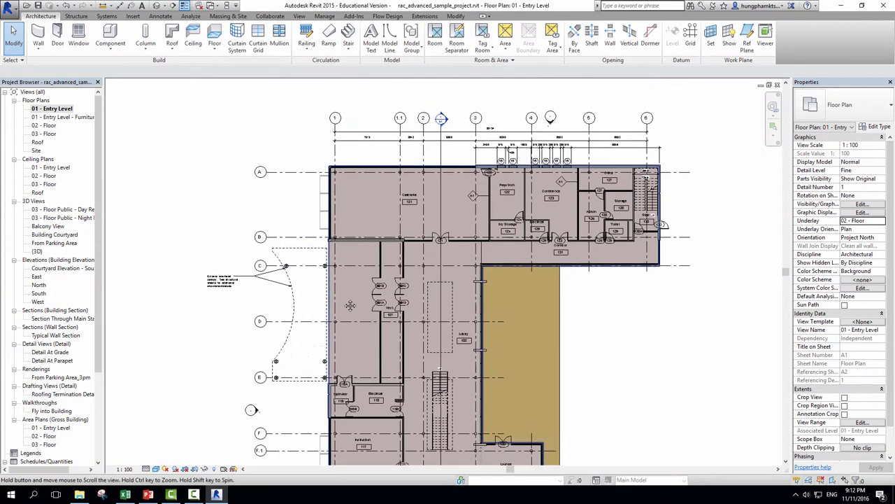
# - Open the 03 - Floor plan and try 01 - Entry Level as its underlay
pyautogui.doubleClick(44, 134)
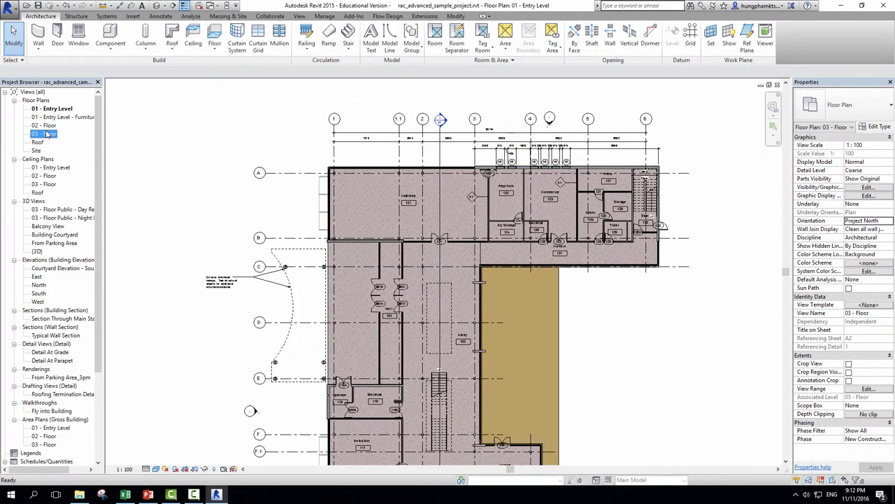
pyautogui.moveTo(437, 259)
pyautogui.mouseDown(button='middle')
pyautogui.moveTo(419, 284)
pyautogui.moveTo(413, 275)
pyautogui.mouseUp(button='middle')
pyautogui.scroll(-1, 413, 275)
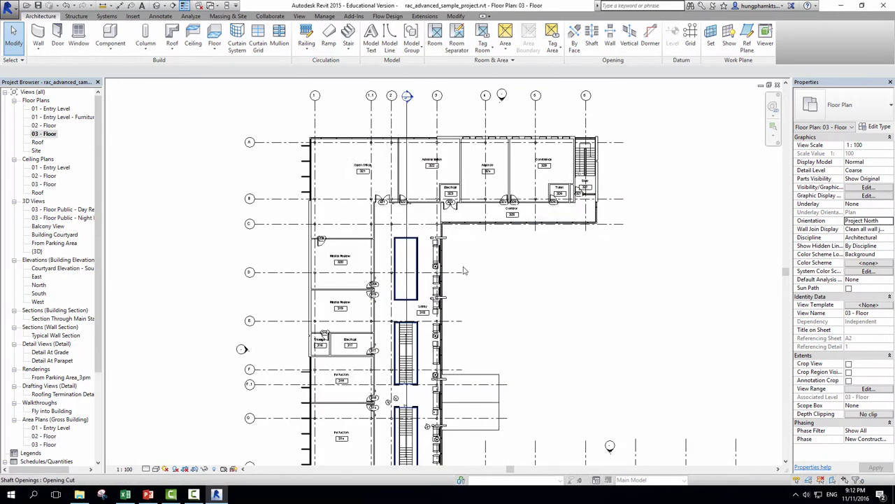
pyautogui.click(889, 206)
pyautogui.click(865, 220)
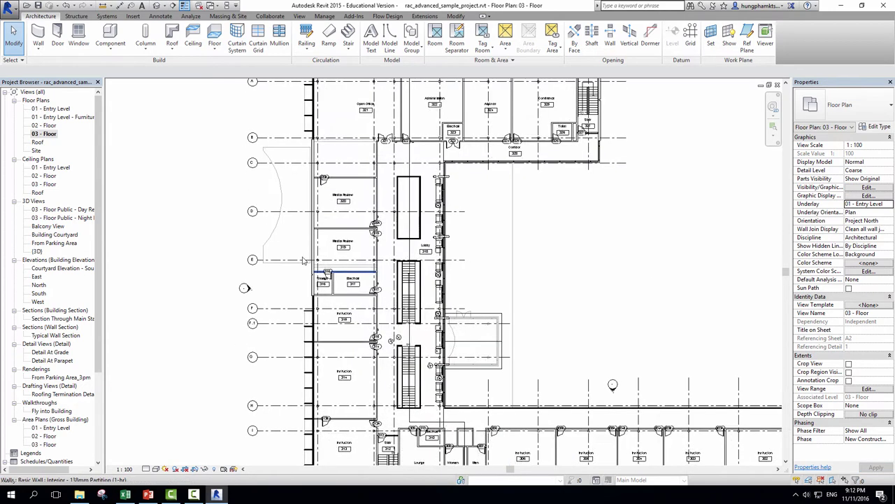
pyautogui.moveTo(283, 216)
pyautogui.mouseDown(button='middle')
pyautogui.moveTo(286, 155)
pyautogui.moveTo(220, 208)
pyautogui.mouseUp(button='middle')
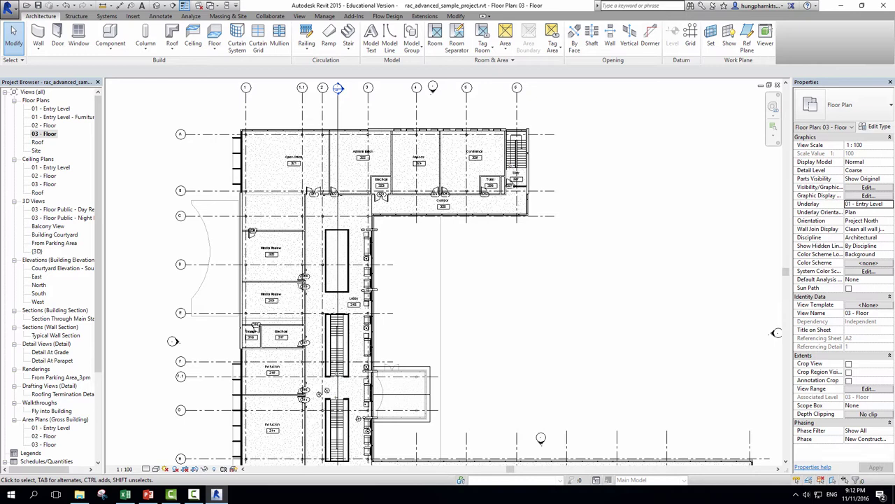
# - Set the 03 - Floor plan's underlay back to None
pyautogui.click(889, 204)
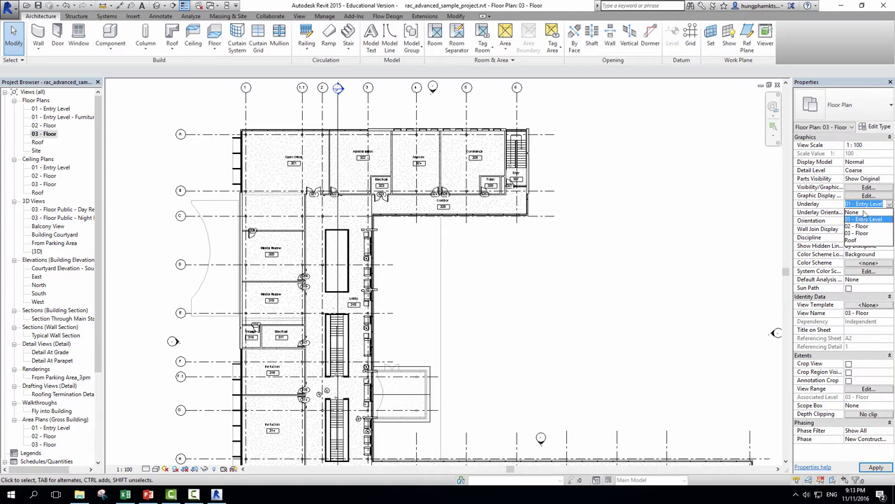
pyautogui.click(861, 214)
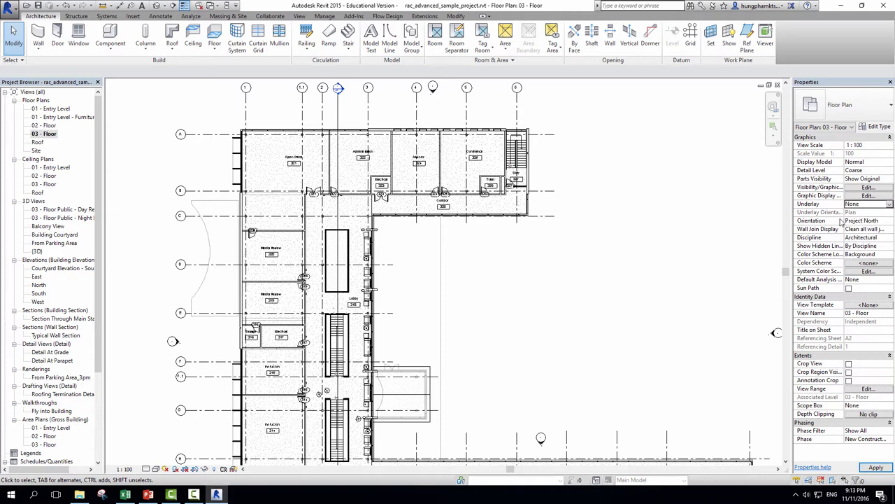
pyautogui.moveTo(529, 351); pyautogui.dragTo(508, 303, button='middle')
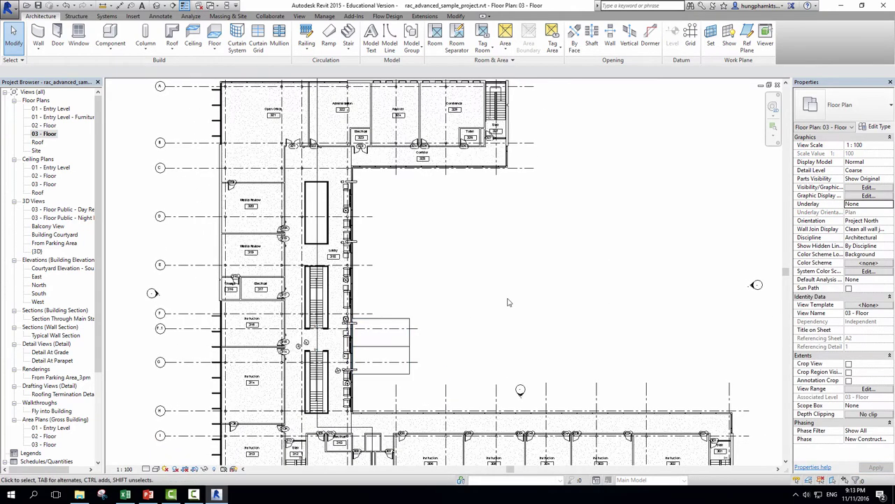
pyautogui.scroll(-1, 508, 302)
# - Switch to the default {3D} view and frame the L-shaped building with its site
pyautogui.hotkey('ctrl', 'Tab')
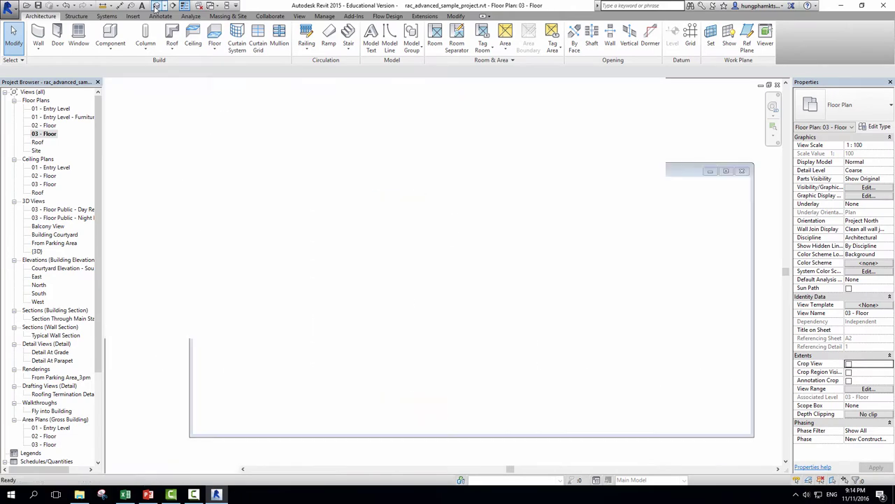
pyautogui.scroll(-4, 470, 316)
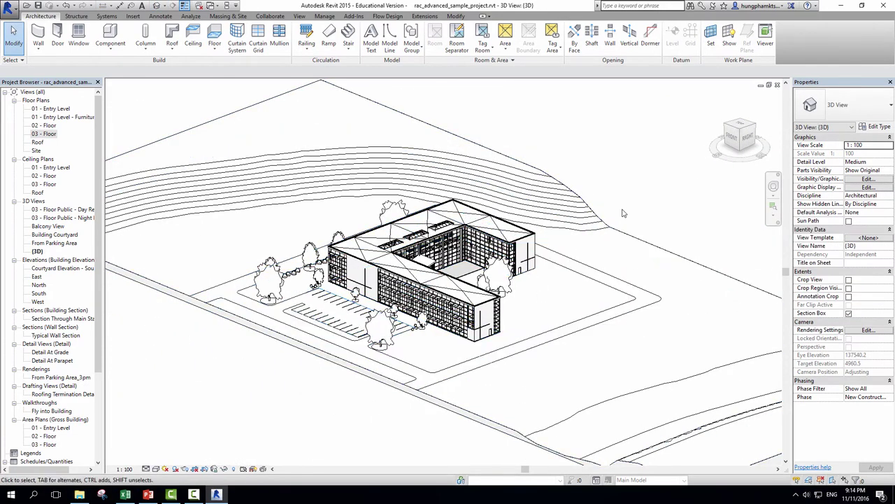
pyautogui.scroll(4, 448, 315)
pyautogui.moveTo(505, 317)
pyautogui.mouseDown(button='middle')
pyautogui.moveTo(492, 379)
pyautogui.moveTo(492, 361)
pyautogui.mouseUp(button='middle')
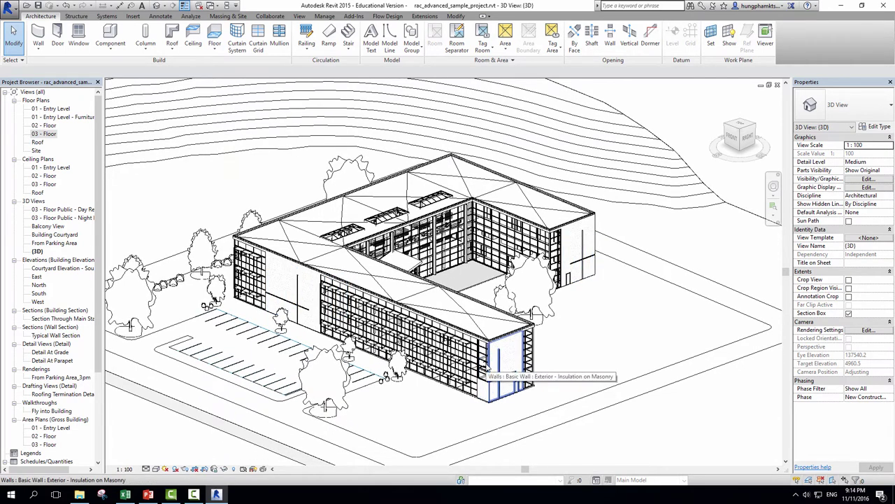
pyautogui.scroll(-2, 492, 368)
pyautogui.scroll(-1, 492, 369)
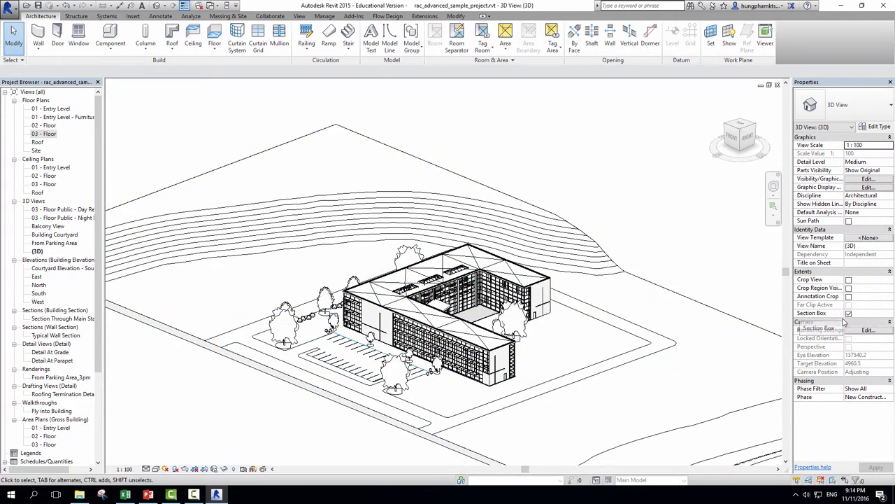
# - Reveal hidden elements, unhide the section box, then turn the reveal mode off
pyautogui.scroll(-2, 553, 231)
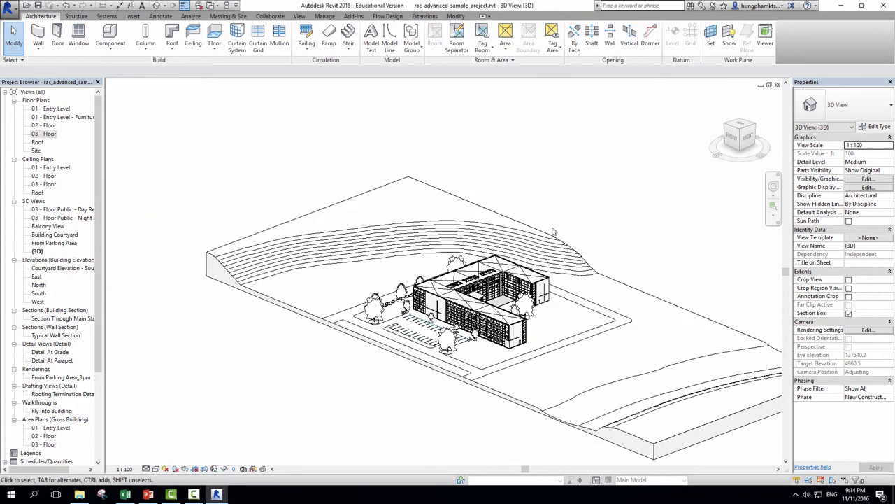
pyautogui.moveTo(649, 221); pyautogui.dragTo(613, 232, button='middle')
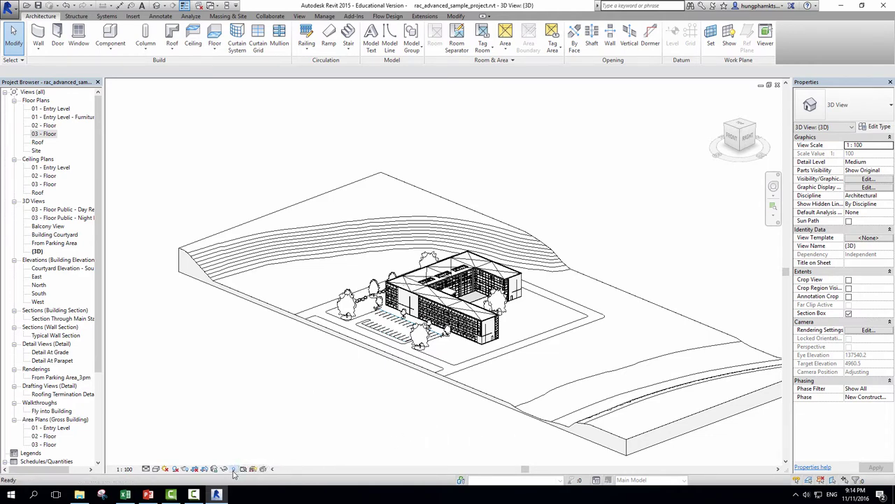
pyautogui.click(233, 469)
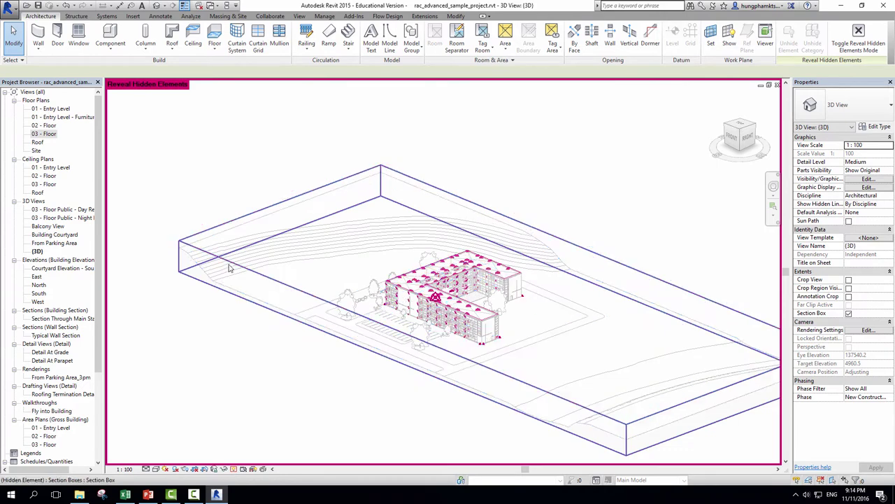
pyautogui.click(228, 268)
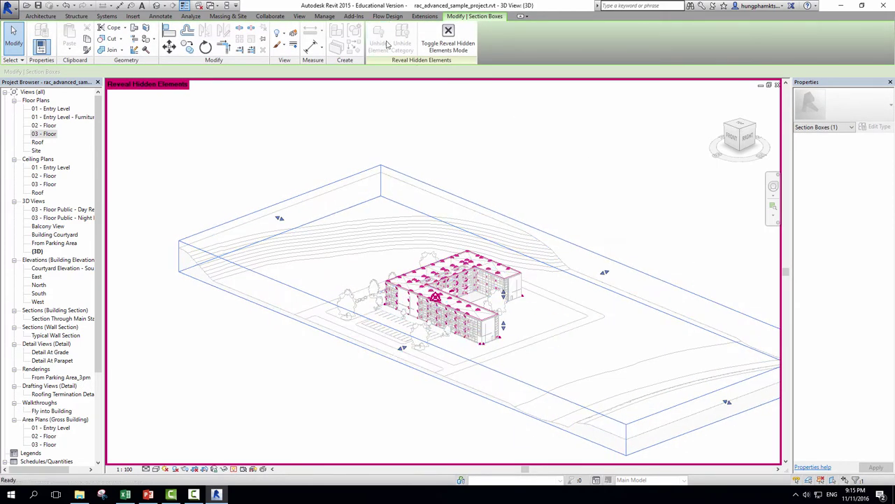
pyautogui.click(379, 42)
pyautogui.click(441, 42)
pyautogui.click(558, 183)
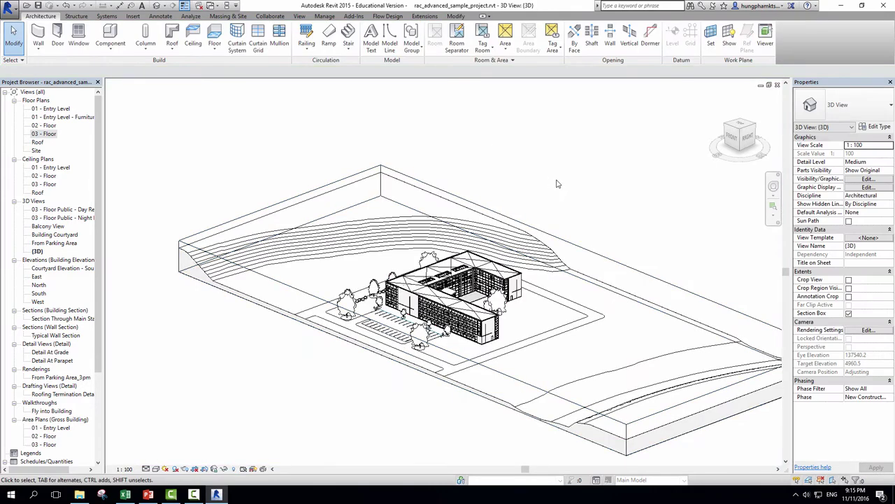
pyautogui.keyDown('shift'); pyautogui.moveTo(554, 208); pyautogui.dragTo(615, 259, button='middle'); pyautogui.keyUp('shift')
# - Switch the 3D view's visual style from hidden line to Shaded
pyautogui.click(615, 258)
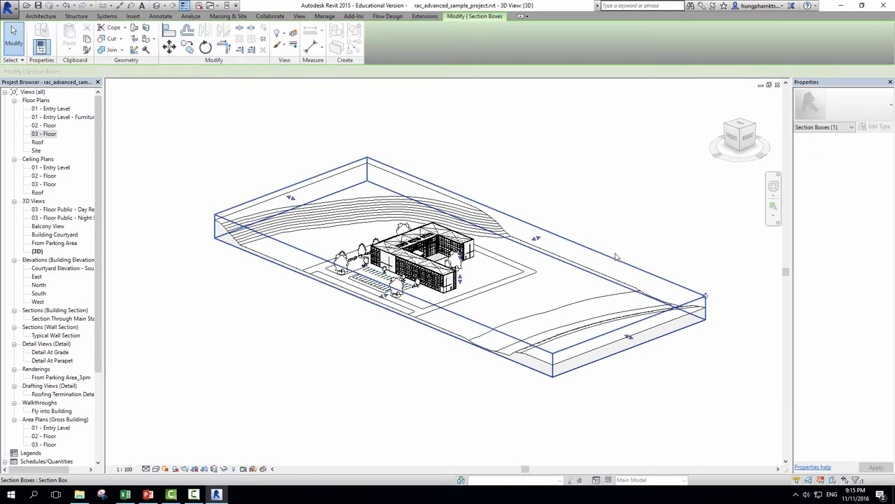
pyautogui.click(573, 215)
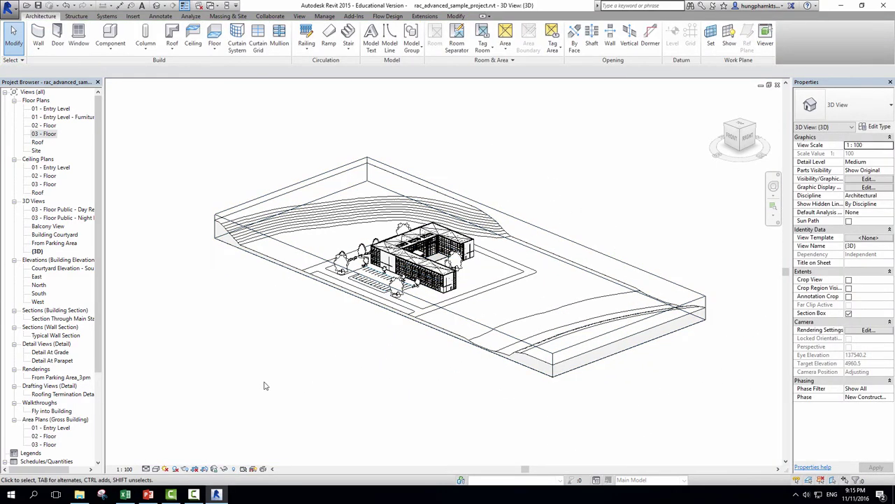
pyautogui.click(163, 468)
pyautogui.click(185, 440)
# - View the site straight from above using the ViewCube's TOP face
pyautogui.scroll(2, 585, 237)
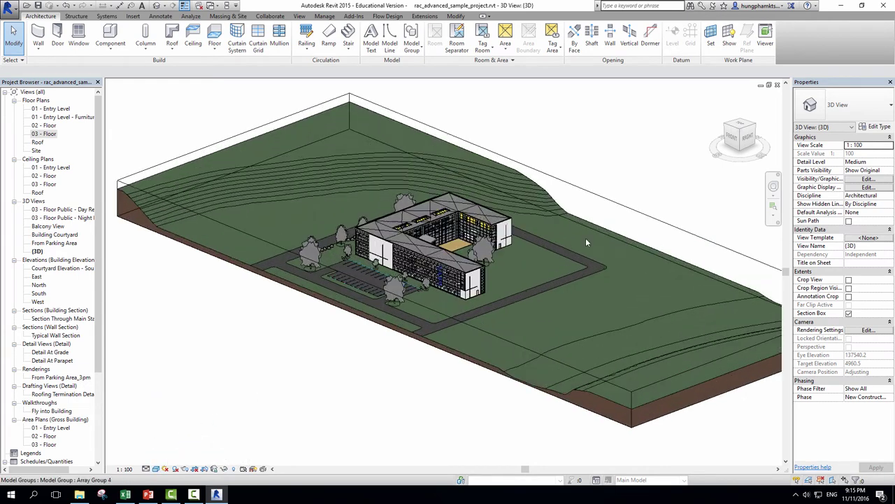
pyautogui.scroll(-1, 612, 255)
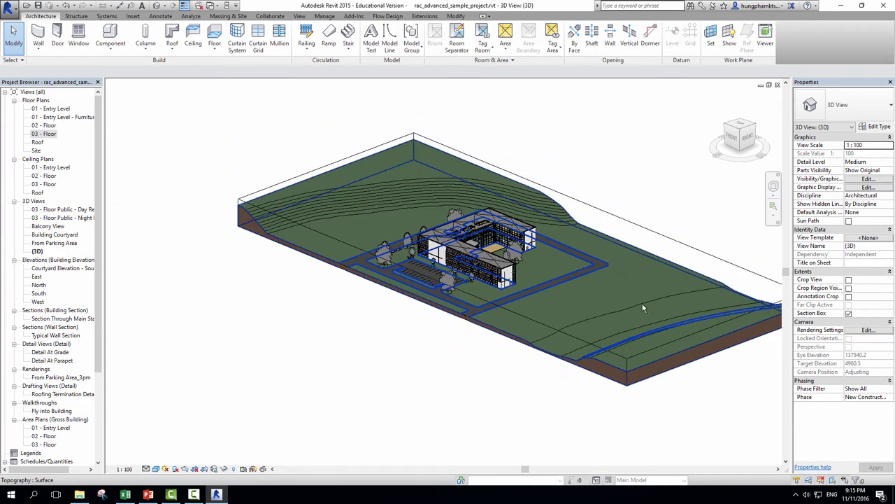
pyautogui.keyDown('shift'); pyautogui.moveTo(642, 303); pyautogui.dragTo(549, 370, button='middle'); pyautogui.keyUp('shift')
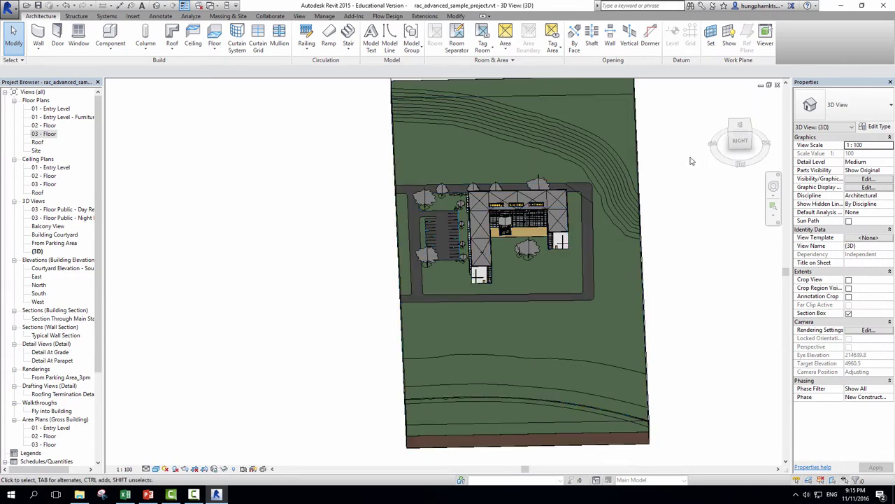
pyautogui.click(739, 127)
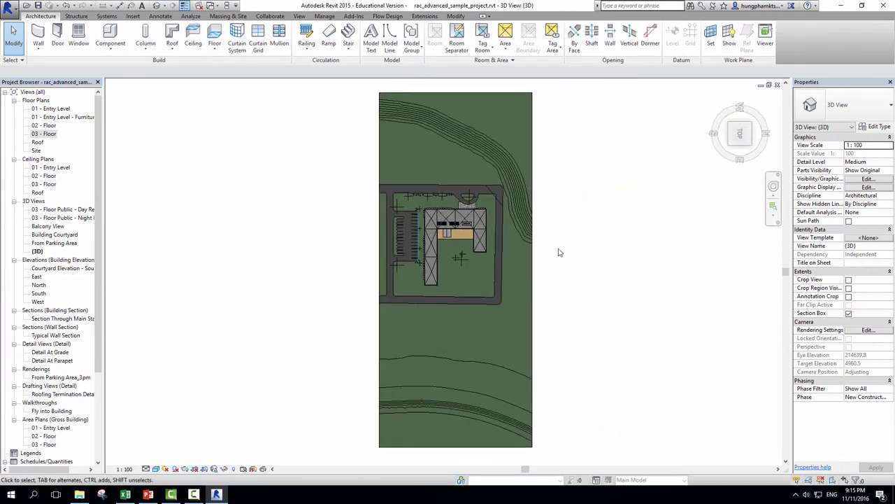
# - Drag the section box's top and bottom faces in to crop the site around the building
pyautogui.click(520, 267)
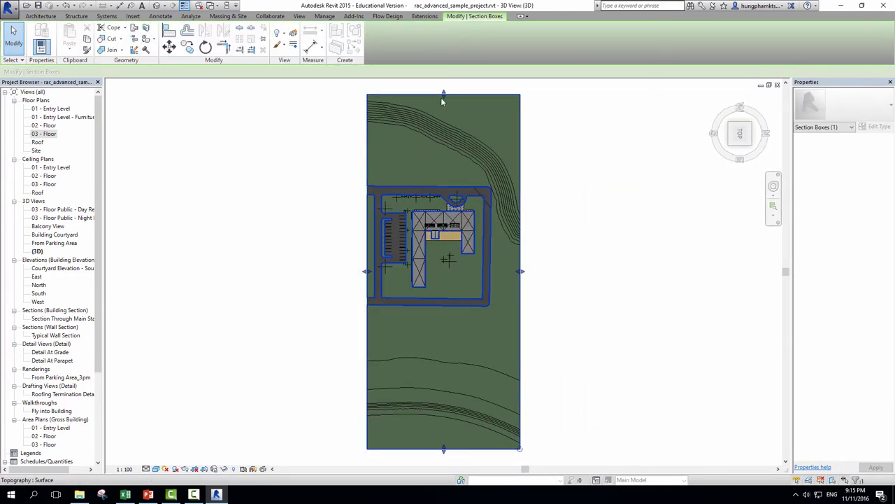
pyautogui.moveTo(442, 127); pyautogui.dragTo(439, 122)
pyautogui.moveTo(435, 188); pyautogui.dragTo(440, 452)
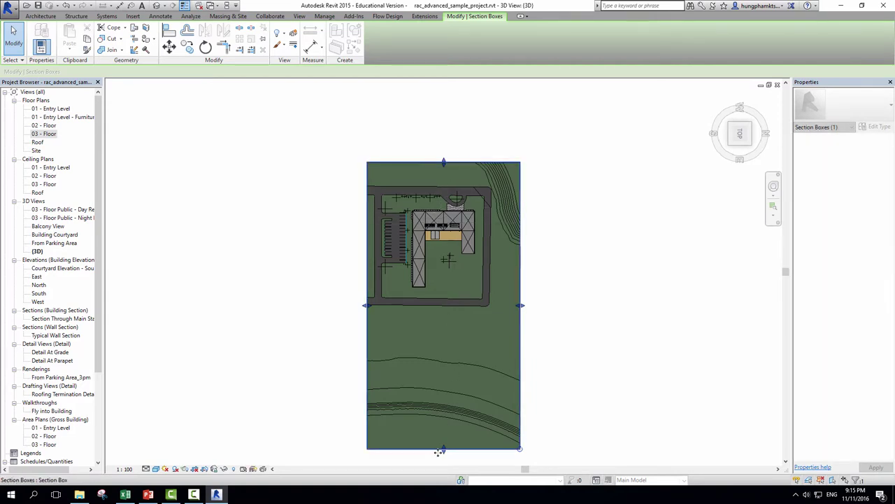
pyautogui.press('Escape')
pyautogui.click(446, 449)
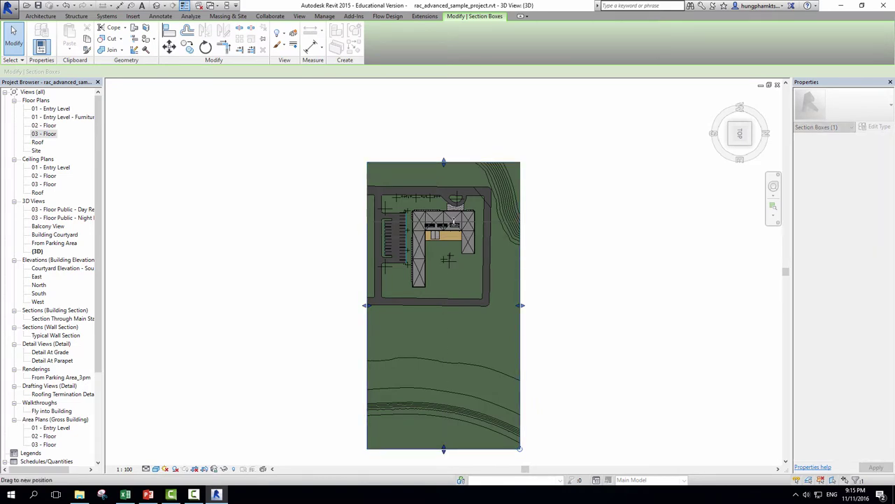
pyautogui.moveTo(443, 408); pyautogui.dragTo(453, 222)
pyautogui.keyDown('shift'); pyautogui.moveTo(451, 314); pyautogui.dragTo(462, 233, button='middle'); pyautogui.keyUp('shift')
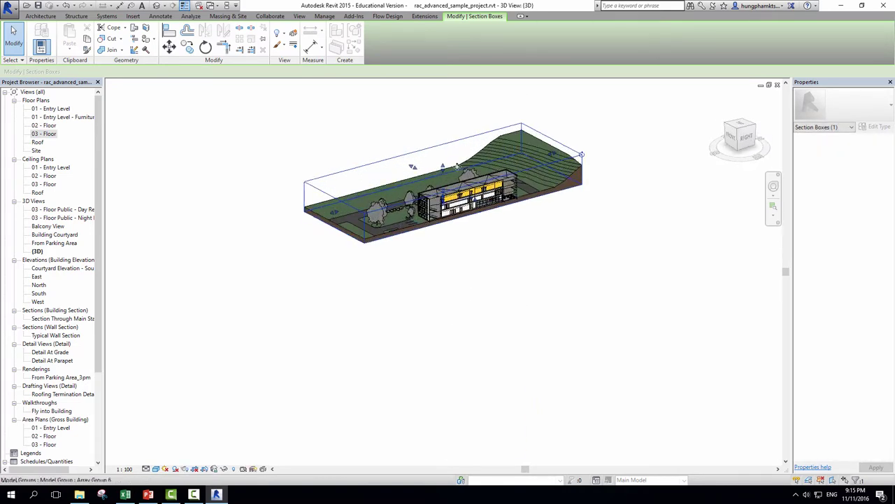
# - Turn the view to the building's RIGHT side with the ViewCube
pyautogui.scroll(5, 462, 232)
pyautogui.scroll(-3, 462, 232)
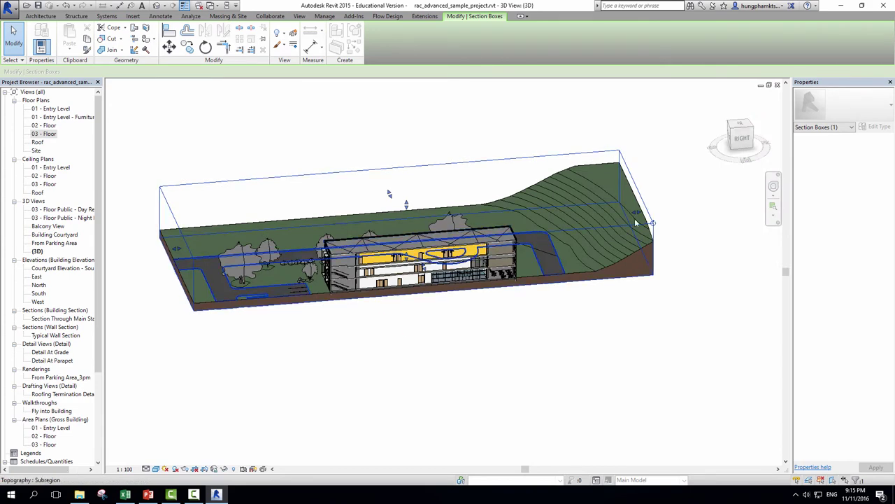
pyautogui.click(740, 144)
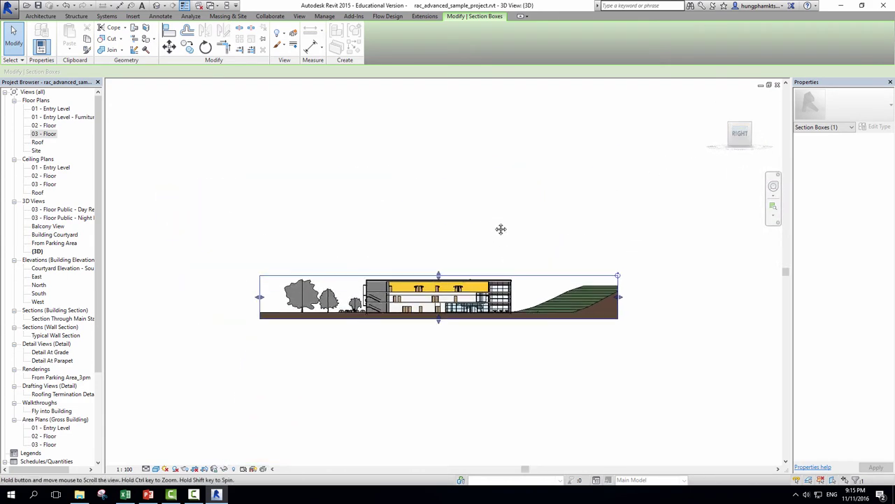
pyautogui.scroll(2, 436, 258)
pyautogui.scroll(2, 436, 257)
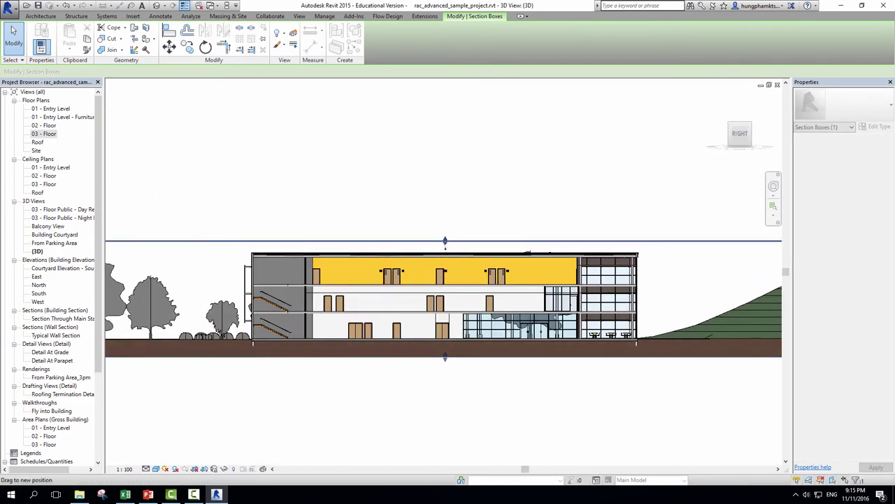
# - Lower the section box top through the upper floor to expose the floor plate
pyautogui.moveTo(445, 241); pyautogui.dragTo(445, 297)
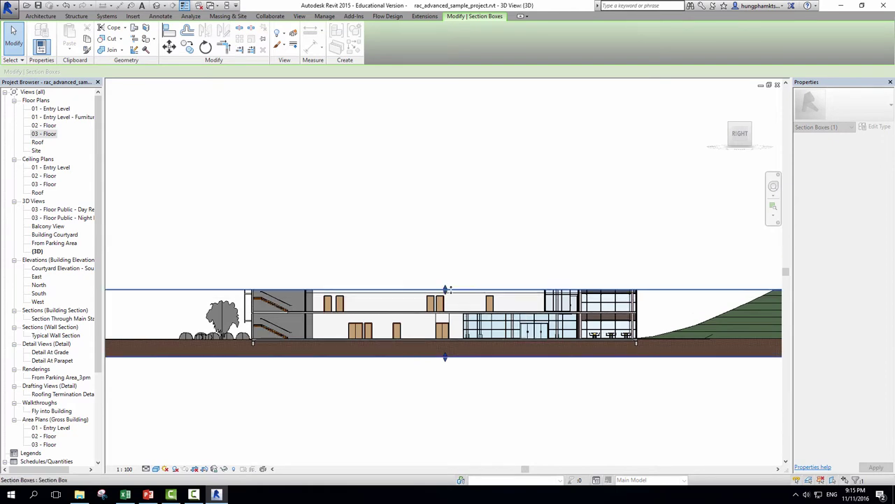
pyautogui.moveTo(448, 284)
pyautogui.keyDown('shift'); pyautogui.mouseDown(button='middle')
pyautogui.moveTo(474, 408)
pyautogui.moveTo(438, 185)
pyautogui.moveTo(449, 303)
pyautogui.moveTo(463, 255)
pyautogui.mouseUp(button='middle'); pyautogui.keyUp('shift')
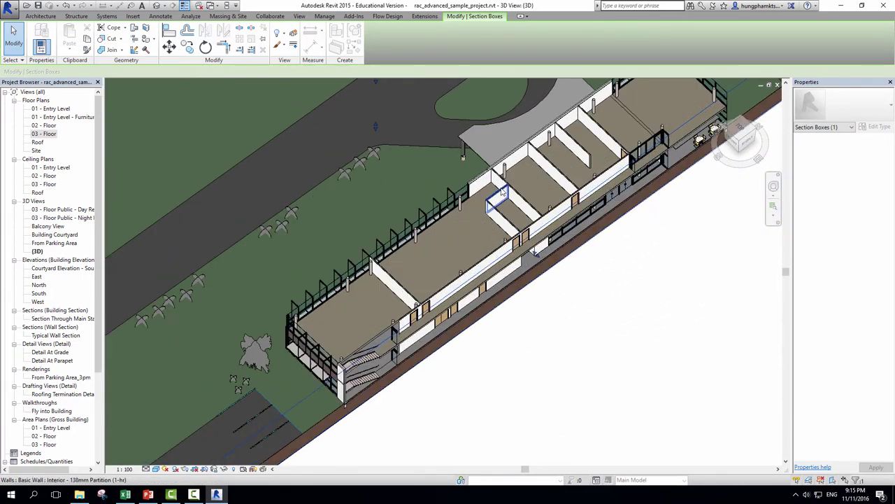
pyautogui.scroll(1, 463, 255)
pyautogui.scroll(1, 465, 256)
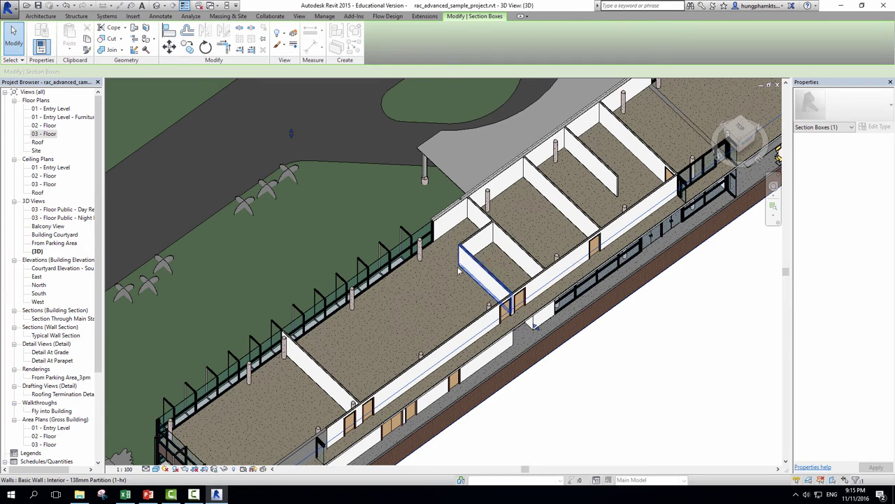
pyautogui.scroll(-5, 470, 265)
pyautogui.scroll(-3, 461, 271)
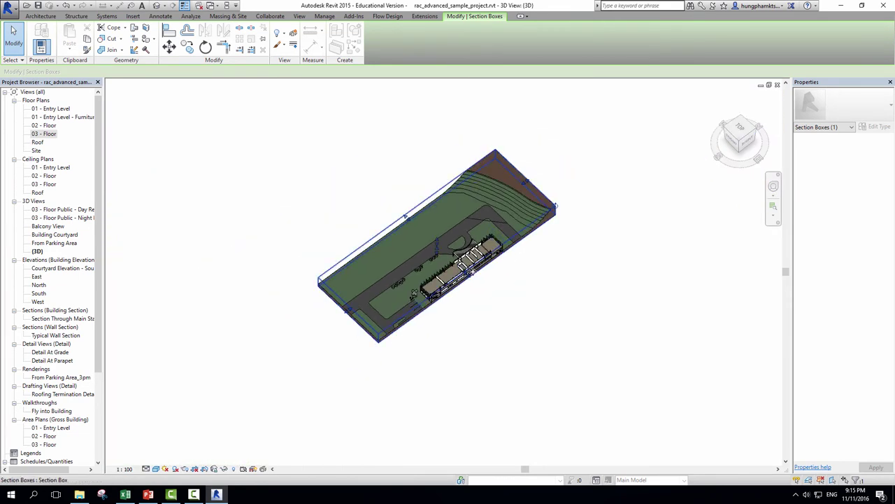
# - Push the section box sides outward until the building's lower wing is inside
pyautogui.scroll(1, 469, 273)
pyautogui.scroll(1, 468, 280)
pyautogui.scroll(1, 468, 279)
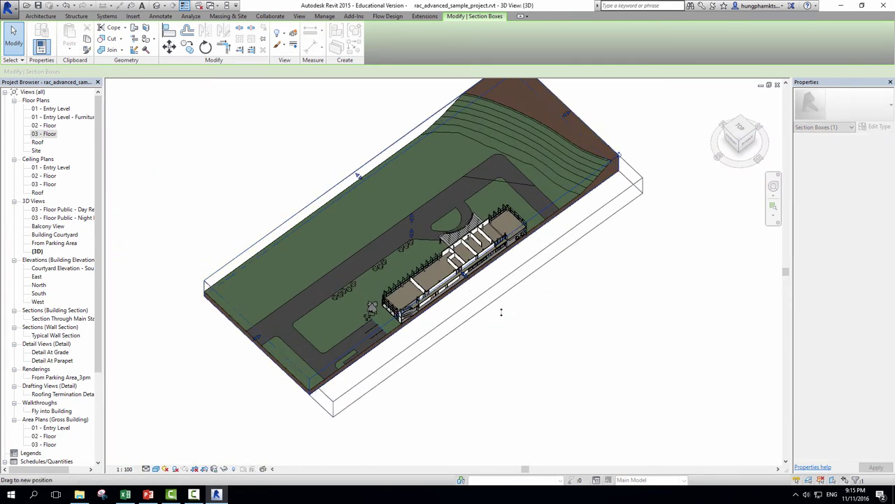
pyautogui.scroll(1, 482, 308)
pyautogui.scroll(1, 483, 306)
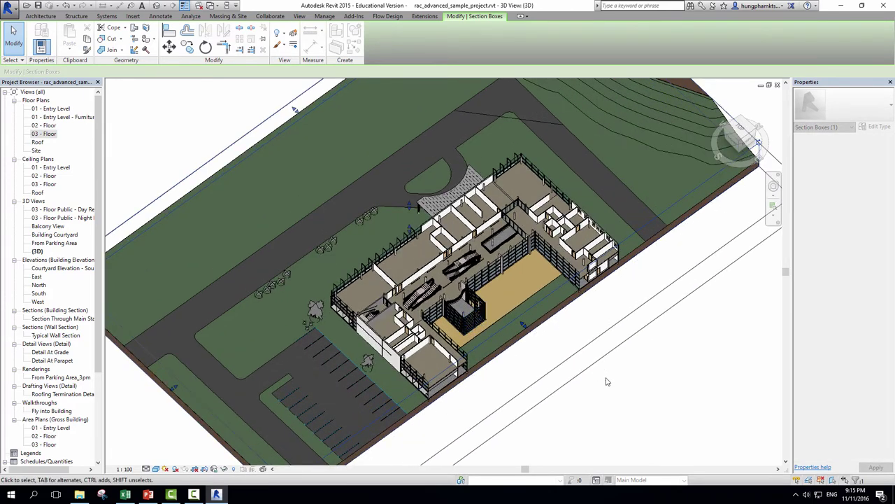
pyautogui.moveTo(576, 365); pyautogui.dragTo(611, 393)
pyautogui.keyDown('shift'); pyautogui.moveTo(624, 392); pyautogui.dragTo(519, 322, button='middle'); pyautogui.keyUp('shift')
pyautogui.moveTo(519, 322); pyautogui.dragTo(560, 358)
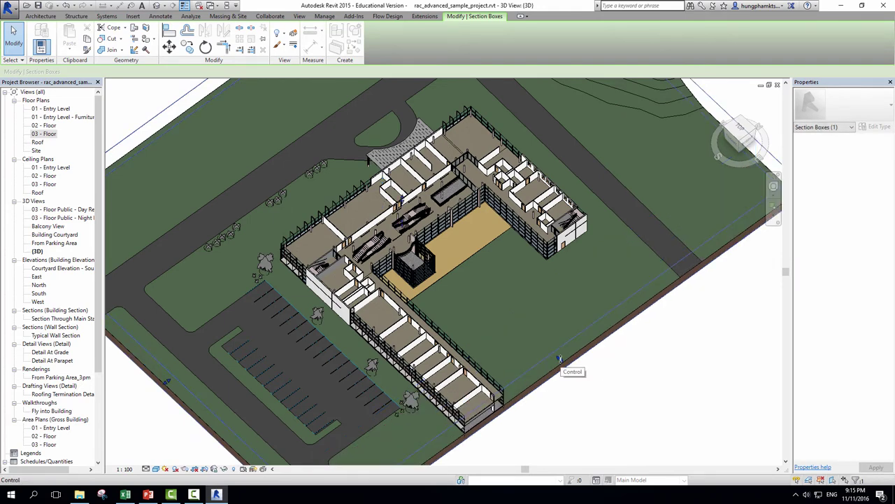
# - Select the topography surface, attempt to move it, and dismiss the resulting error
pyautogui.scroll(-3, 511, 320)
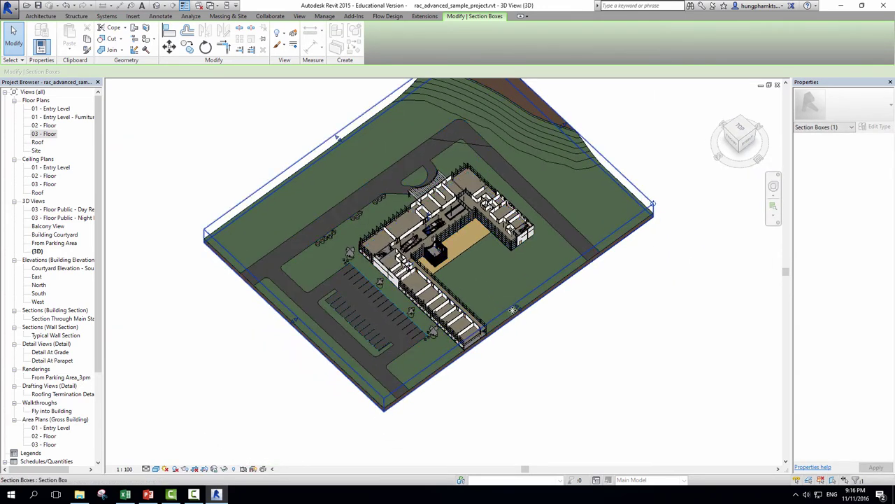
pyautogui.click(534, 261)
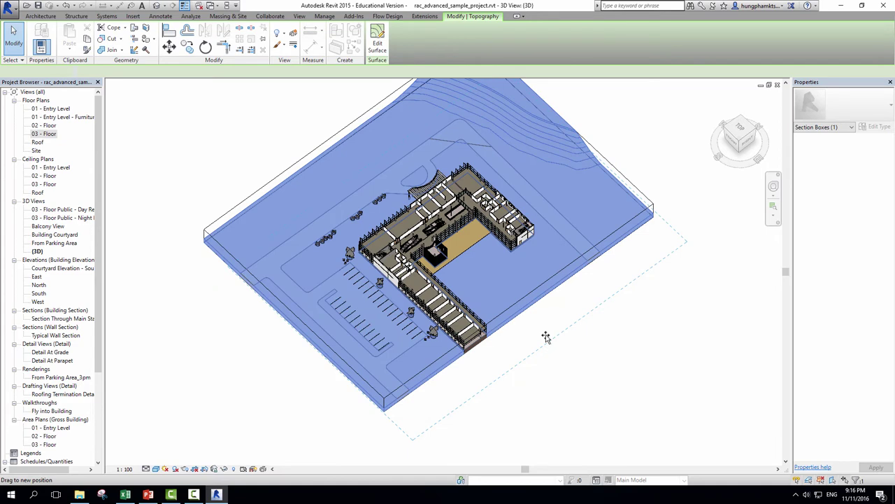
pyautogui.moveTo(546, 337); pyautogui.dragTo(544, 336)
pyautogui.press('Escape')
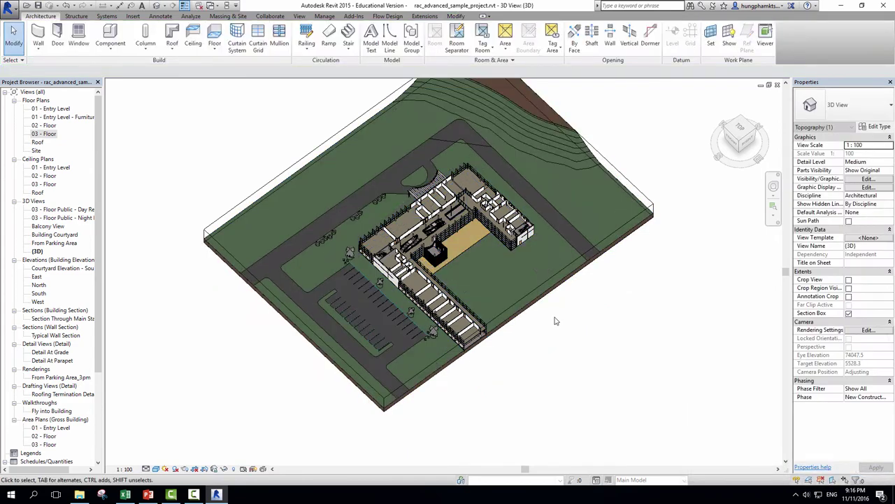
pyautogui.scroll(2, 552, 318)
# - Reselect the section box and extend its side toward the lower right
pyautogui.click(521, 294)
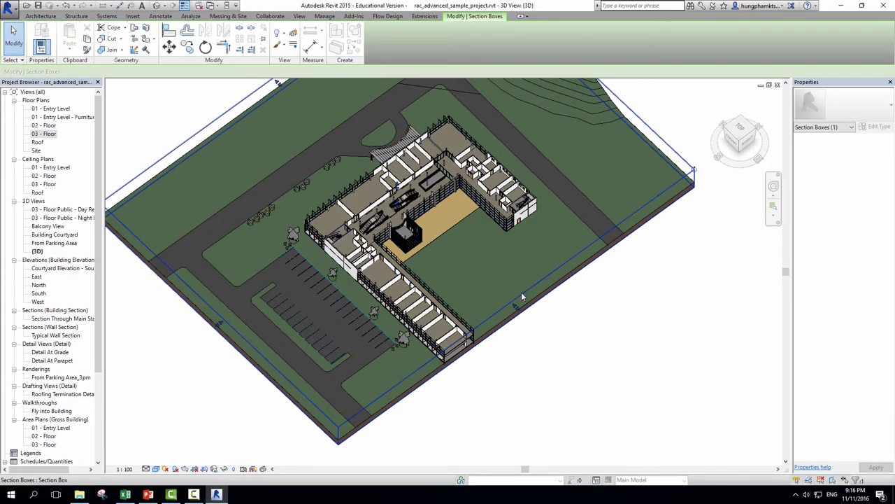
pyautogui.scroll(2, 521, 293)
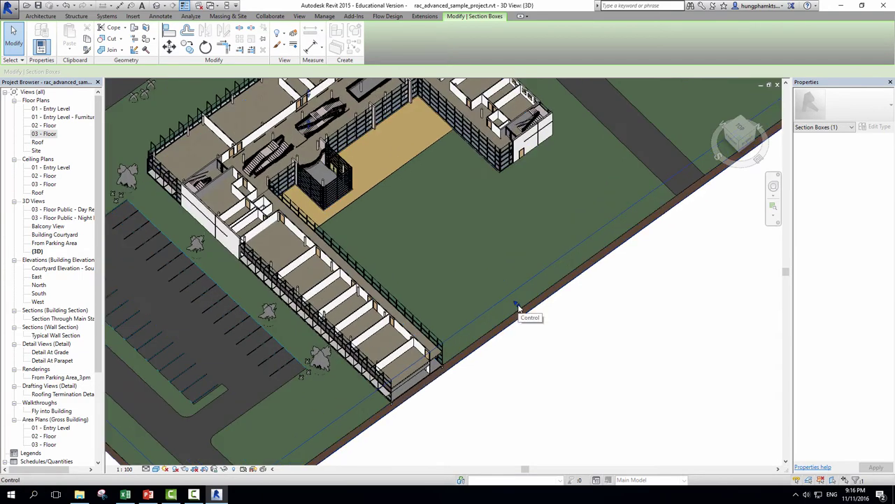
pyautogui.scroll(2, 517, 305)
pyautogui.scroll(1, 517, 304)
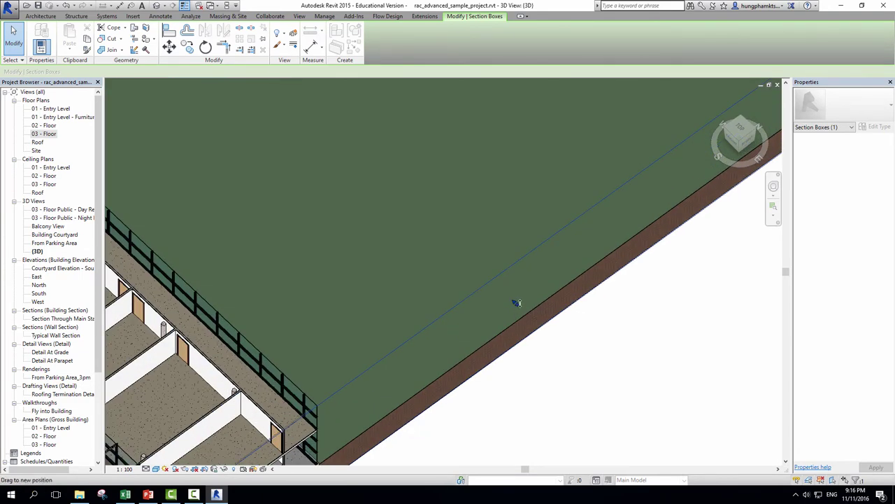
pyautogui.scroll(-3, 522, 308)
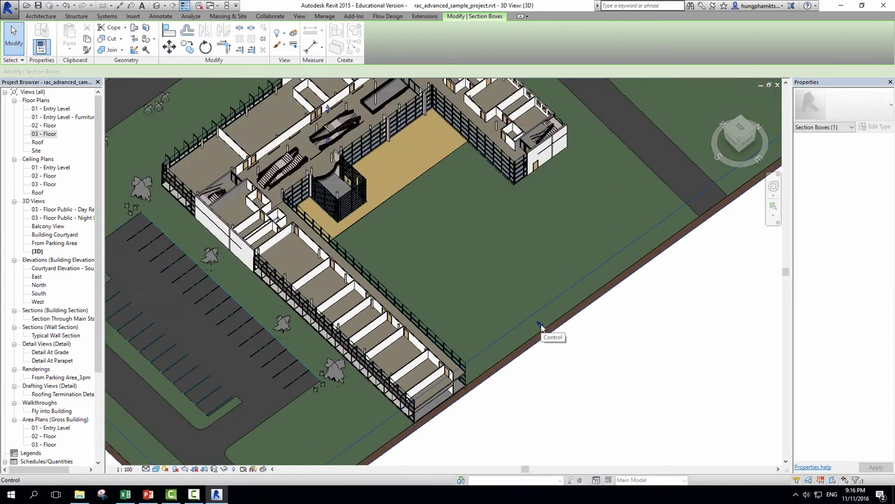
pyautogui.moveTo(540, 336); pyautogui.dragTo(549, 358)
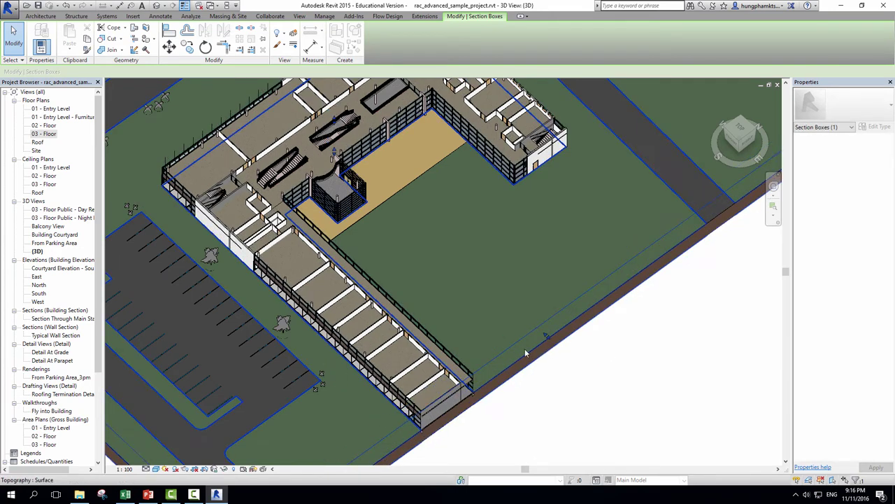
pyautogui.scroll(-4, 532, 349)
pyautogui.scroll(-2, 581, 324)
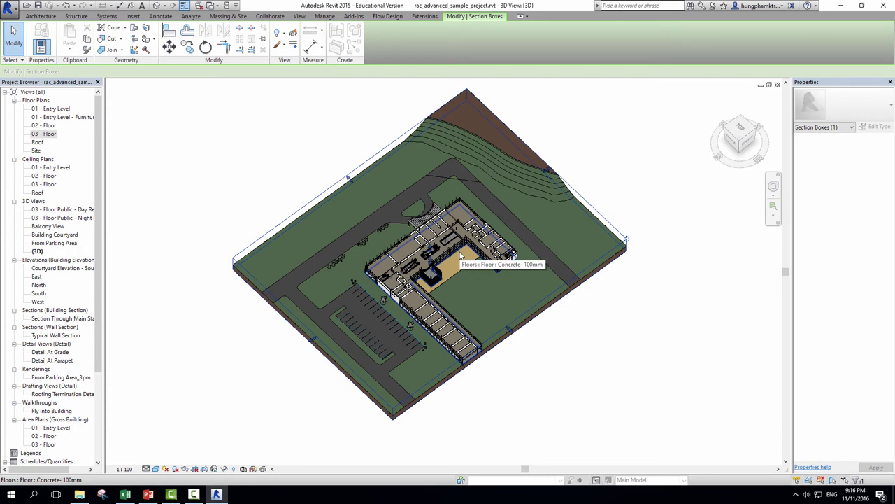
# - Orient the 3D view to 01 - Entry Level, orbit it, then open Section Through Main Stair
pyautogui.rightClick(744, 132)
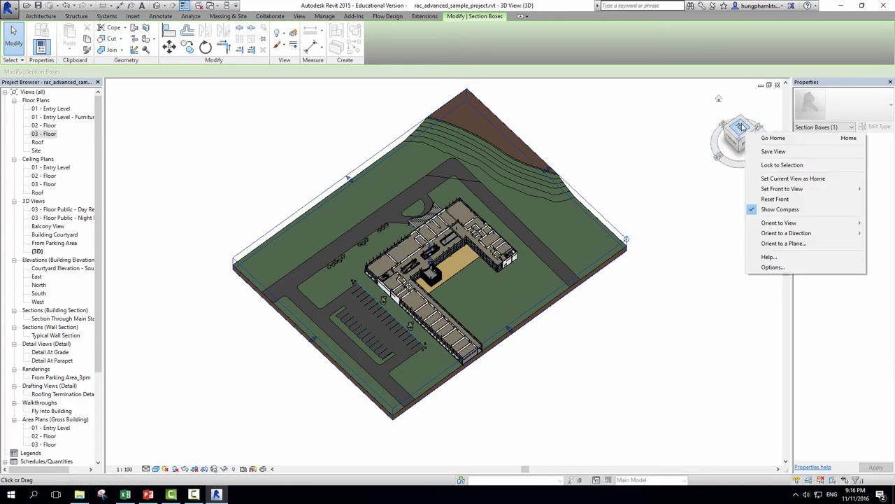
pyautogui.moveTo(779, 223)
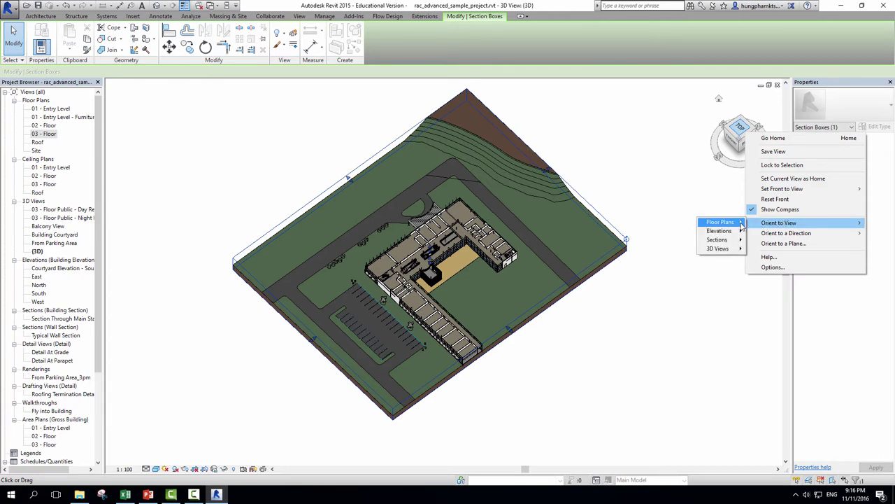
pyautogui.moveTo(720, 222)
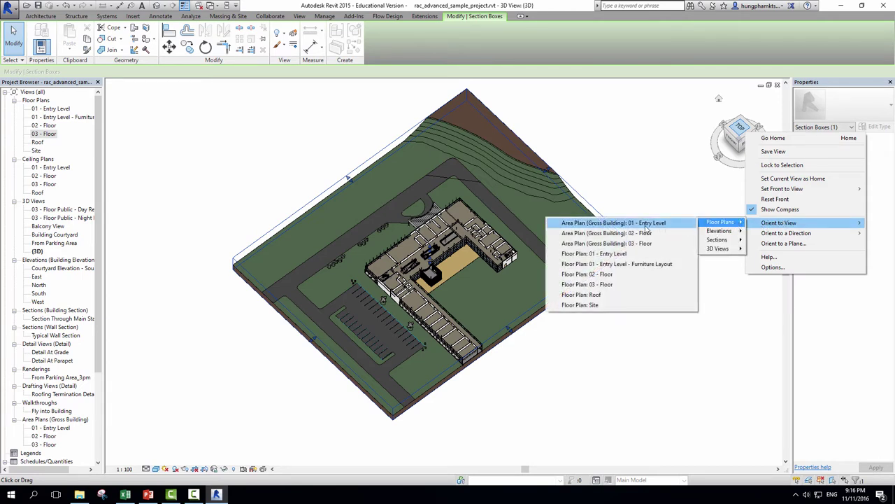
pyautogui.click(586, 256)
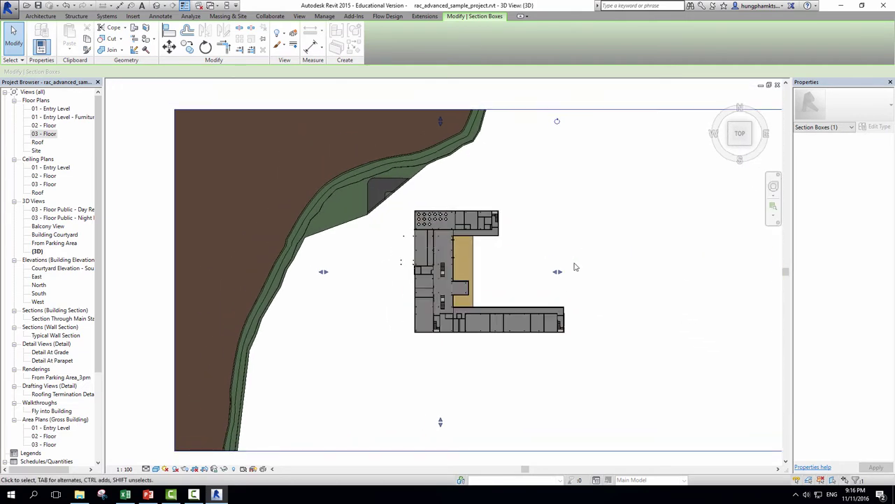
pyautogui.keyDown('shift'); pyautogui.moveTo(591, 343); pyautogui.dragTo(448, 64, button='middle'); pyautogui.keyUp('shift')
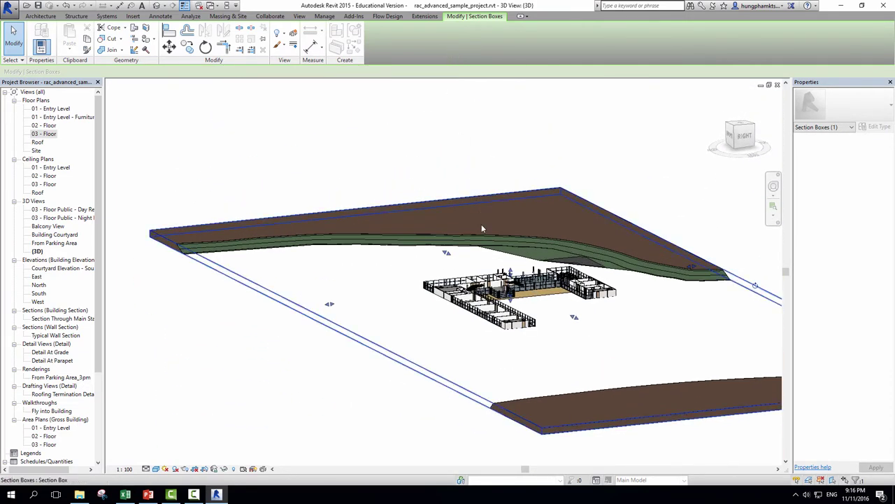
pyautogui.scroll(3, 482, 223)
pyautogui.moveTo(482, 224)
pyautogui.keyDown('shift'); pyautogui.mouseDown(button='middle')
pyautogui.moveTo(573, 296)
pyautogui.moveTo(422, 303)
pyautogui.moveTo(477, 285)
pyautogui.moveTo(574, 307)
pyautogui.moveTo(560, 297)
pyautogui.mouseUp(button='middle'); pyautogui.keyUp('shift')
pyautogui.scroll(2, 573, 296)
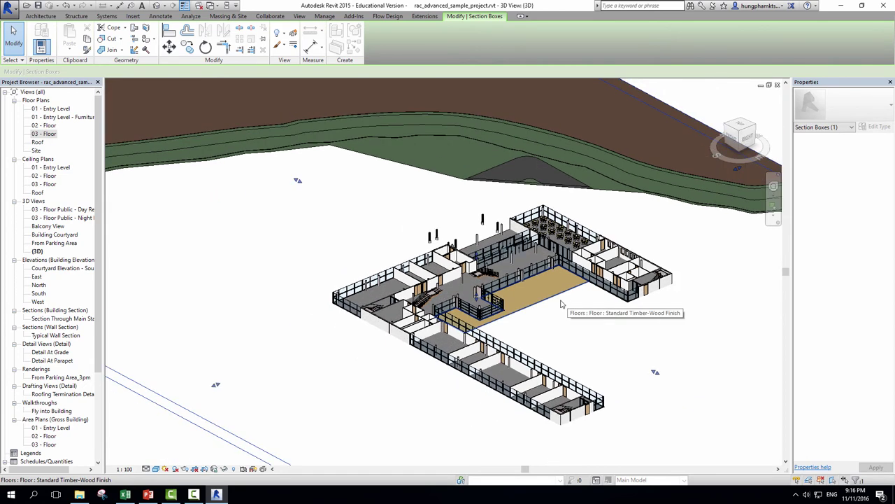
pyautogui.doubleClick(39, 319)
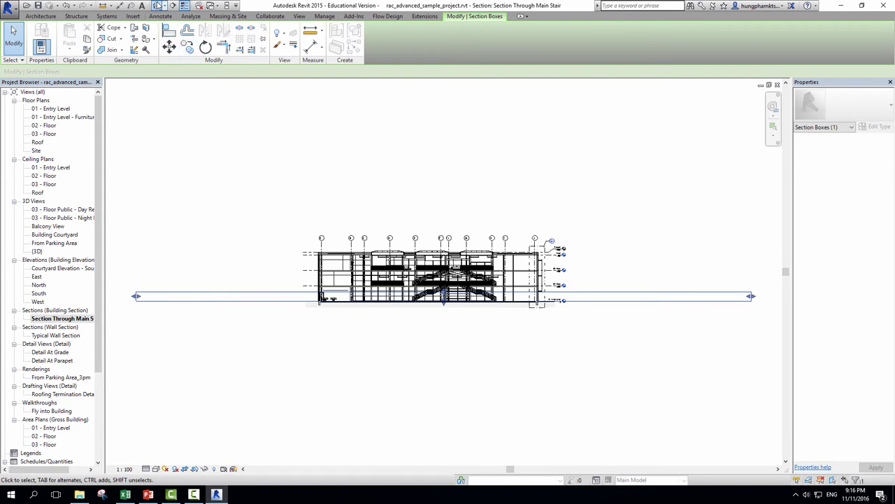
# - In {3D}, orient to Section Through Main Stair and orbit to see the cut stair
pyautogui.click(156, 6)
pyautogui.rightClick(740, 132)
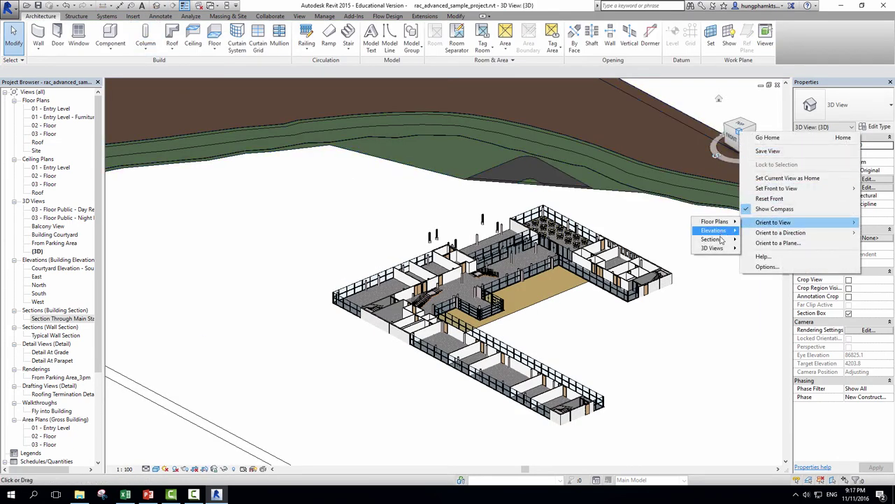
pyautogui.moveTo(712, 239)
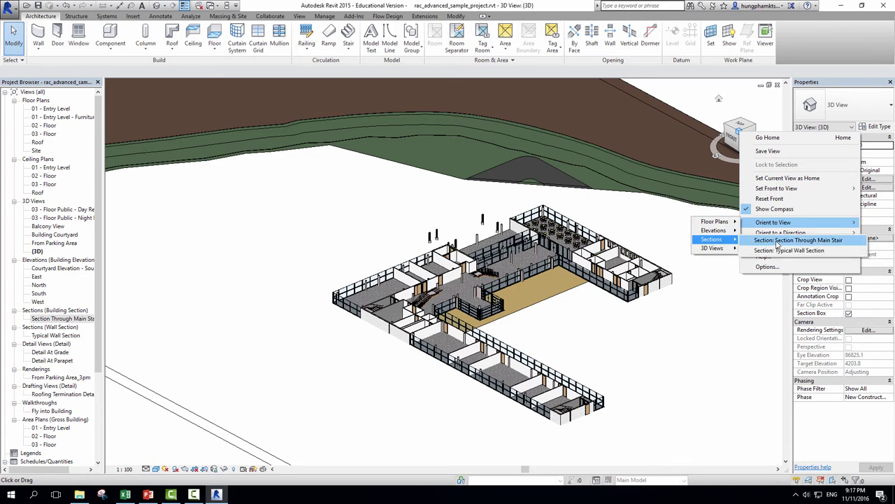
pyautogui.click(777, 240)
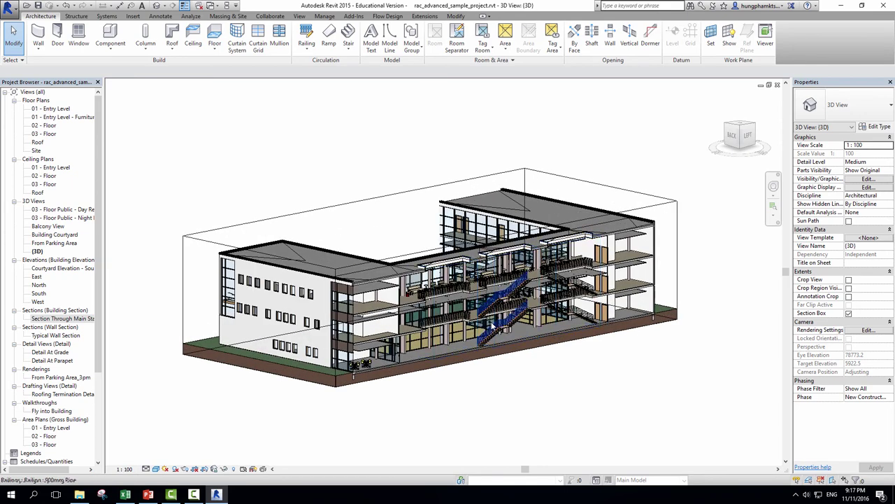
pyautogui.keyDown('shift'); pyautogui.moveTo(493, 326); pyautogui.dragTo(596, 383, button='middle'); pyautogui.keyUp('shift')
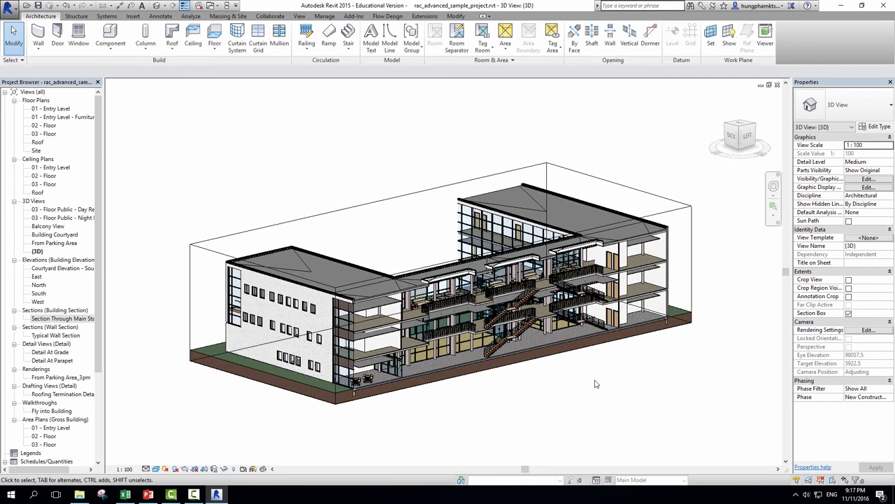